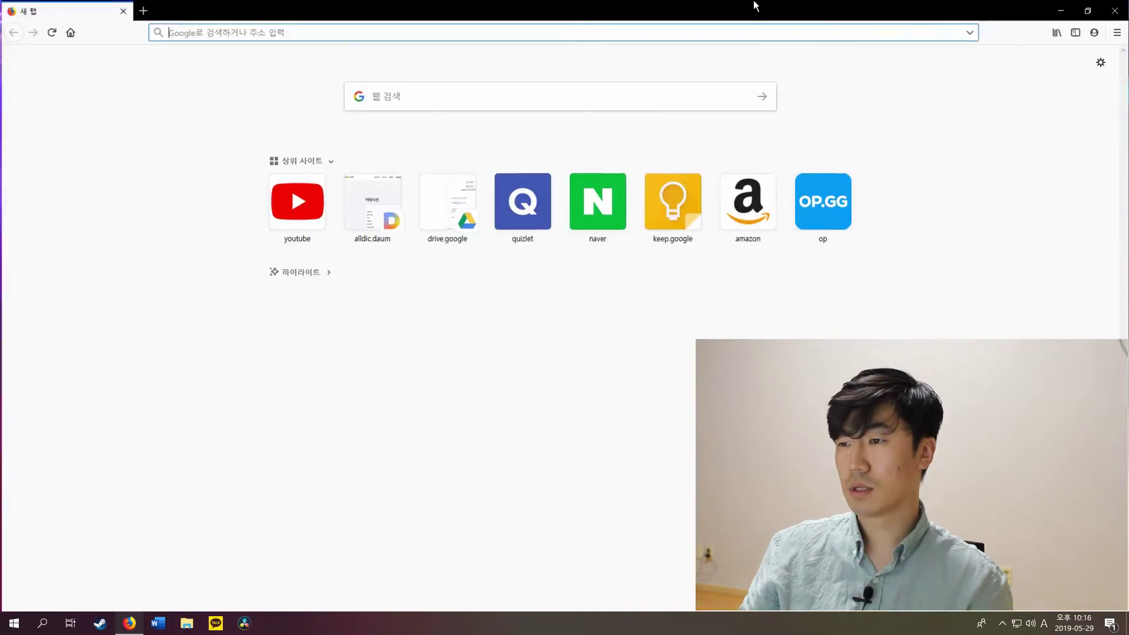
Open the Quizlet set "The most common verbs in English", look through its terms, and open the set for editing
{"action": "left_click", "coordinate": [527, 215]}
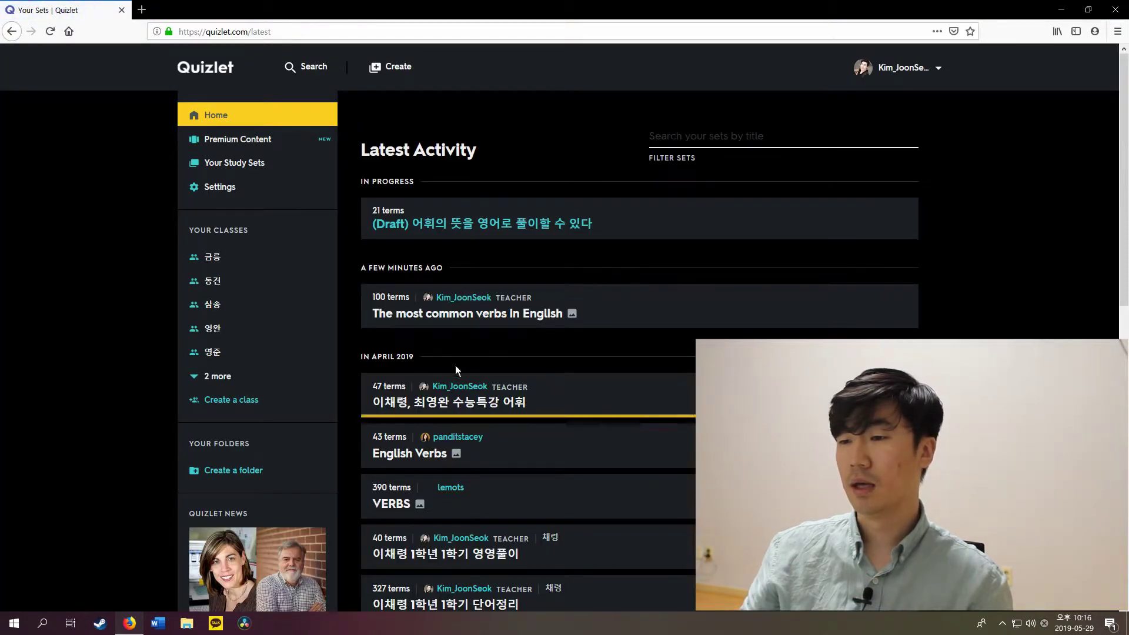
{"action": "left_click", "coordinate": [542, 325]}
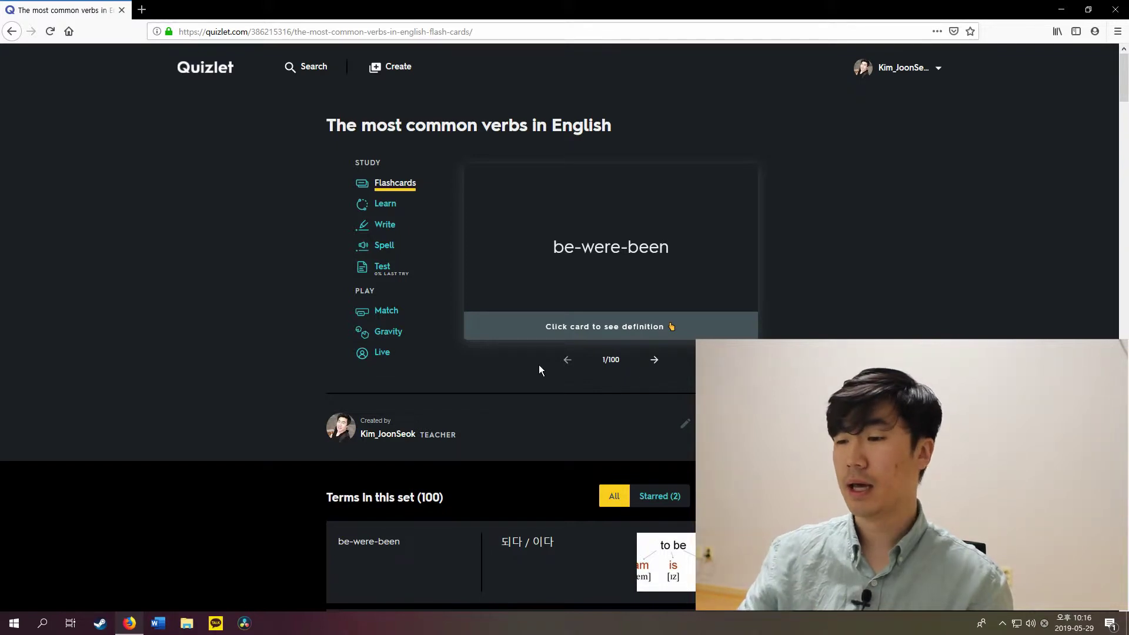
{"action": "scroll", "coordinate": [596, 471], "scroll_direction": "down", "scroll_amount": 5}
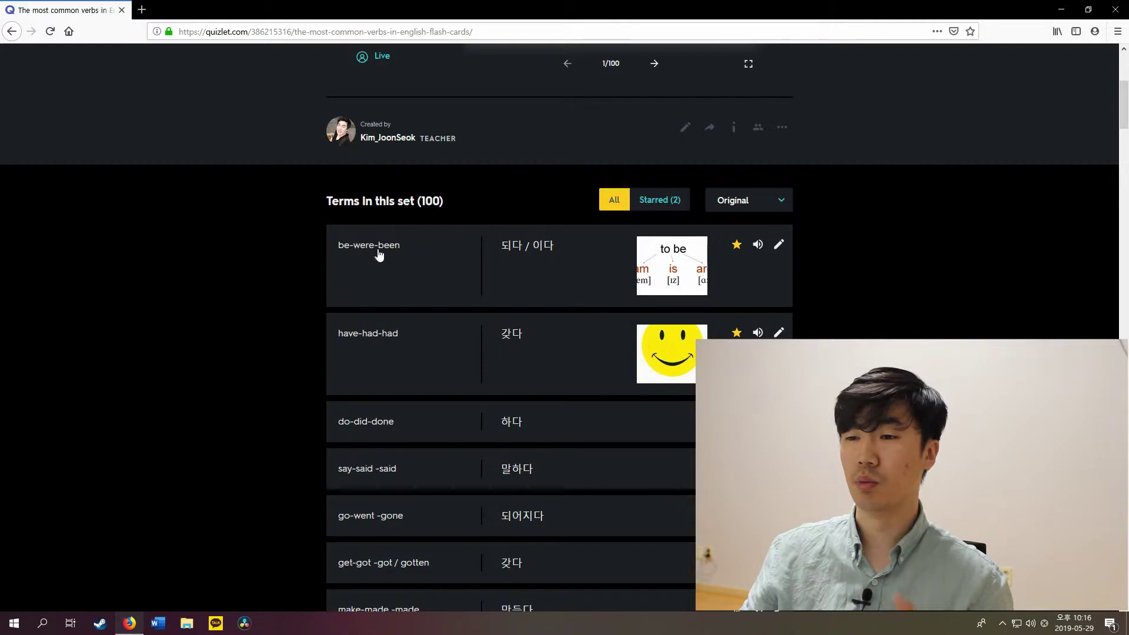
{"action": "scroll", "coordinate": [194, 204], "scroll_direction": "down", "scroll_amount": 20}
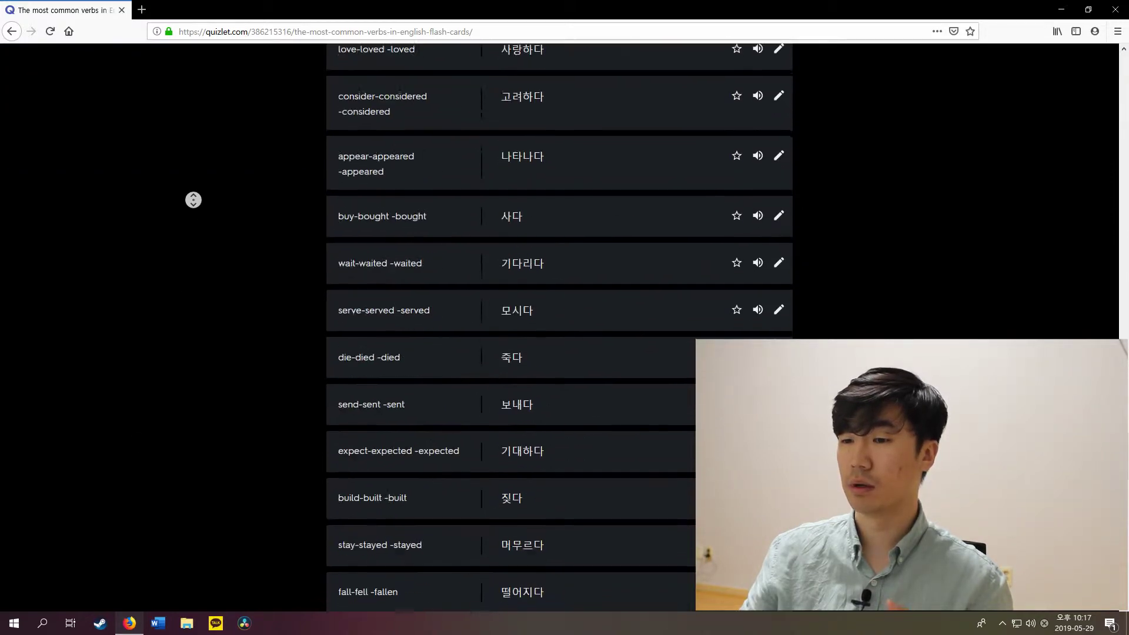
{"action": "scroll", "coordinate": [558, 288], "scroll_direction": "up", "scroll_amount": 10}
{"action": "left_click", "coordinate": [559, 496]}
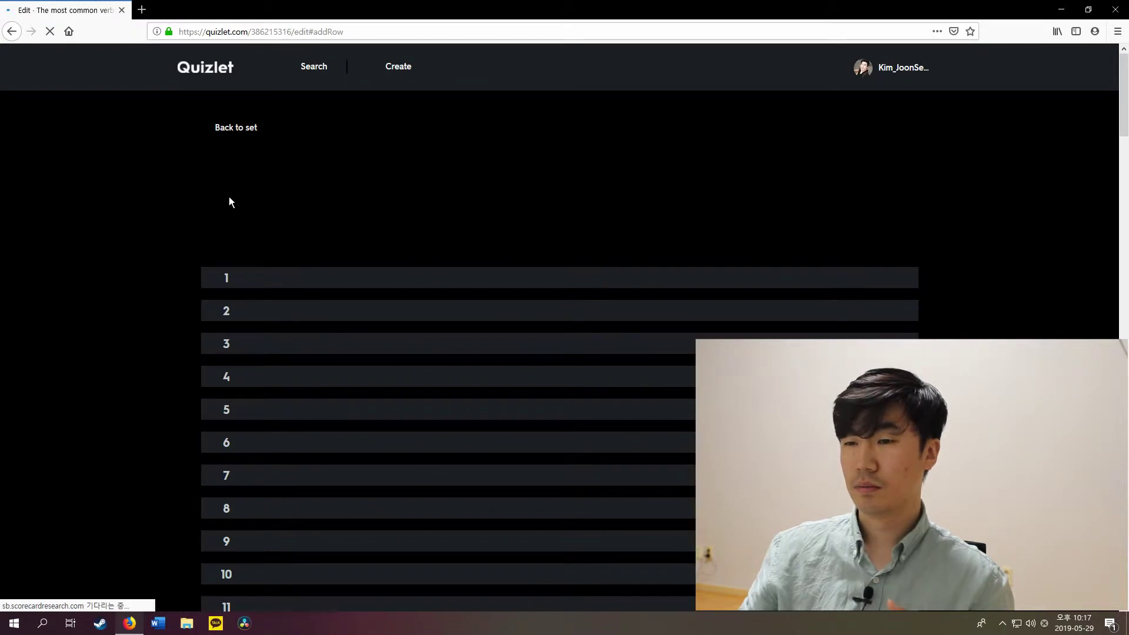
{"action": "scroll", "coordinate": [165, 397], "scroll_direction": "up", "scroll_amount": 20}
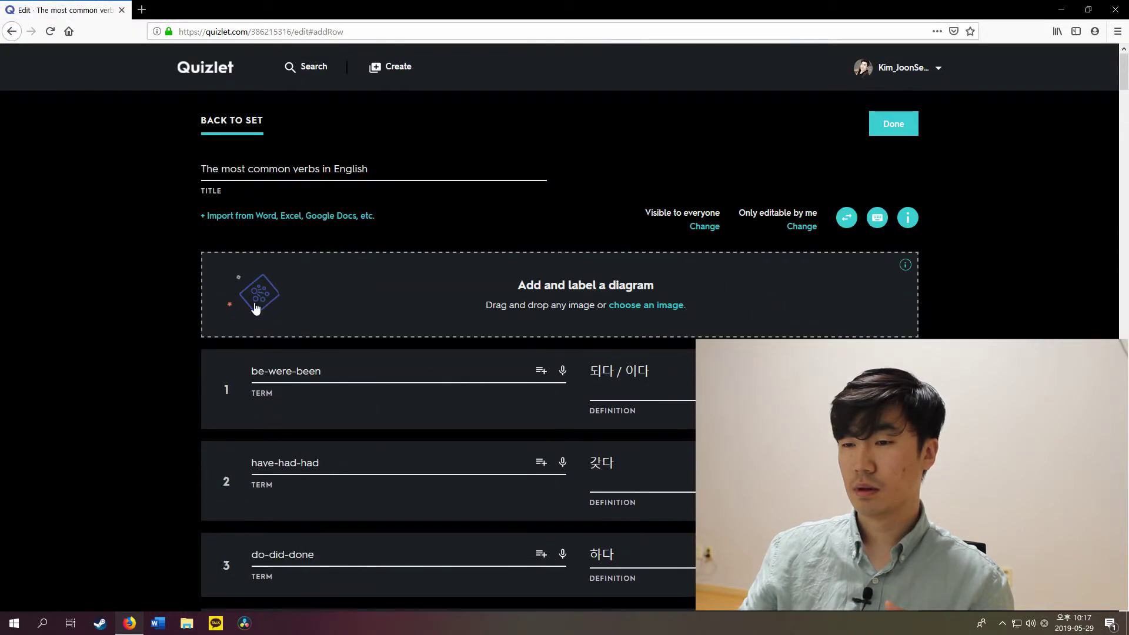
Change the first card's term to "am-was-been"
{"action": "left_click", "coordinate": [325, 385]}
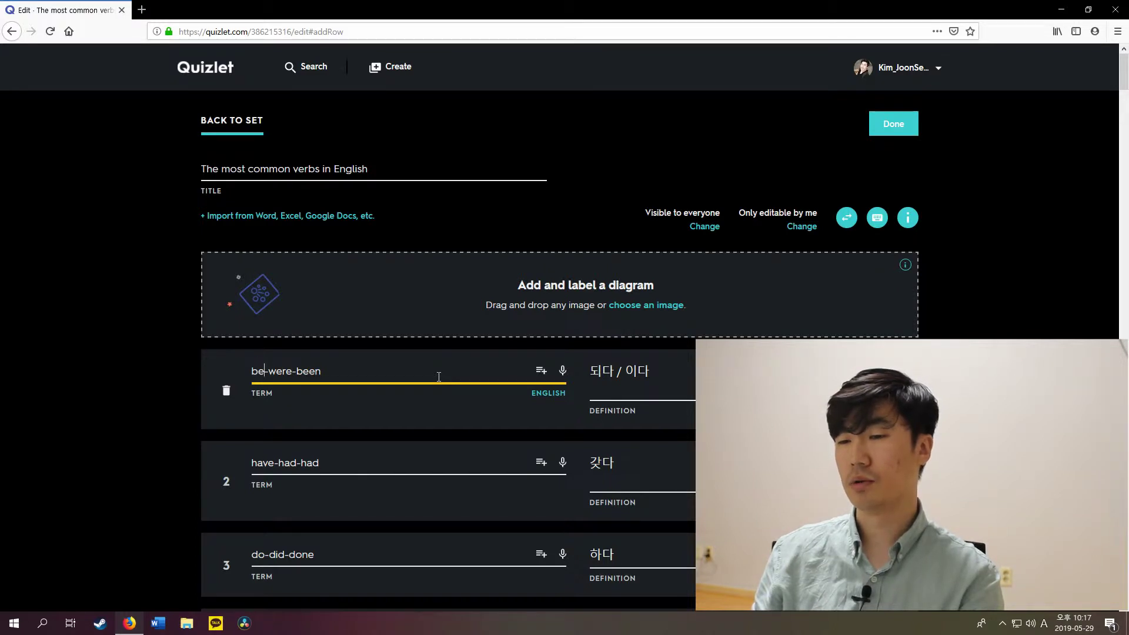
{"action": "key", "text": "BackSpace"}
{"action": "key", "text": "BackSpace"}
{"action": "type", "text": "am-"}
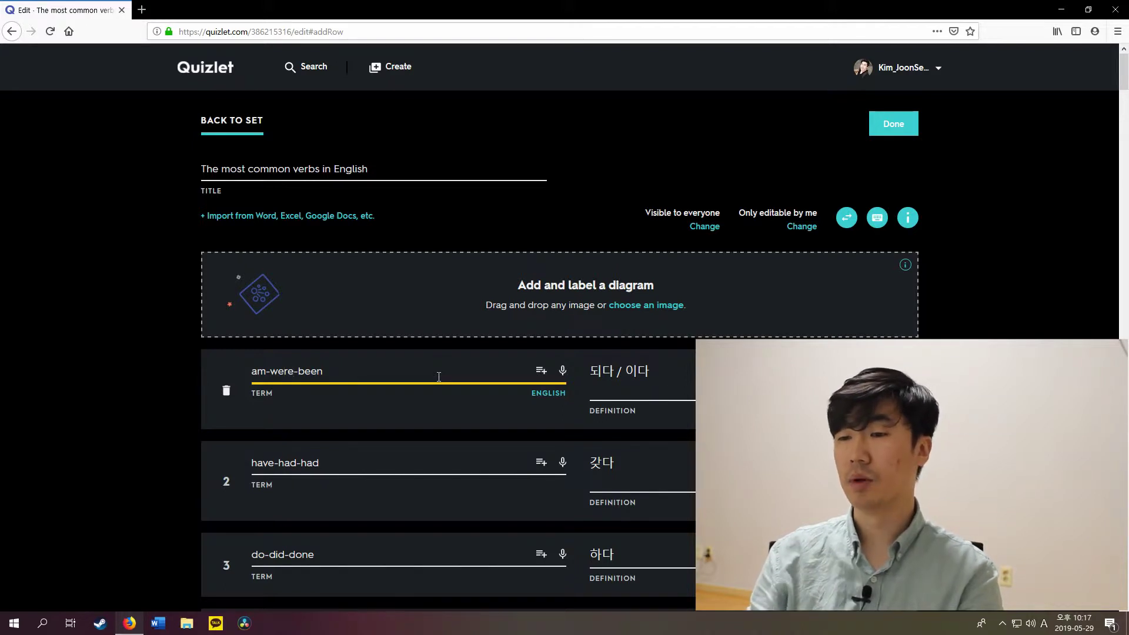
{"action": "type", "text": "was"}
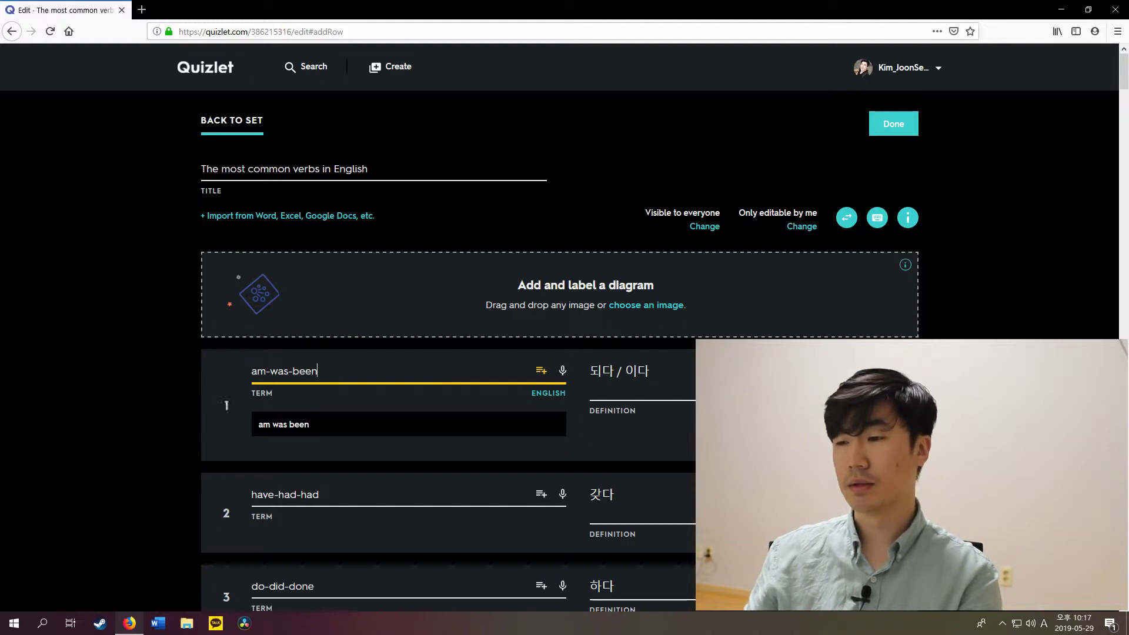
Replace the first card's definition with "되다/-한 상태이다"
{"action": "left_click", "coordinate": [691, 380]}
{"action": "key", "text": "ctrl+a"}
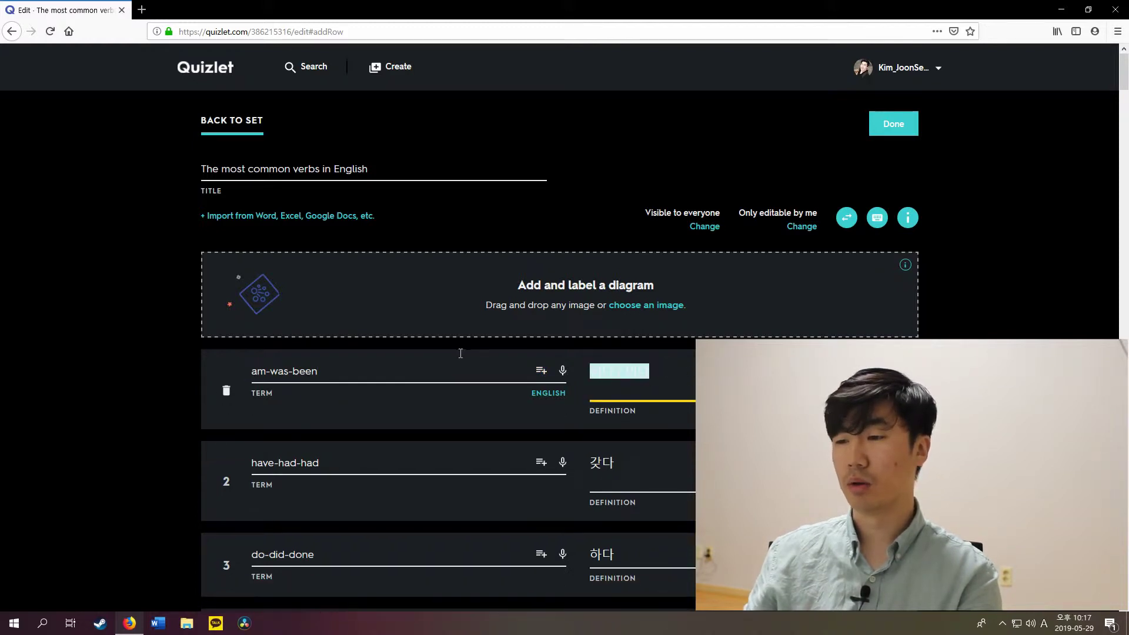
{"action": "key", "text": "BackSpace"}
{"action": "key", "text": "Hangul"}
{"action": "type", "text": "도되다"}
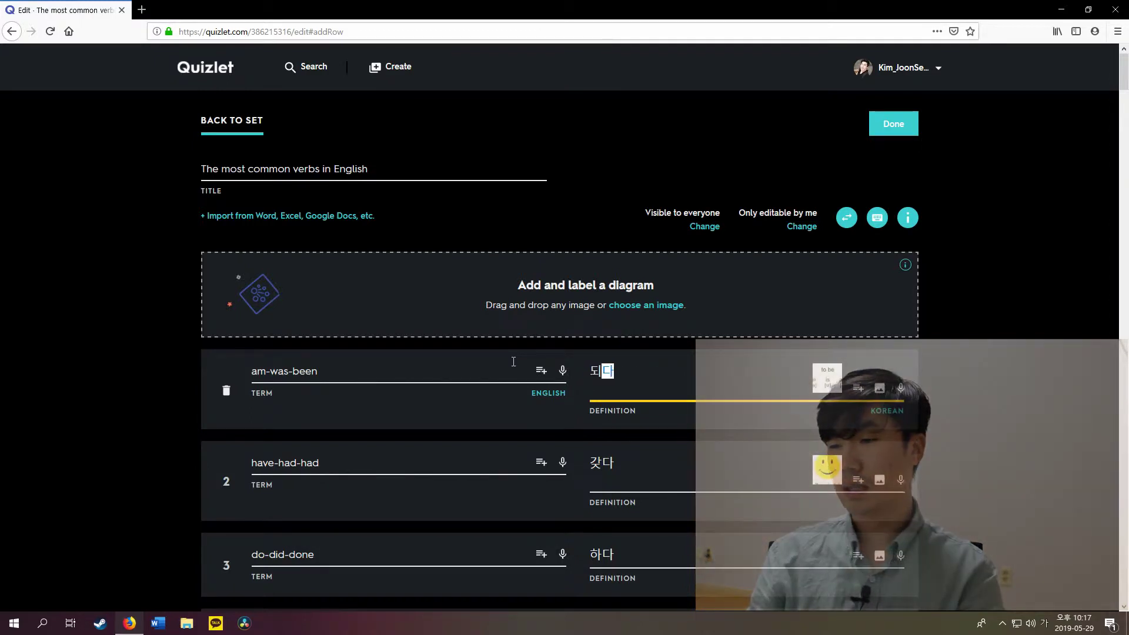
{"action": "type", "text": "/~한 상ㅌ"}
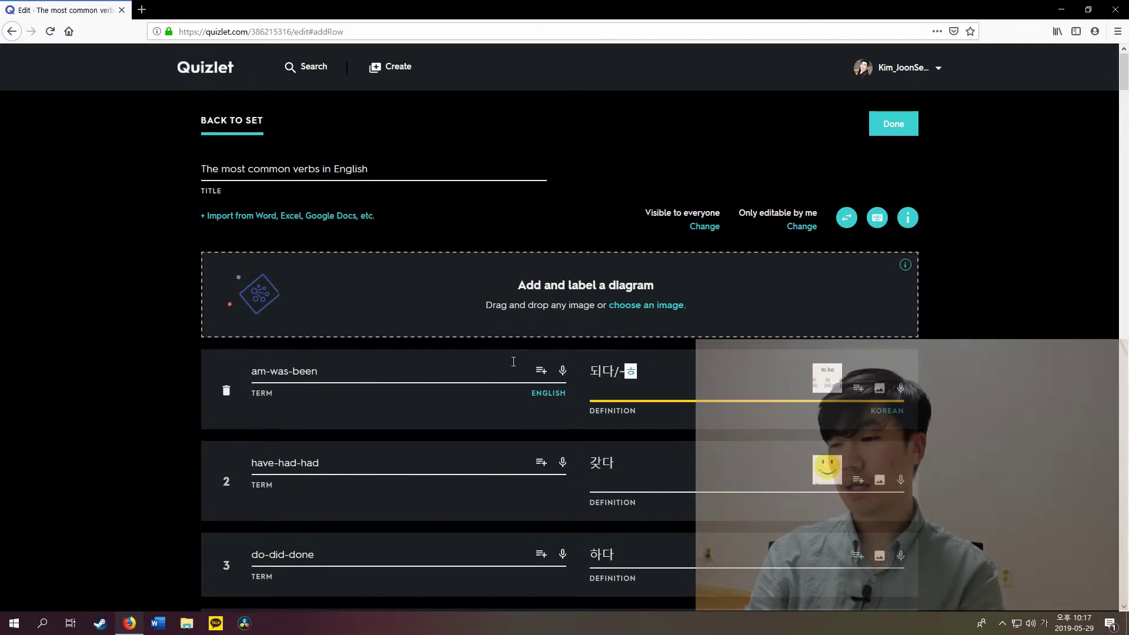
{"action": "type", "text": "ㅐ이다"}
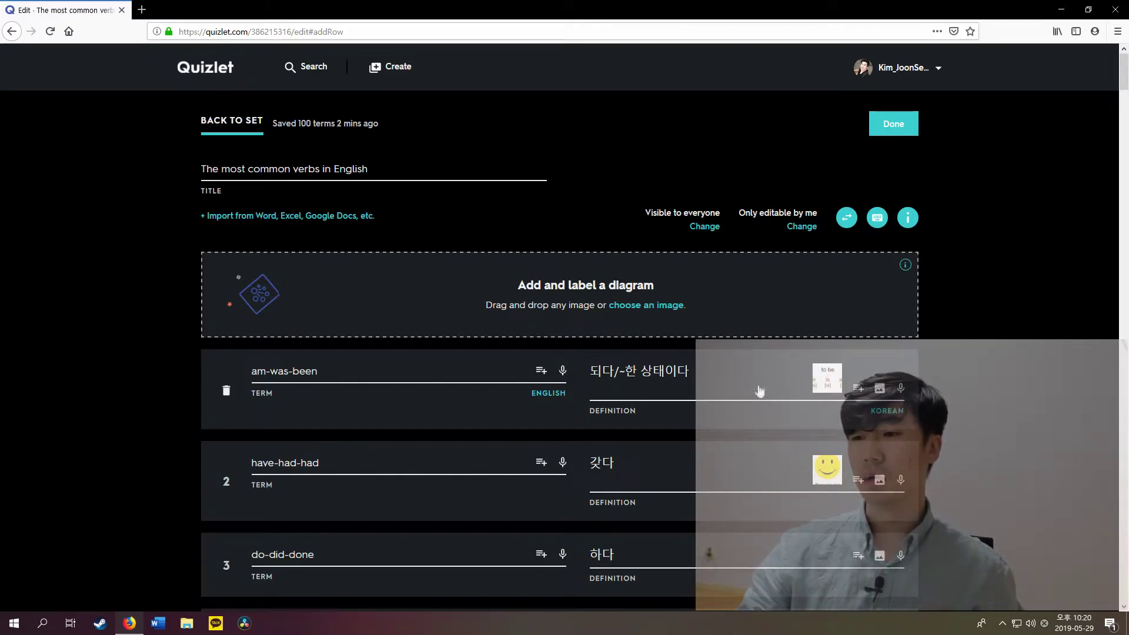
{"action": "left_click", "coordinate": [699, 367]}
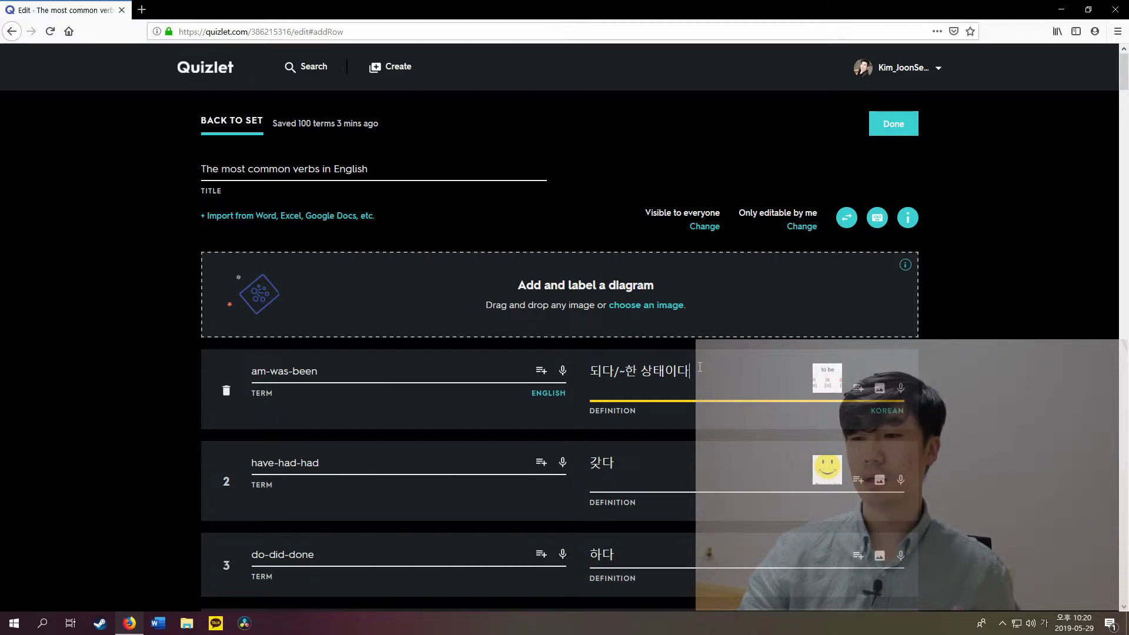
{"action": "left_click", "coordinate": [141, 448]}
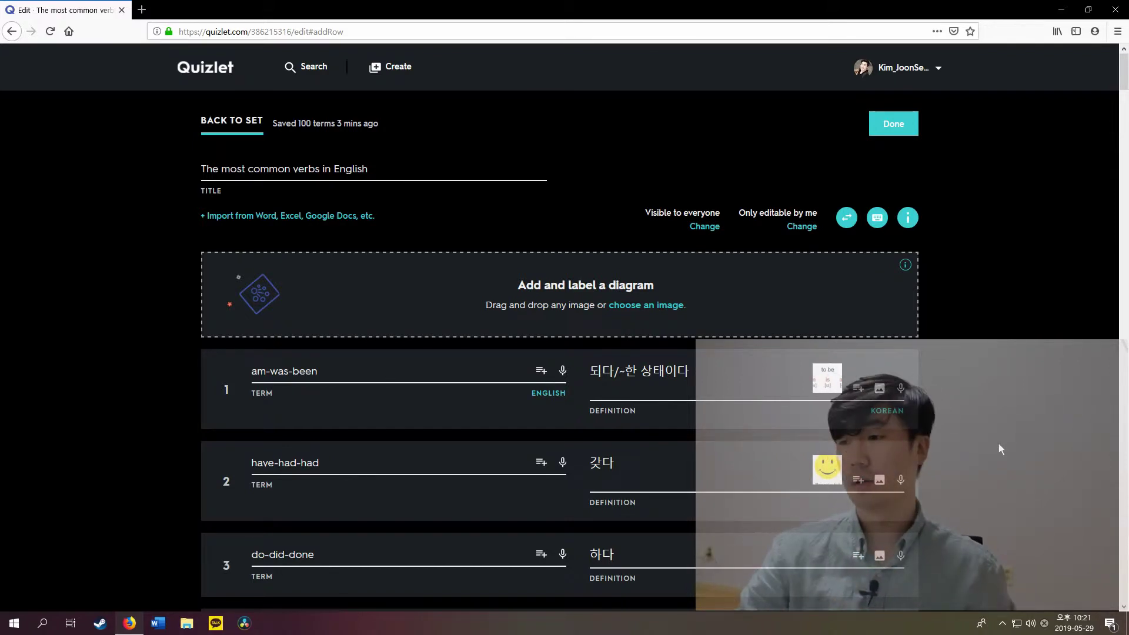
Preview the first card's picture and place a new blank browser window side by side with the set editor
{"action": "left_click", "coordinate": [828, 378]}
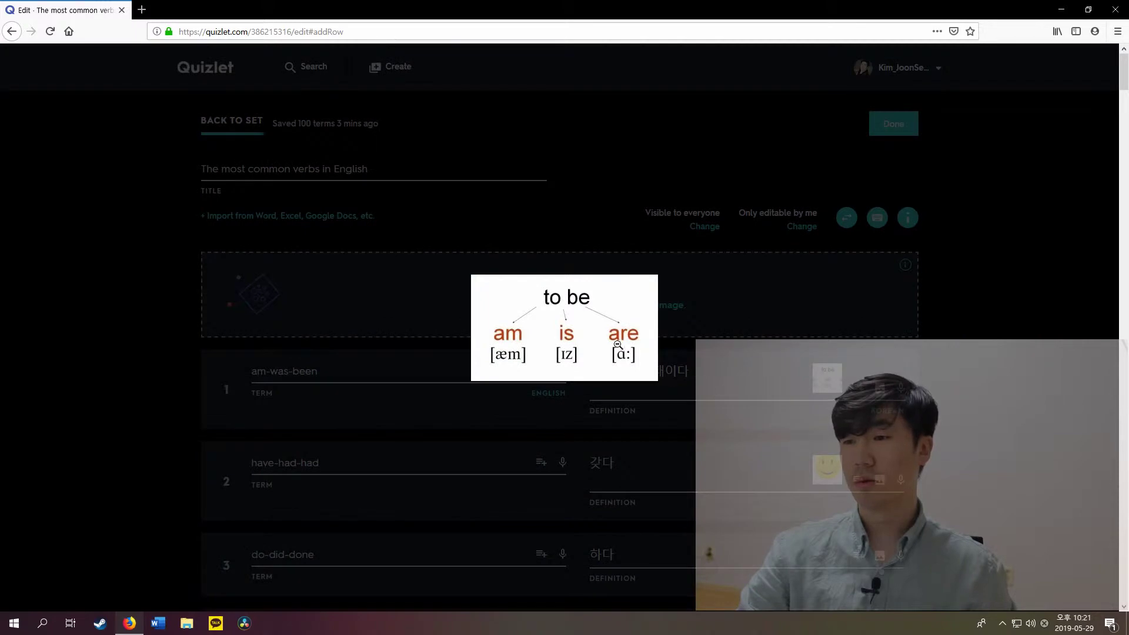
{"action": "left_click", "coordinate": [542, 351]}
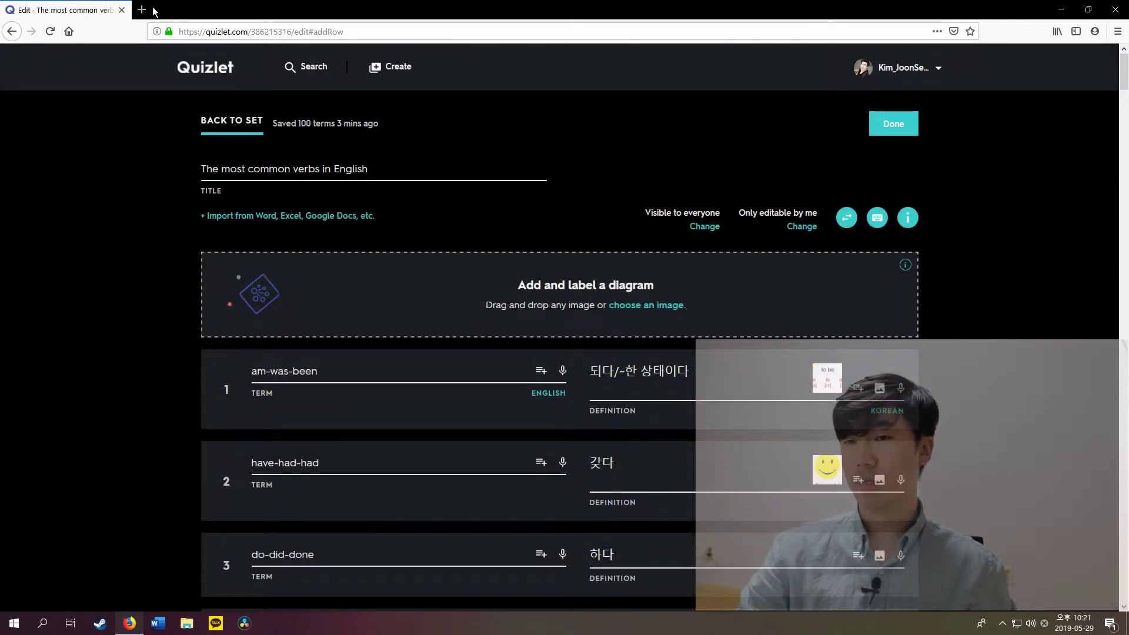
{"action": "key", "text": "ctrl+t"}
{"action": "left_click_drag", "start_coordinate": [216, 6], "coordinate": [1126, 347]}
{"action": "left_click", "coordinate": [87, 386]}
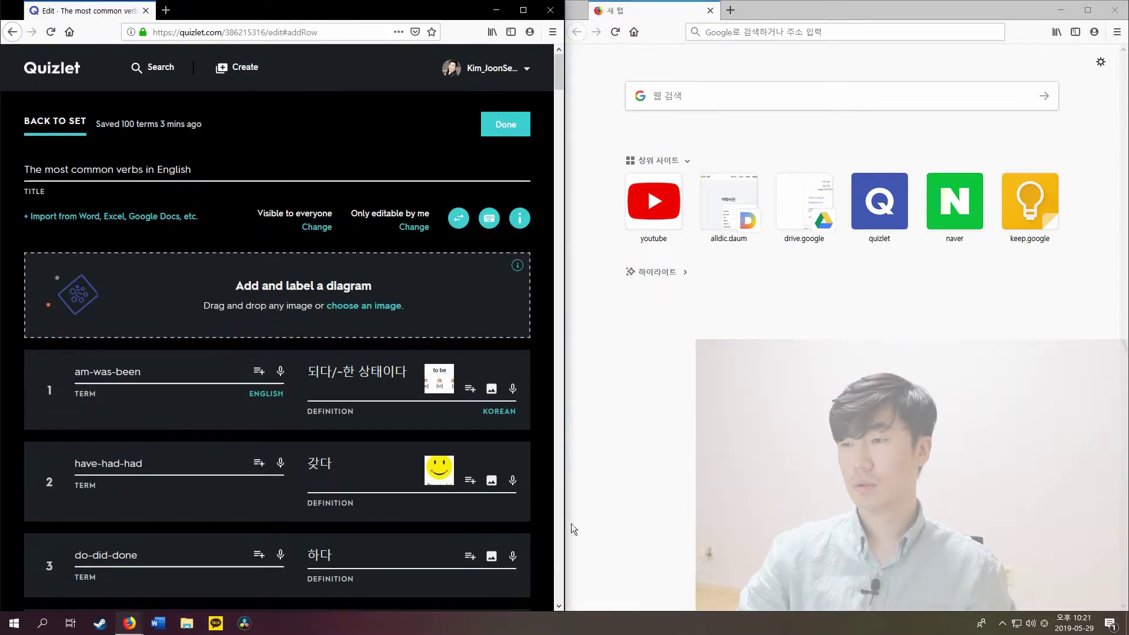
{"action": "left_click", "coordinate": [771, 33]}
{"action": "type", "text": "bestbuy.com/"}
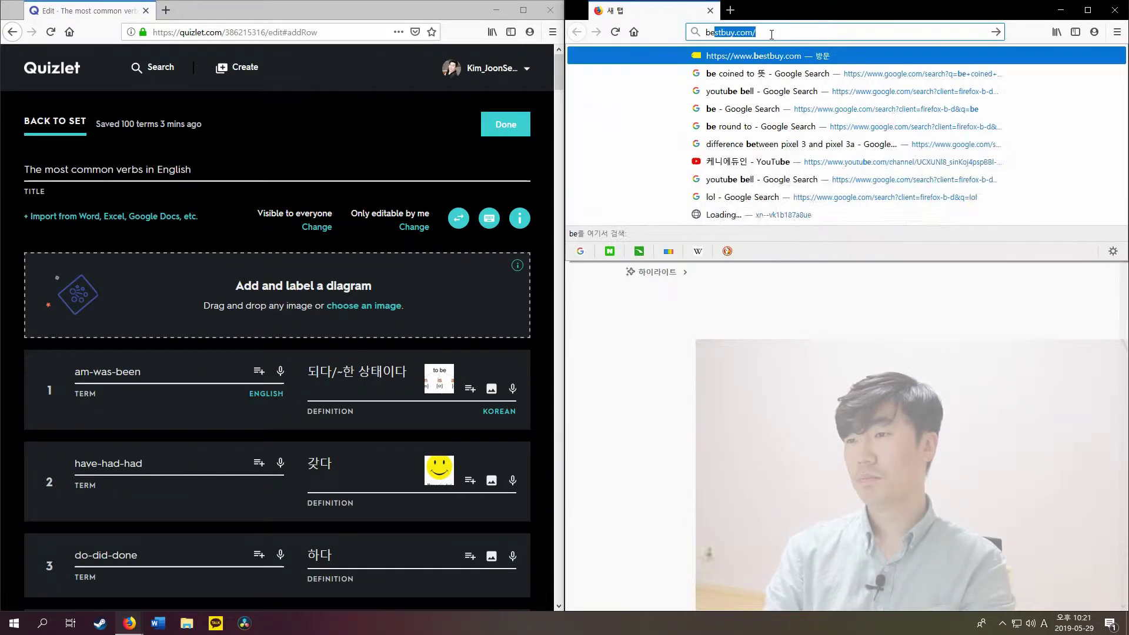
{"action": "key", "text": "Return"}
Search Google for "be" and browse the image results
{"action": "left_click", "coordinate": [841, 34]}
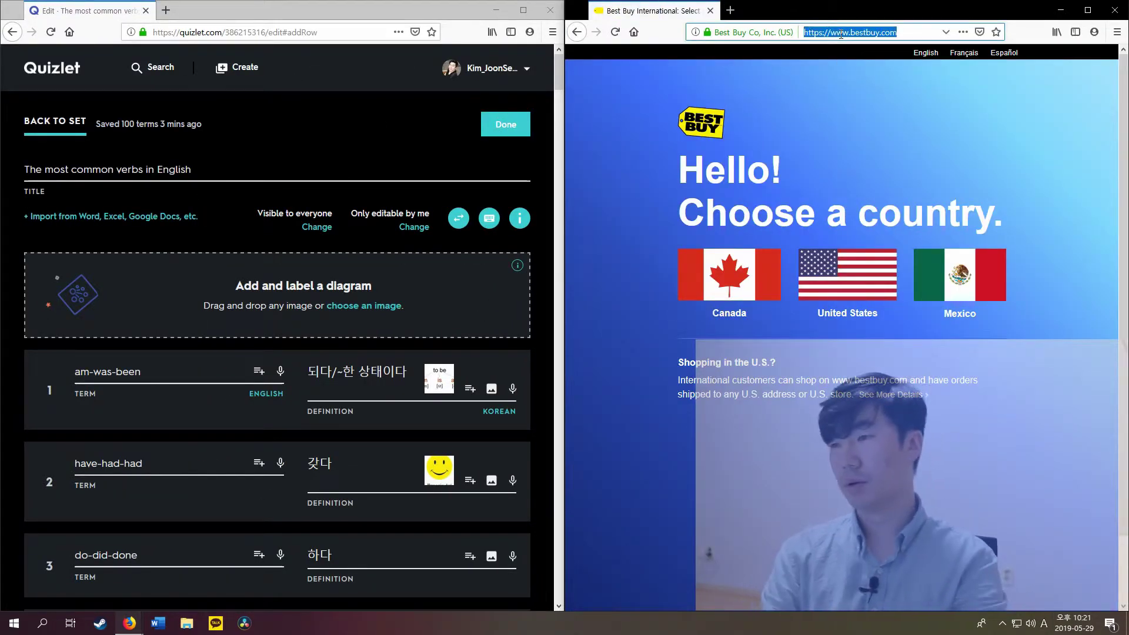
{"action": "type", "text": "be"}
{"action": "key", "text": "Return"}
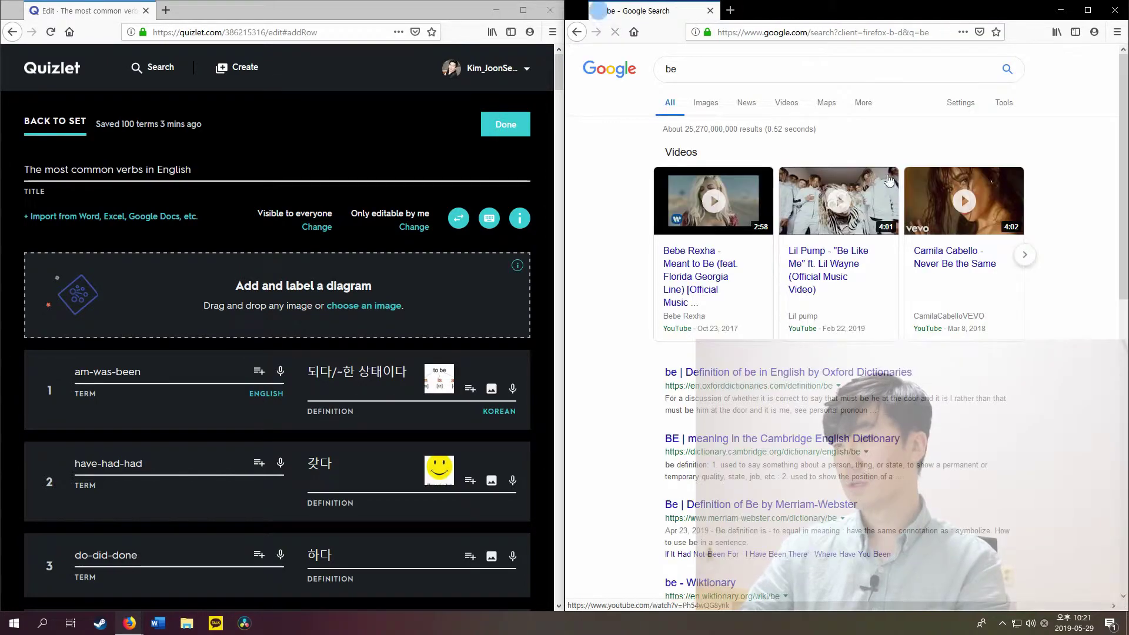
{"action": "scroll", "coordinate": [870, 388], "scroll_direction": "down", "scroll_amount": 7}
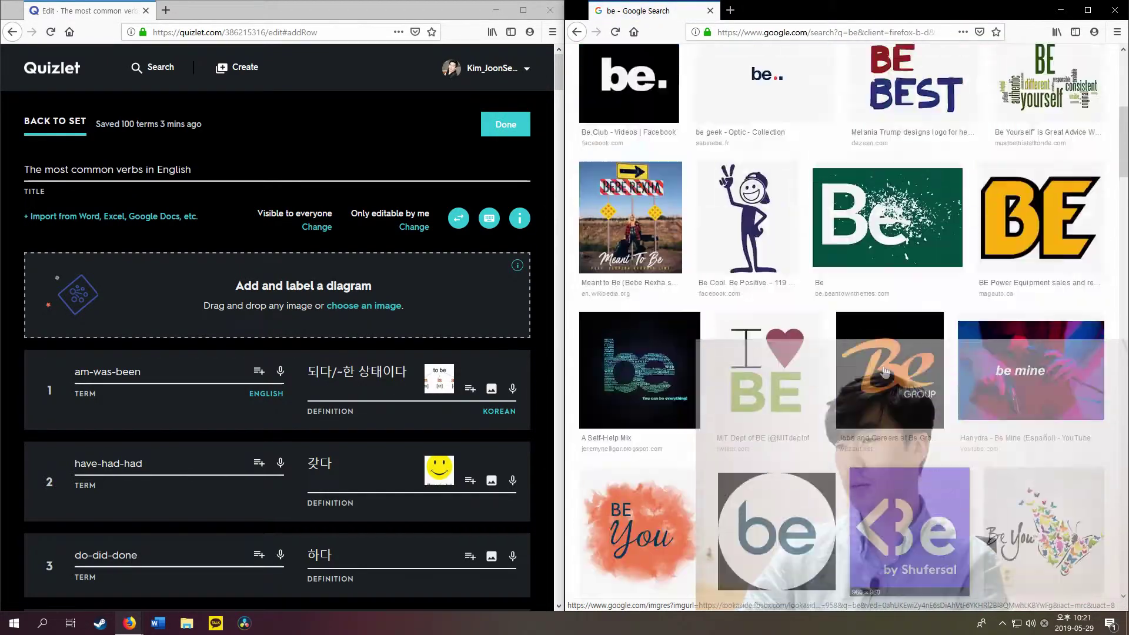
{"action": "scroll", "coordinate": [885, 371], "scroll_direction": "up", "scroll_amount": 8}
Search Google Images for "verb be" and look through the results for a picture that illustrates the verb
{"action": "double_click", "coordinate": [672, 69]}
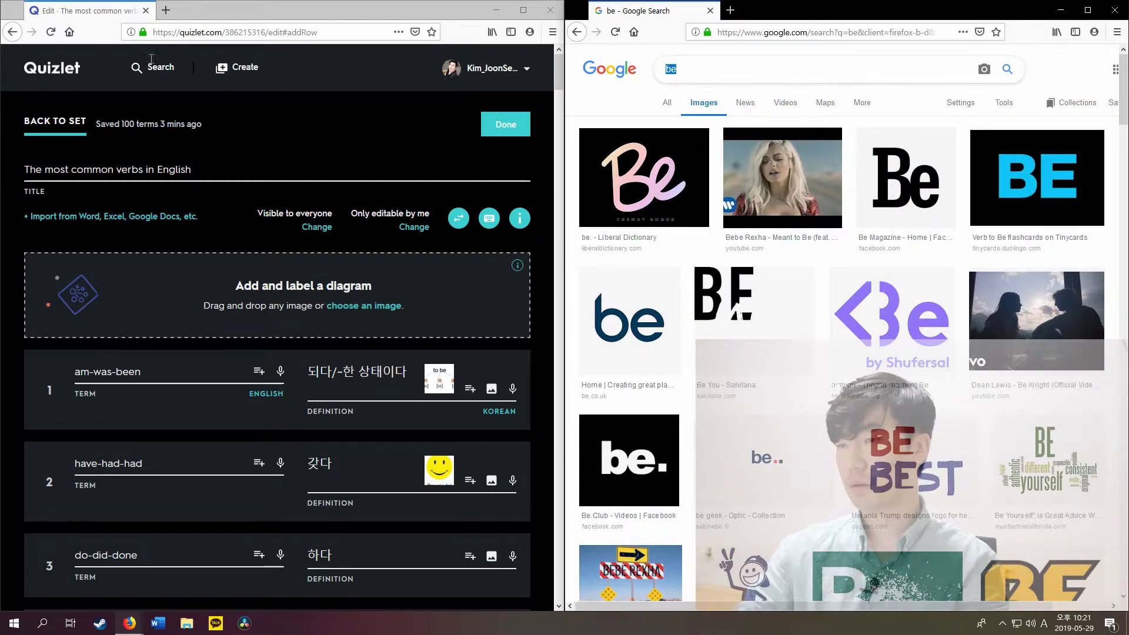
{"action": "type", "text": "verb be"}
{"action": "key", "text": "Return"}
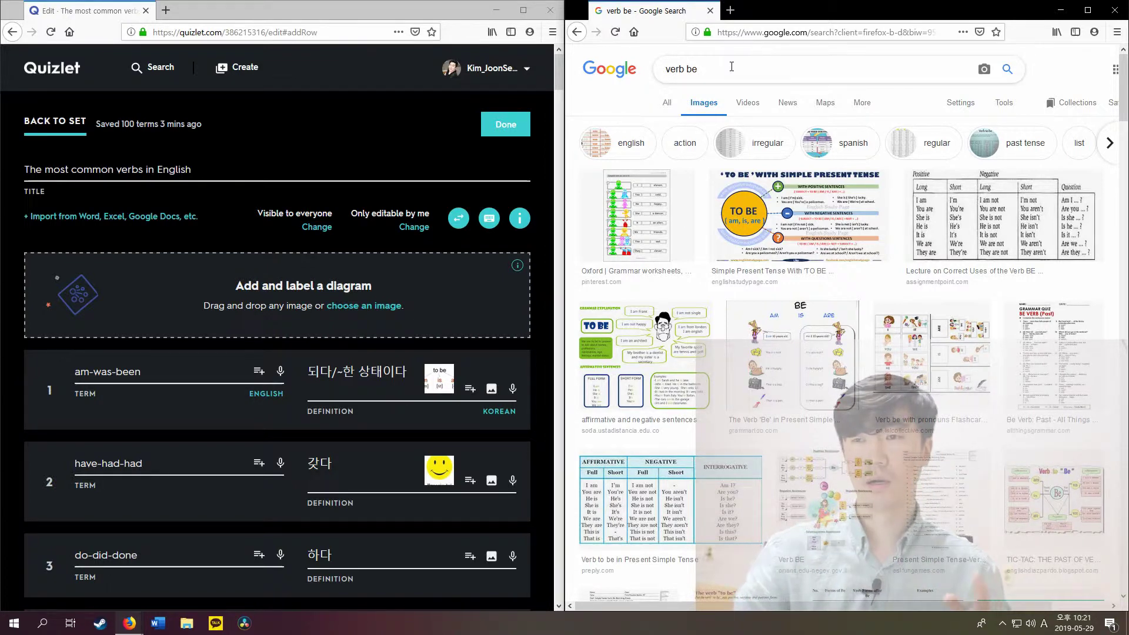
{"action": "scroll", "coordinate": [855, 302], "scroll_direction": "down", "scroll_amount": 10}
{"action": "scroll", "coordinate": [856, 302], "scroll_direction": "down", "scroll_amount": 10}
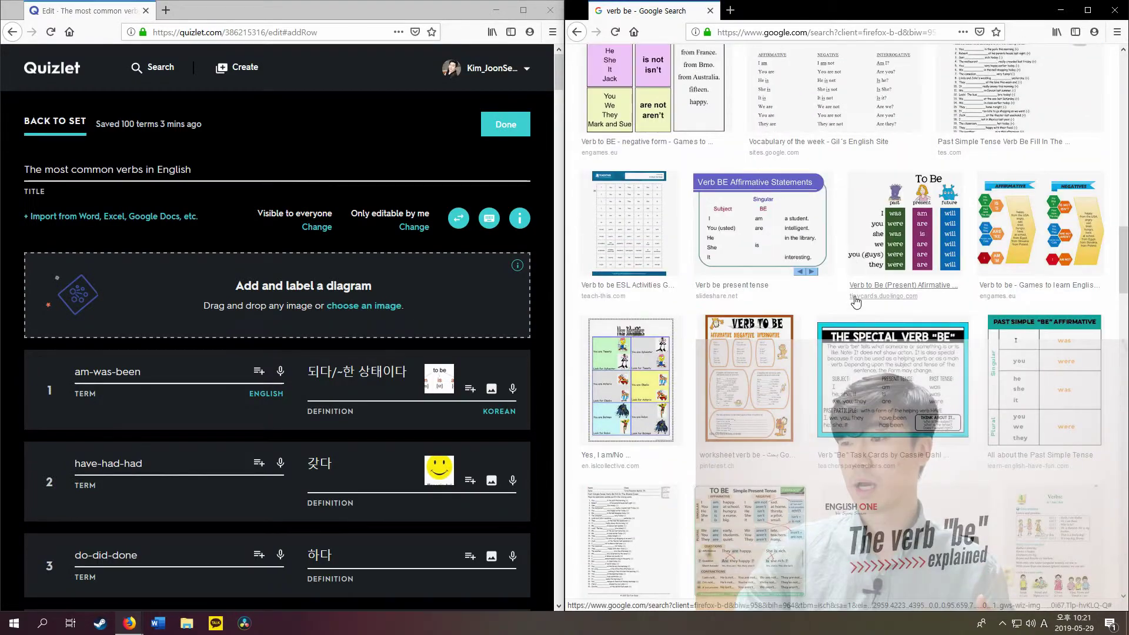
{"action": "scroll", "coordinate": [896, 238], "scroll_direction": "down", "scroll_amount": 10}
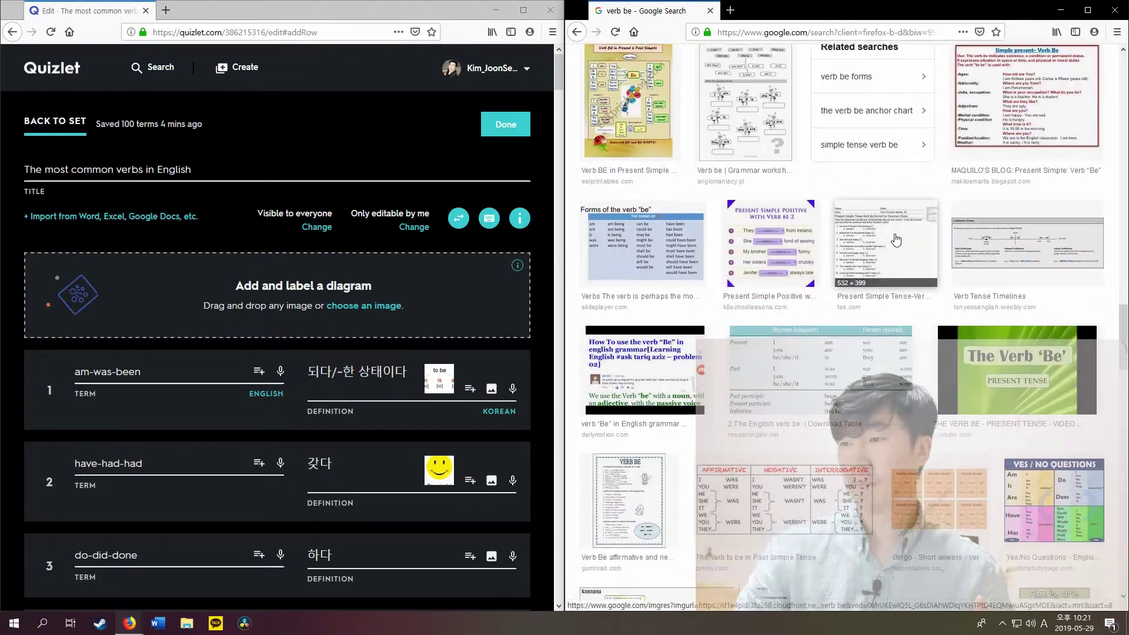
{"action": "scroll", "coordinate": [892, 241], "scroll_direction": "down", "scroll_amount": 10}
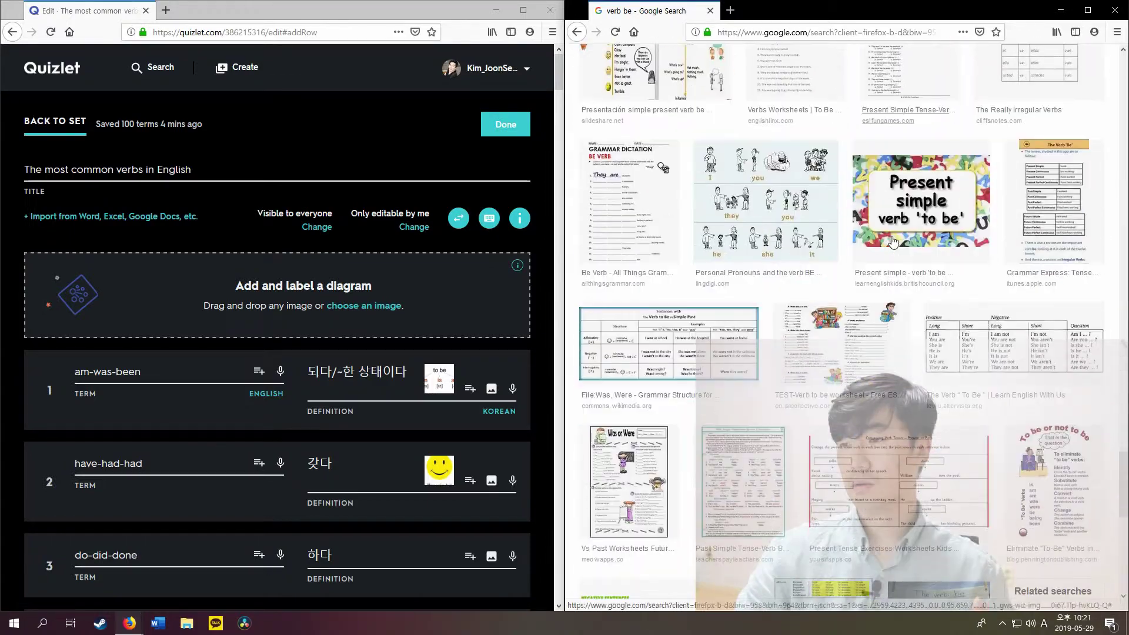
{"action": "scroll", "coordinate": [892, 241], "scroll_direction": "down", "scroll_amount": 10}
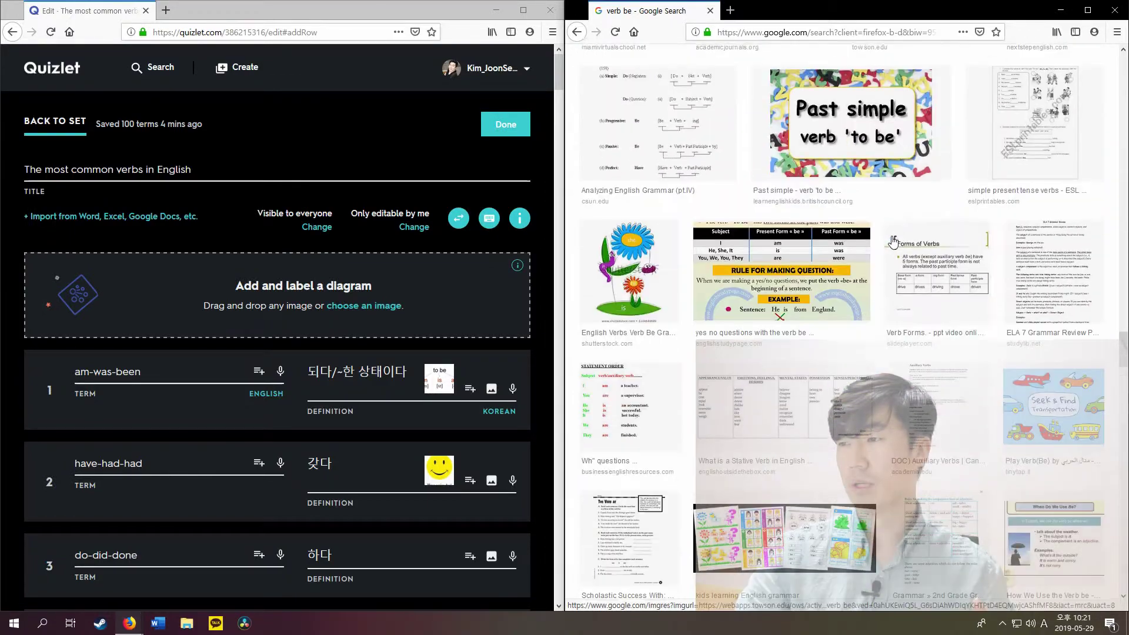
{"action": "scroll", "coordinate": [798, 312], "scroll_direction": "down", "scroll_amount": 10}
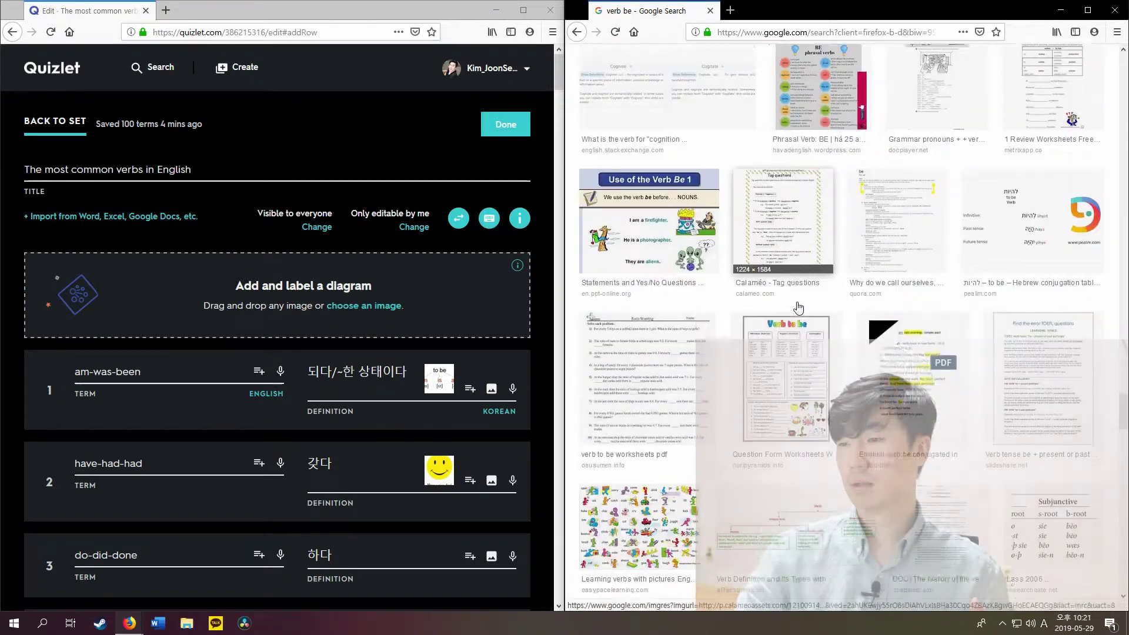
{"action": "scroll", "coordinate": [796, 301], "scroll_direction": "up", "scroll_amount": 5}
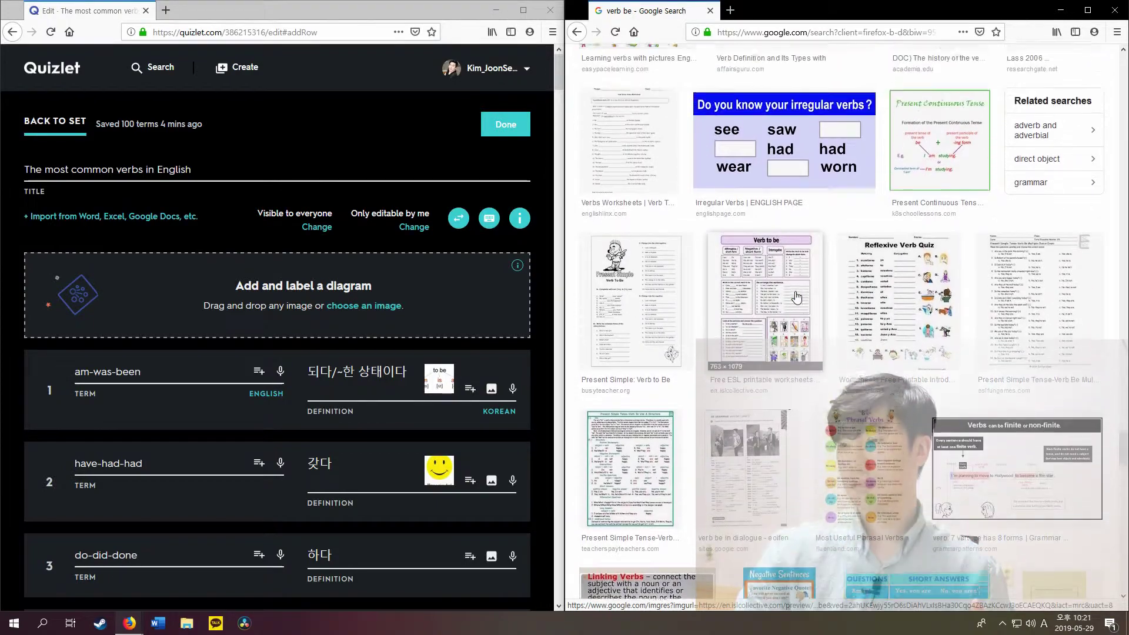
Enlarge the pictures attached to the first and second cards to examine them, closing each preview
{"action": "left_click", "coordinate": [440, 375]}
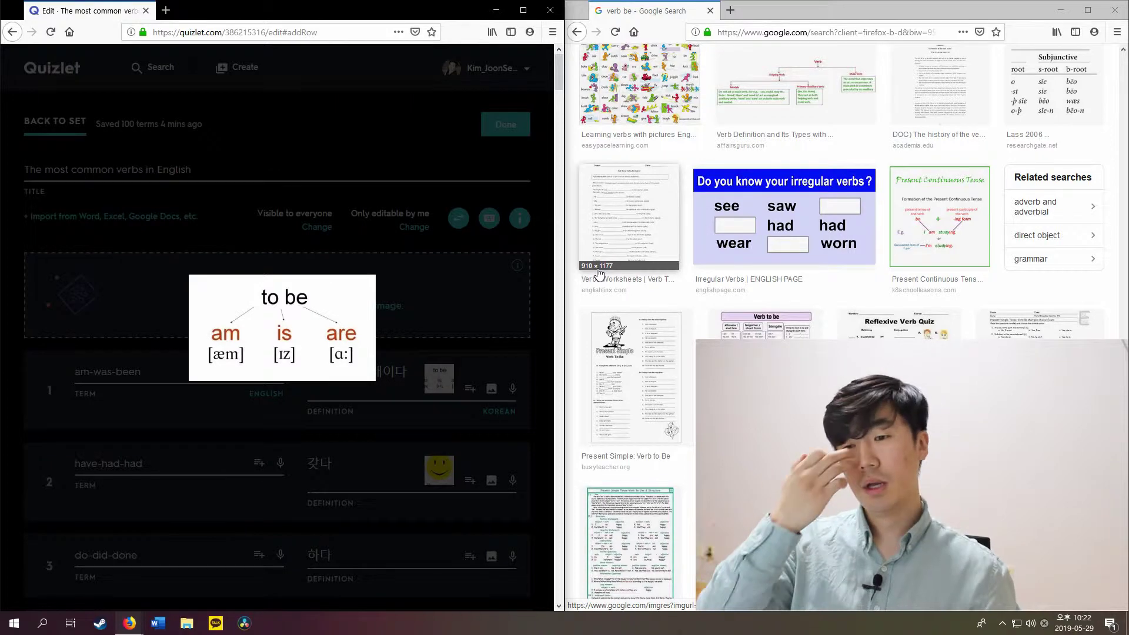
{"action": "left_click", "coordinate": [441, 280]}
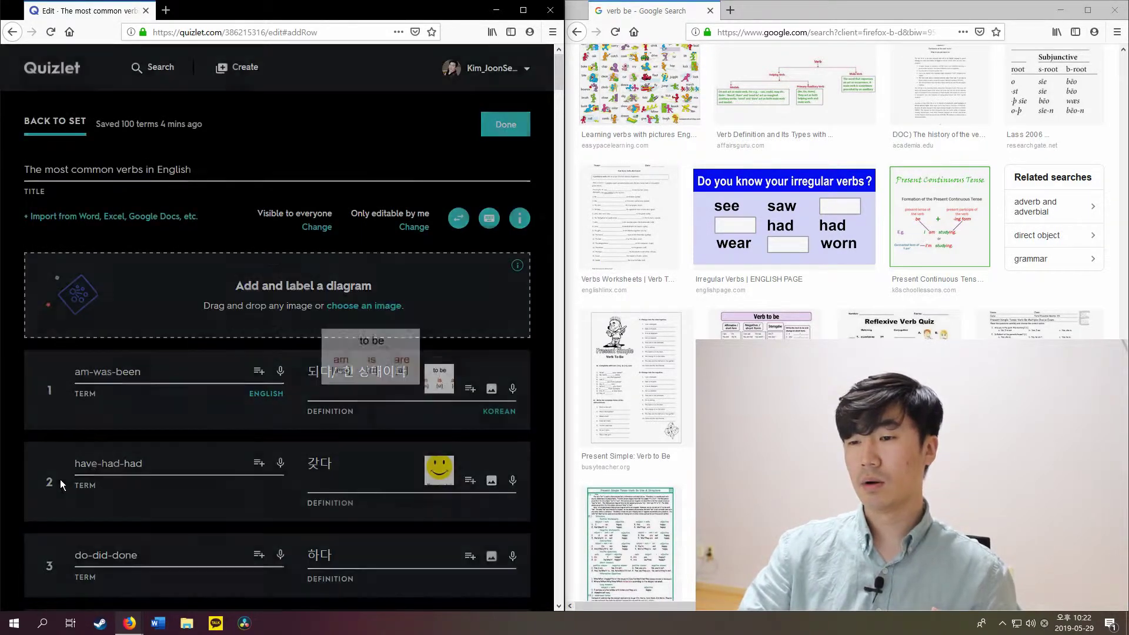
{"action": "left_click", "coordinate": [438, 477]}
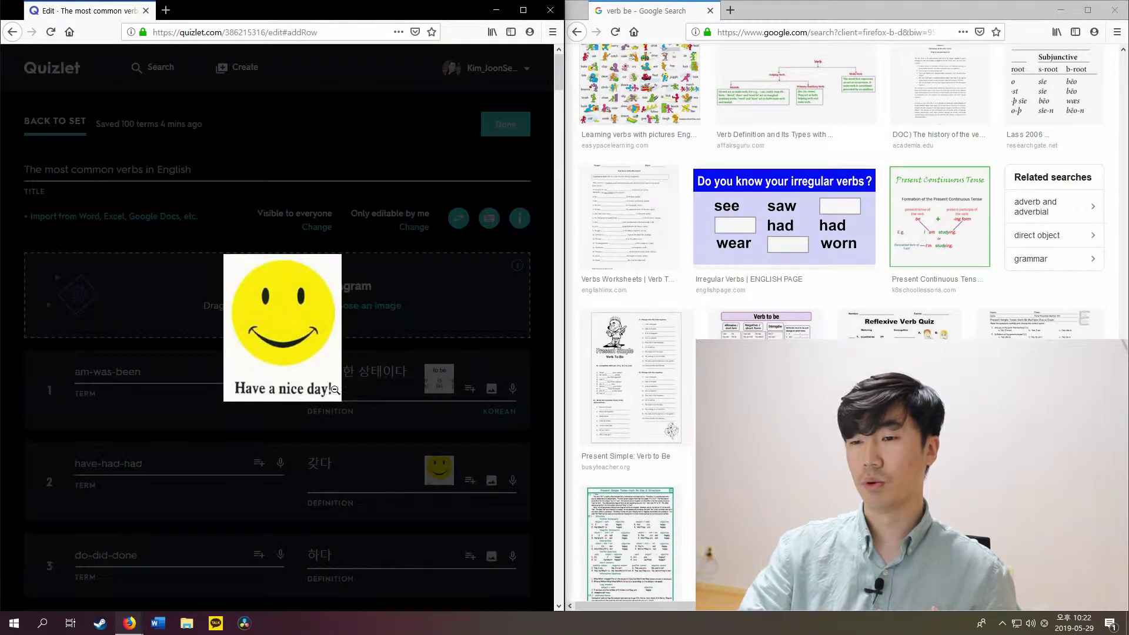
{"action": "left_click", "coordinate": [15, 418]}
Check the second card's term and definition, and enlarge its smiley picture once more, closing the preview
{"action": "left_click", "coordinate": [120, 464]}
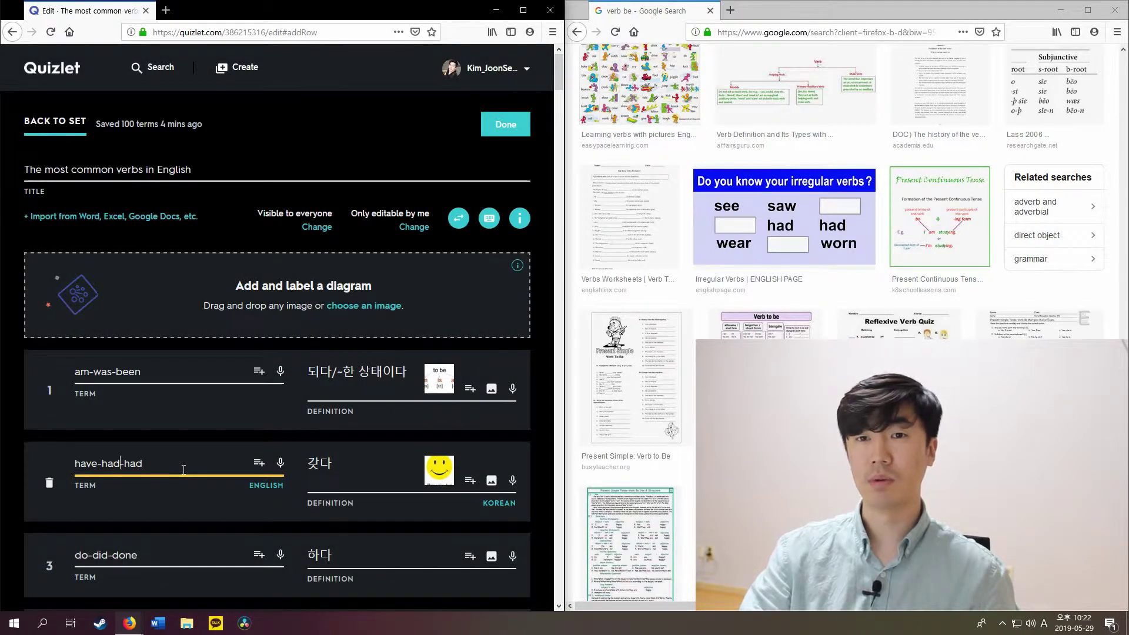
{"action": "left_click", "coordinate": [355, 464]}
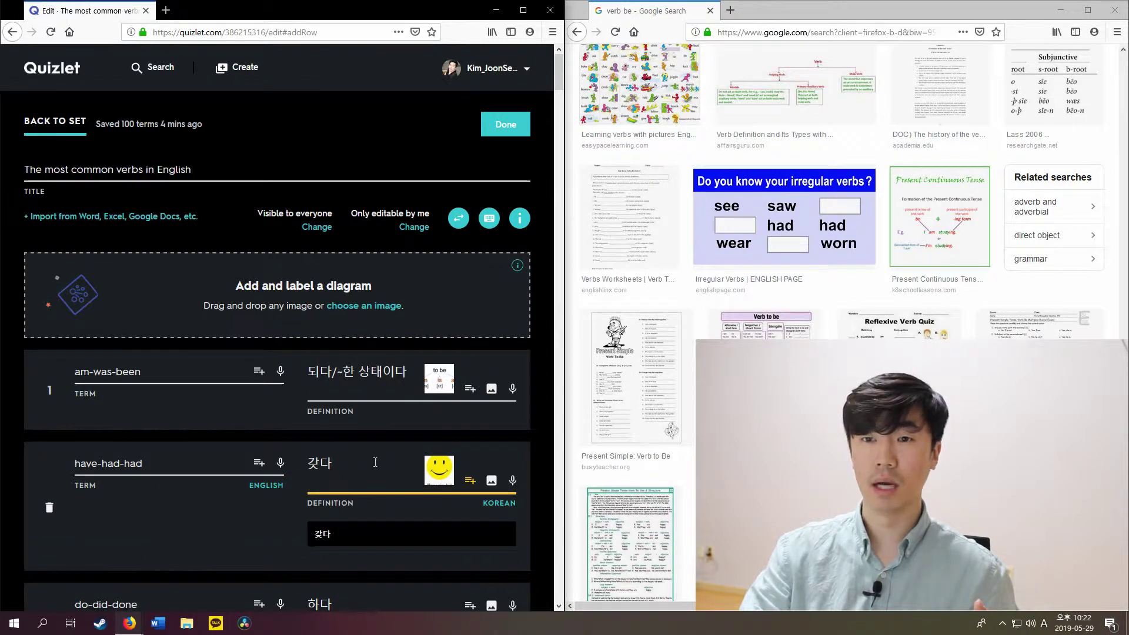
{"action": "left_click", "coordinate": [438, 468]}
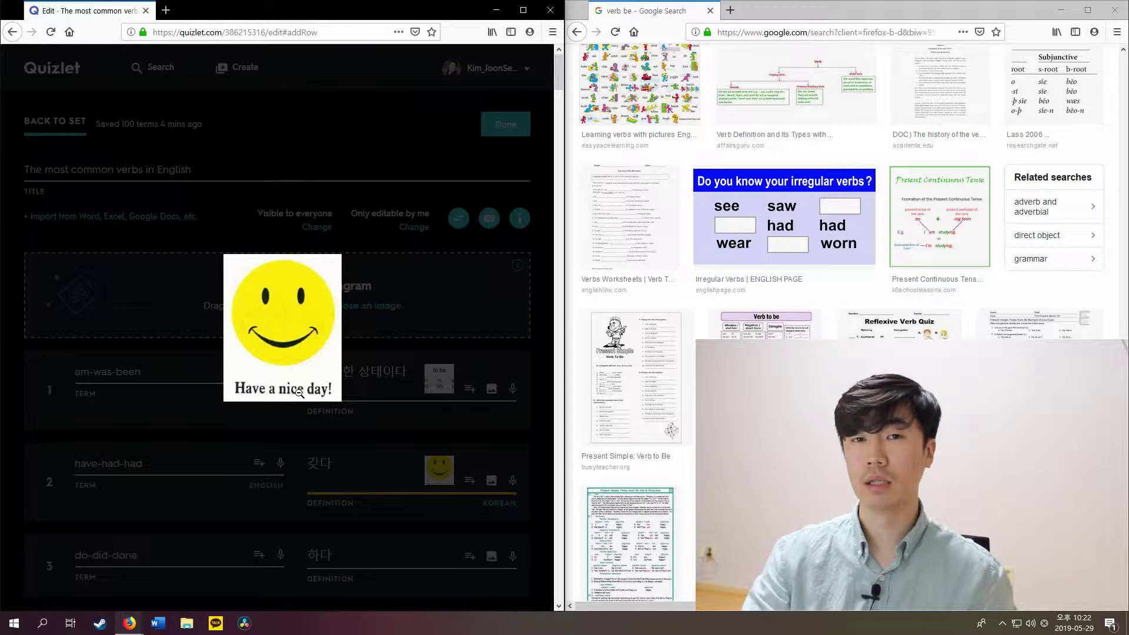
{"action": "left_click", "coordinate": [33, 417]}
Browse the suggested pictures for the "do-did-done" card, paging back and forth to find one that illustrates the verb
{"action": "scroll", "coordinate": [124, 435], "scroll_direction": "down", "scroll_amount": 4}
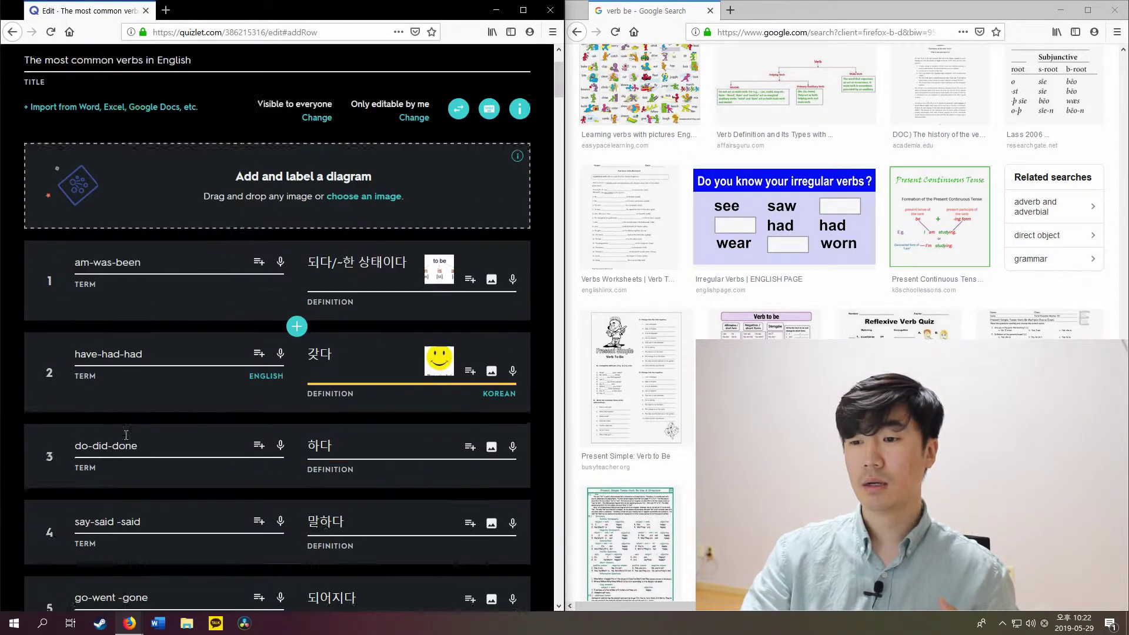
{"action": "left_click", "coordinate": [199, 332]}
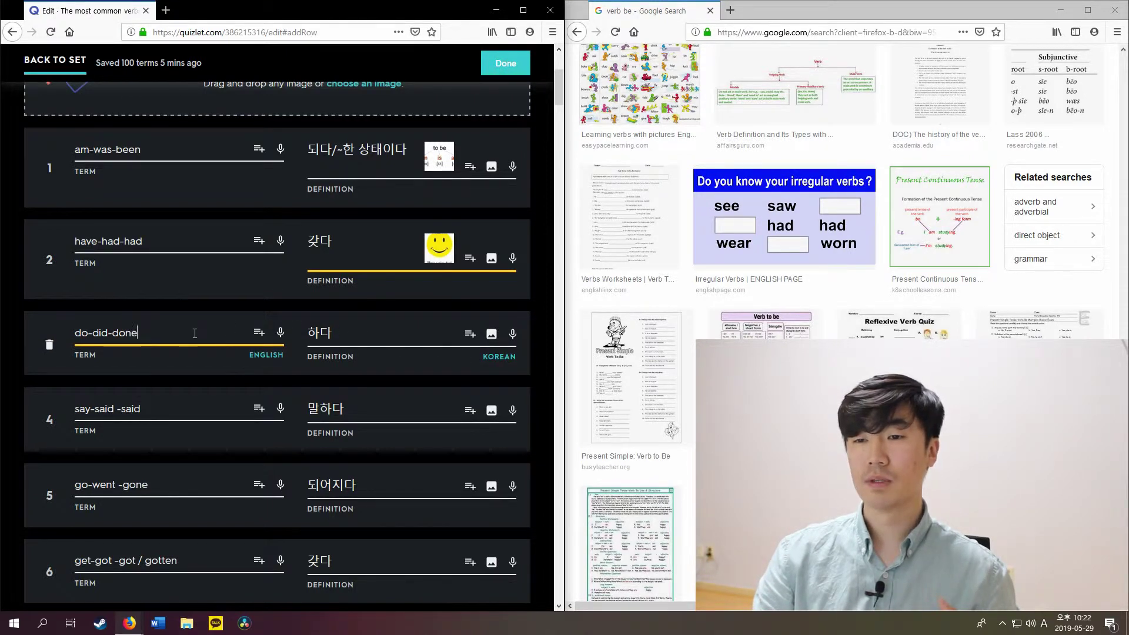
{"action": "left_click", "coordinate": [411, 338]}
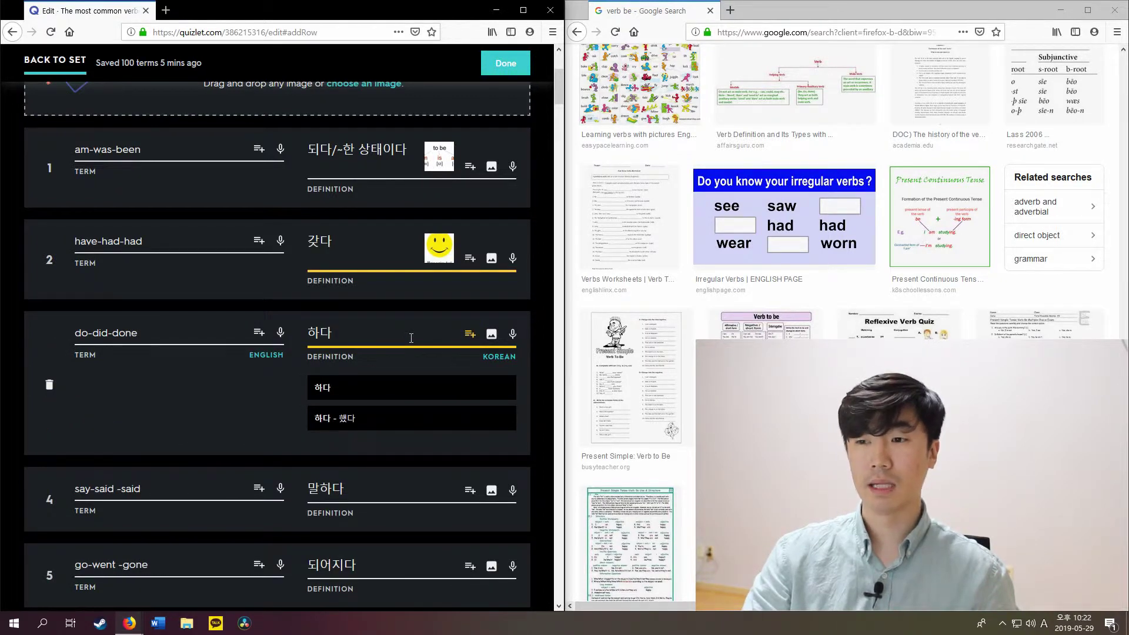
{"action": "left_click", "coordinate": [491, 337]}
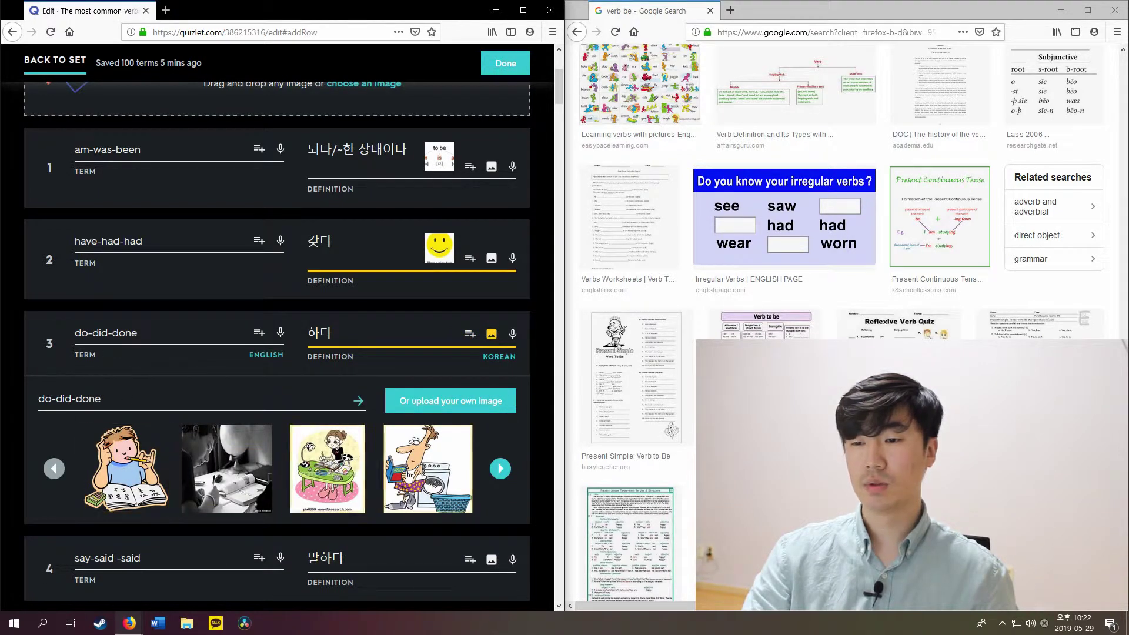
{"action": "left_click", "coordinate": [499, 470]}
{"action": "left_click", "coordinate": [499, 469]}
{"action": "left_click", "coordinate": [55, 469]}
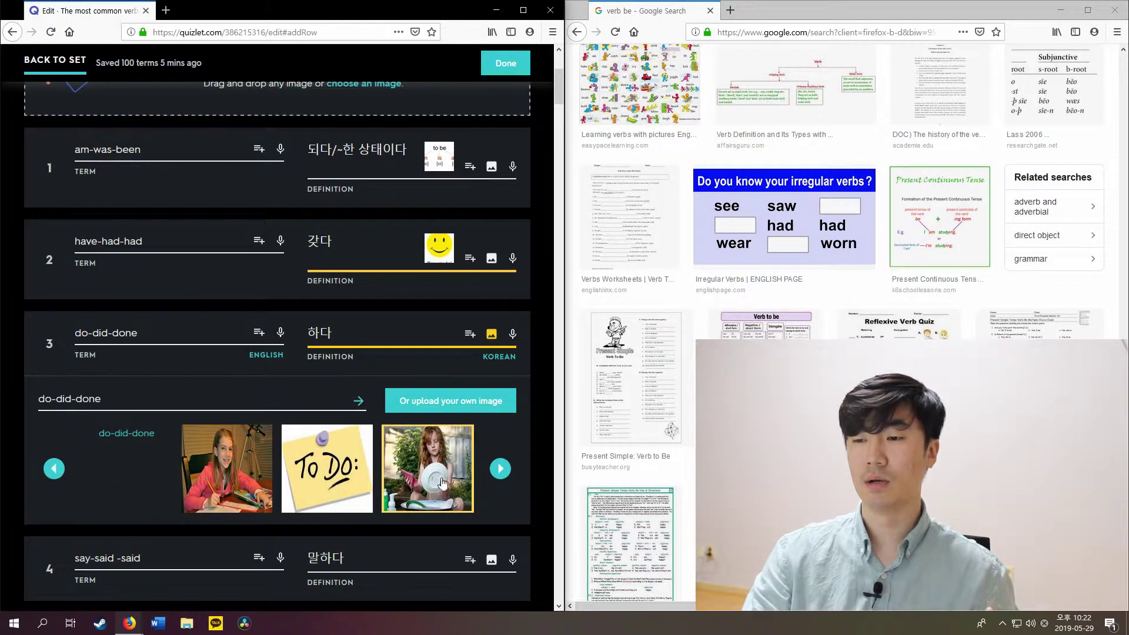
{"action": "left_click", "coordinate": [497, 470]}
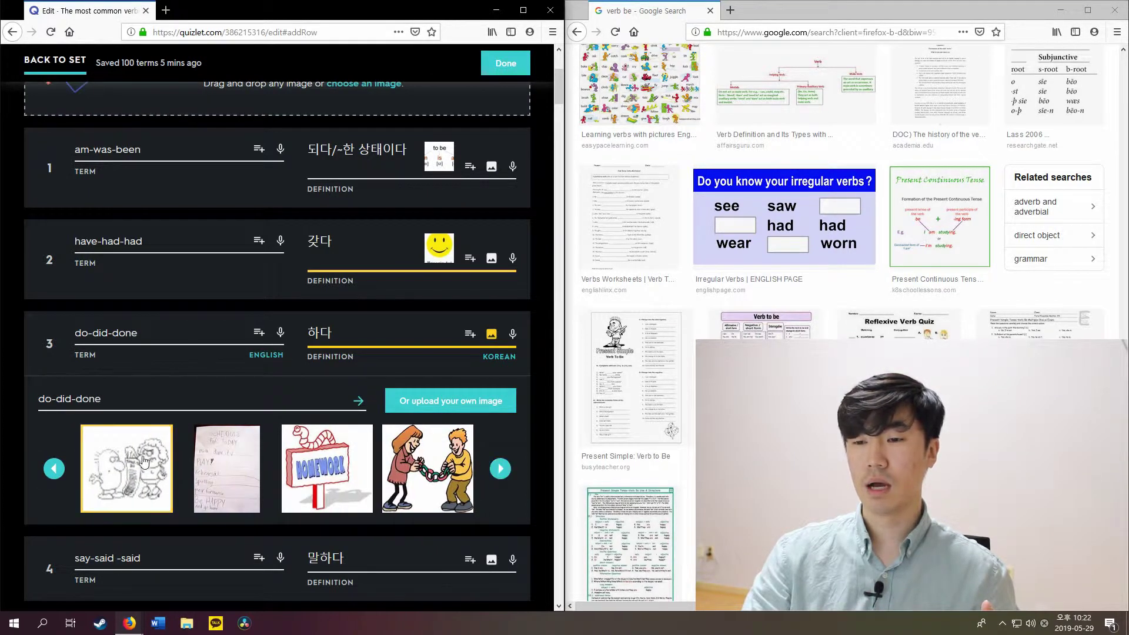
{"action": "left_click", "coordinate": [52, 469]}
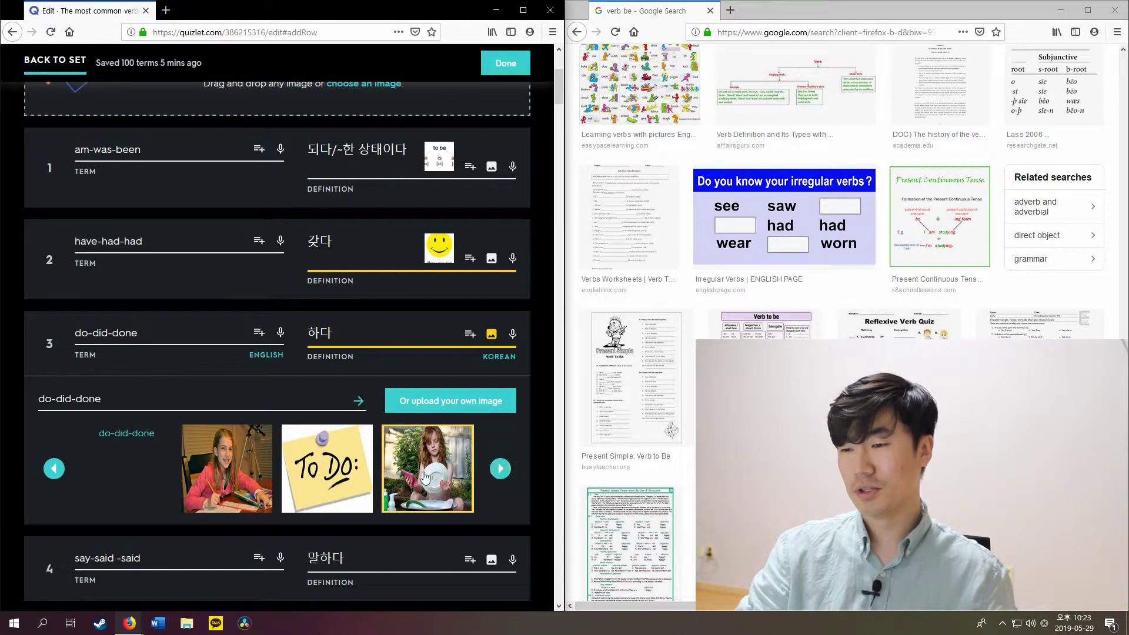
{"action": "left_click", "coordinate": [500, 468]}
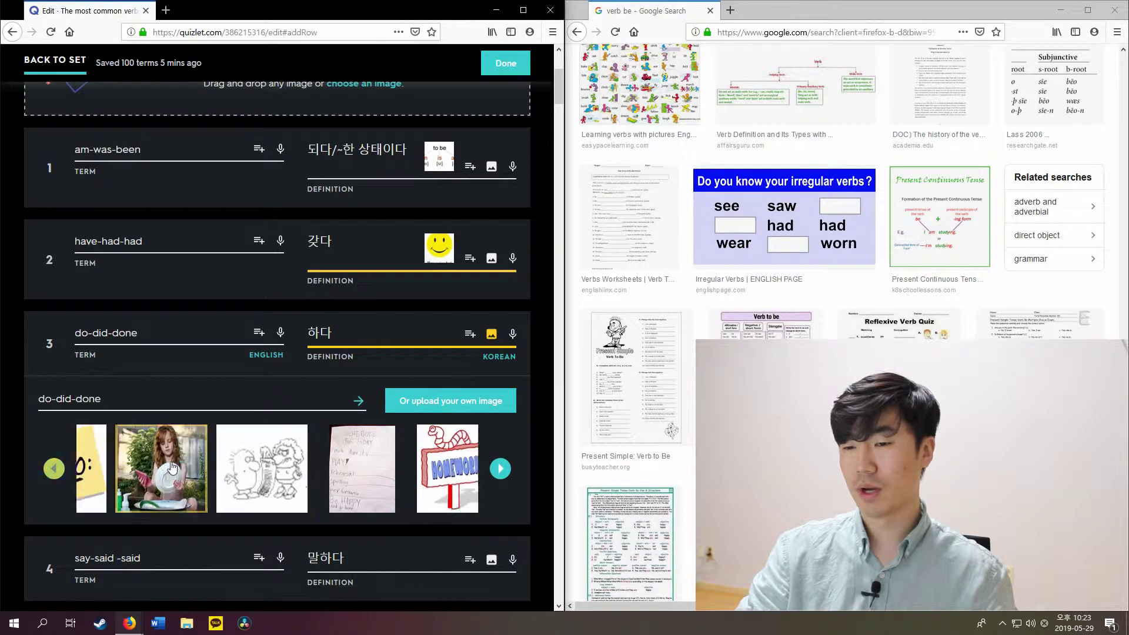
{"action": "left_click", "coordinate": [500, 469]}
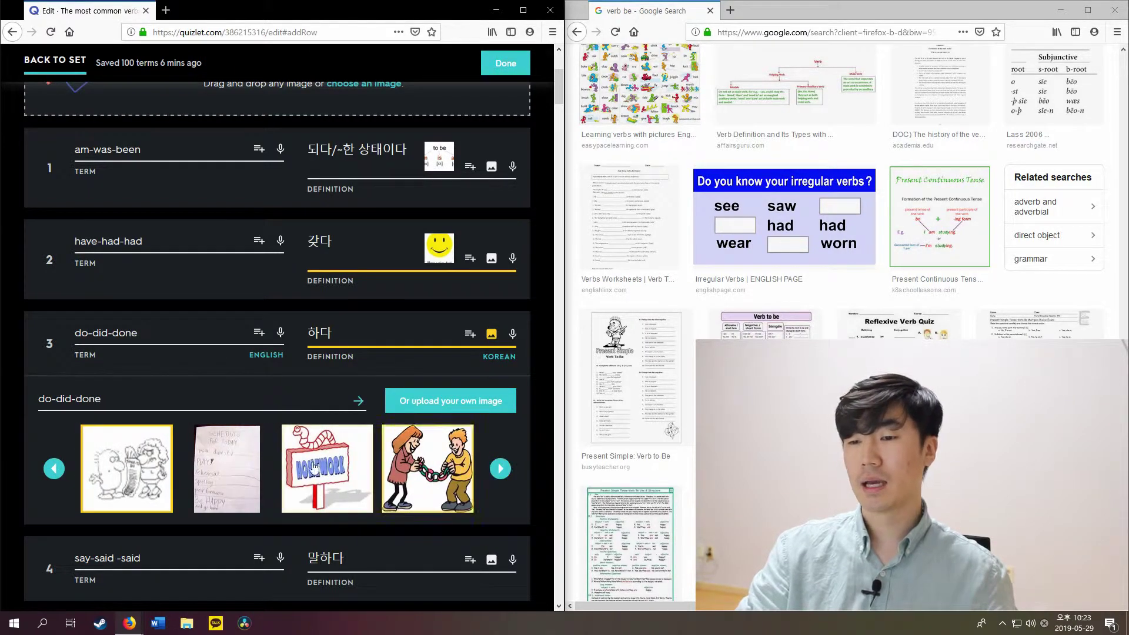
Search Google Images for "do yoga" and open the stylecraze.com picture of a woman stretching her arms upward
{"action": "left_click", "coordinate": [778, 34]}
{"action": "type", "text": "do yoga"}
{"action": "key", "text": "Return"}
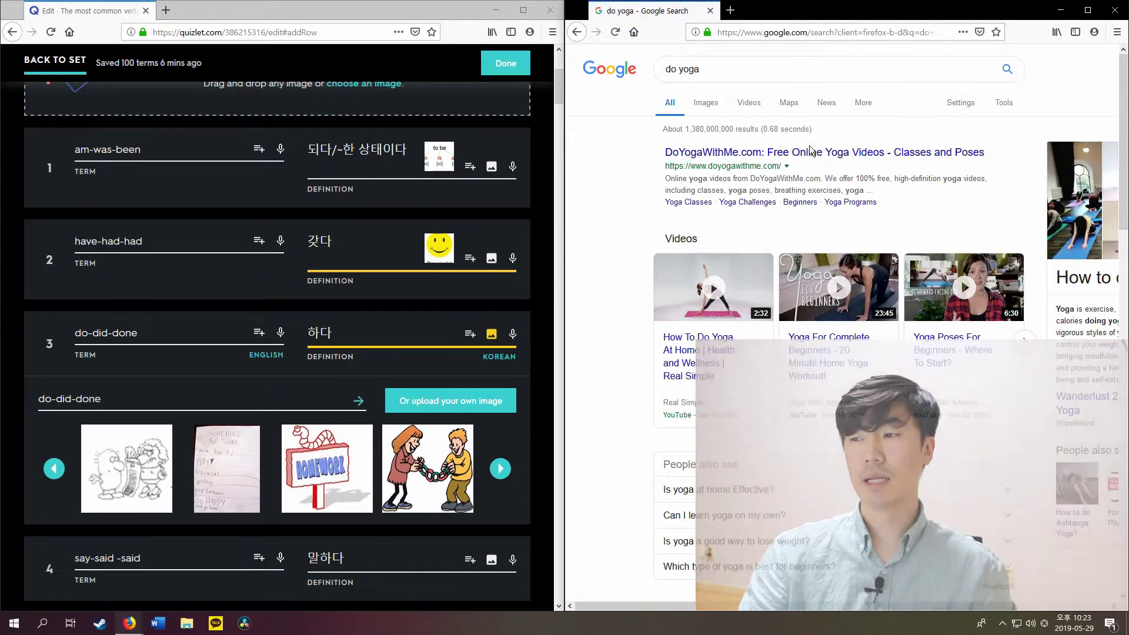
{"action": "left_click", "coordinate": [702, 105]}
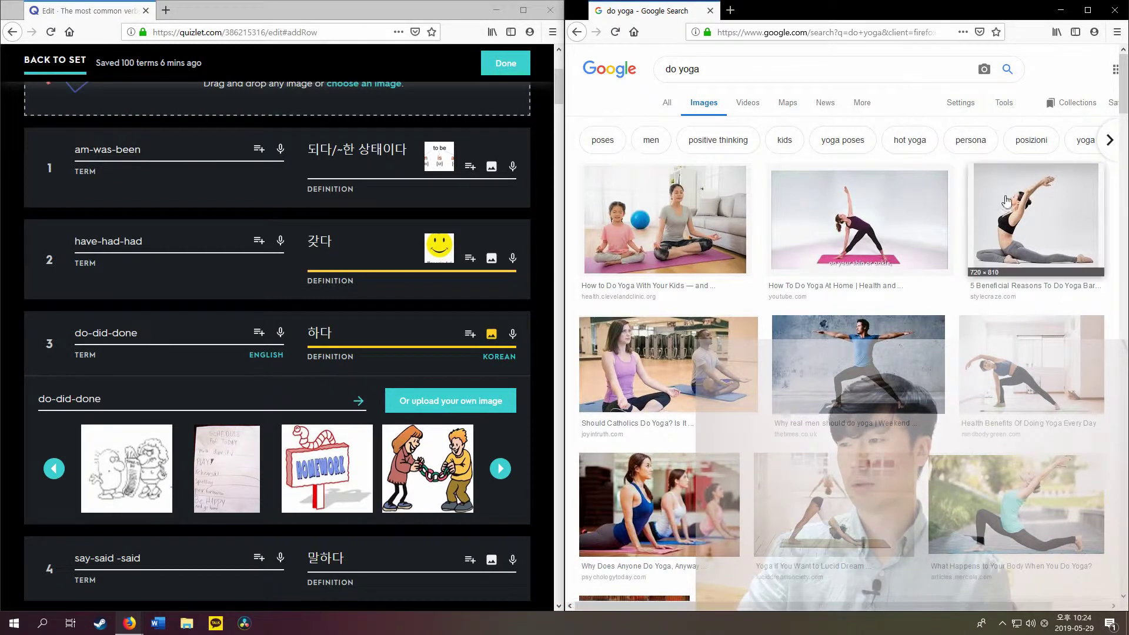
{"action": "left_click", "coordinate": [1019, 231]}
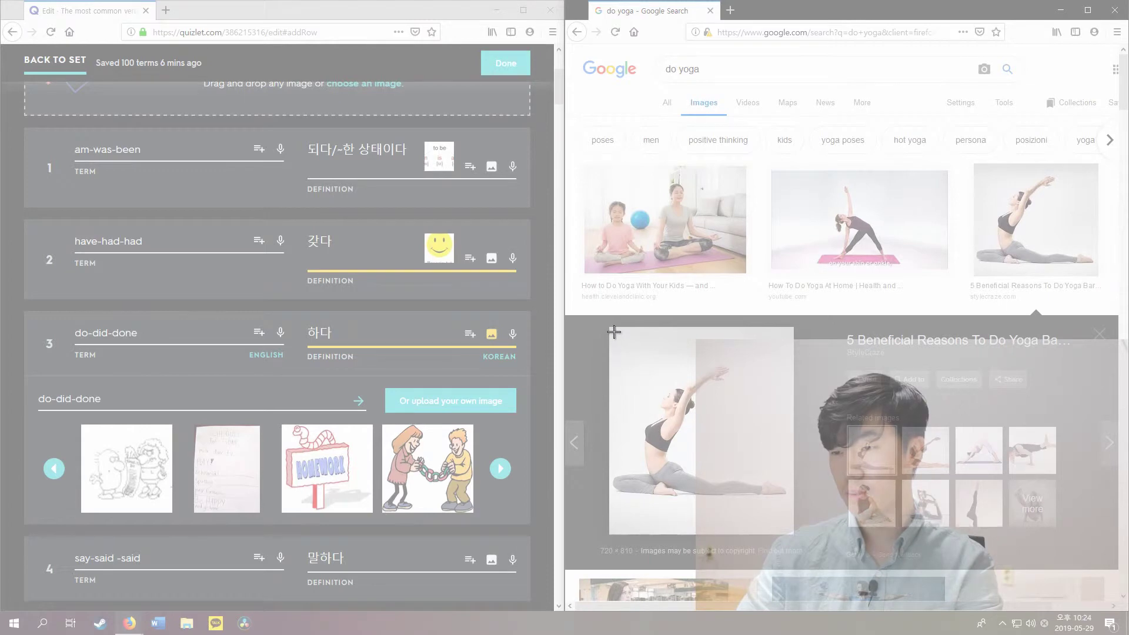
Capture the yoga picture with a screen snip, paste it into Paint and trim the canvas to about 301 × 343 px
{"action": "left_click_drag", "start_coordinate": [611, 329], "coordinate": [790, 531]}
{"action": "left_click", "coordinate": [14, 623]}
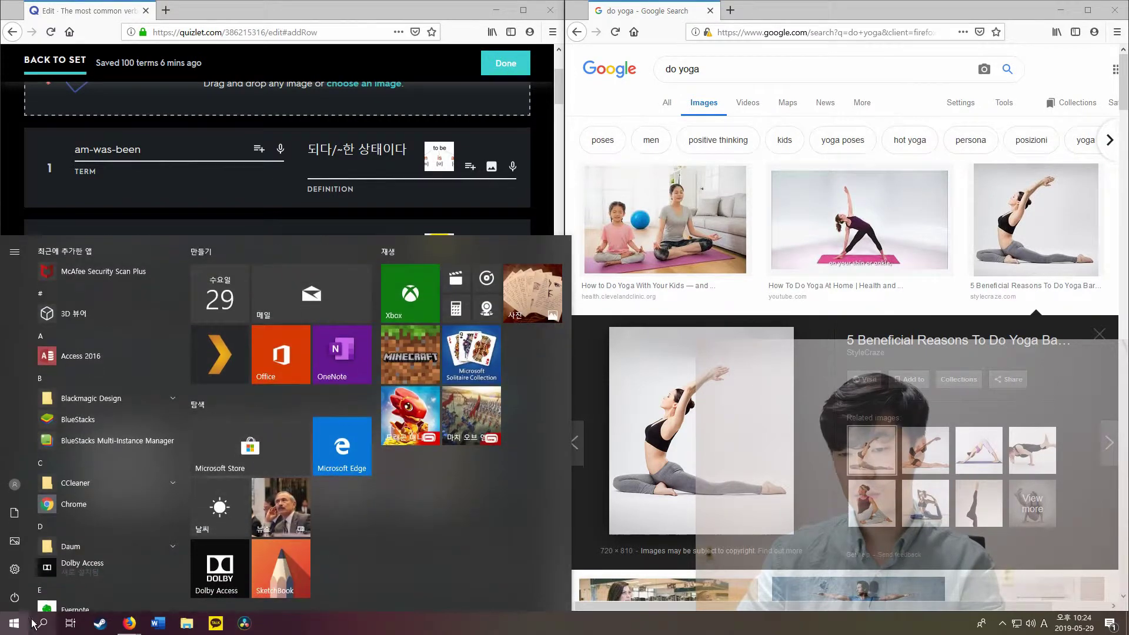
{"action": "left_click", "coordinate": [42, 623]}
{"action": "type", "text": "paint"}
{"action": "key", "text": "Return"}
{"action": "key", "text": "ctrl+v"}
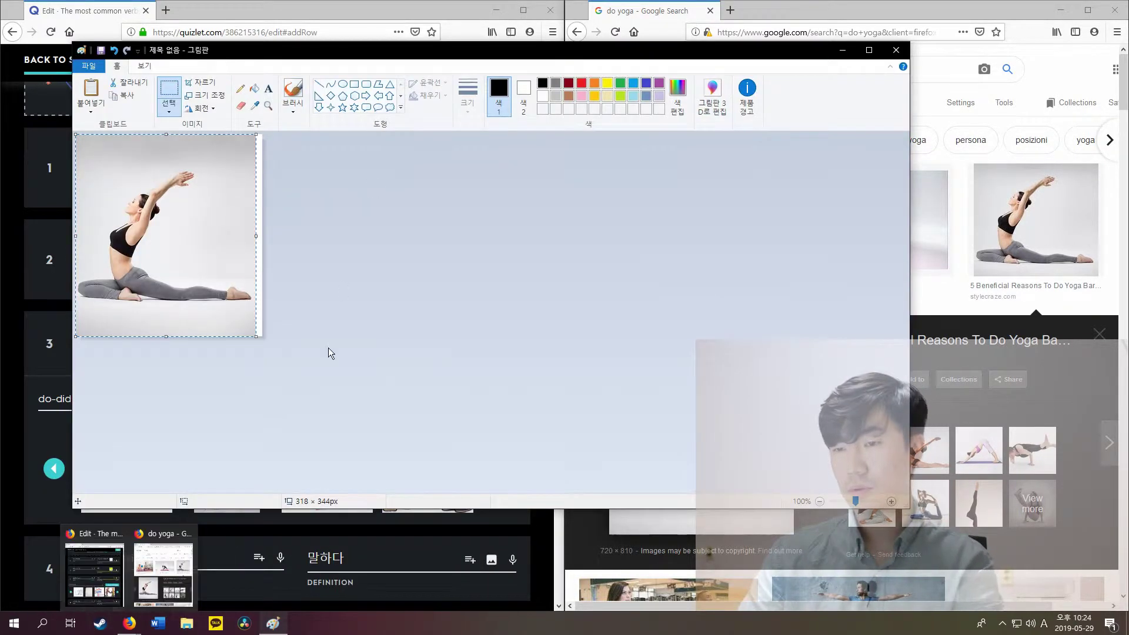
{"action": "left_click_drag", "start_coordinate": [263, 339], "coordinate": [253, 337]}
Save the picture as a PNG named "do yoga" in the 새수업 folder and close Paint
{"action": "left_click", "coordinate": [89, 66]}
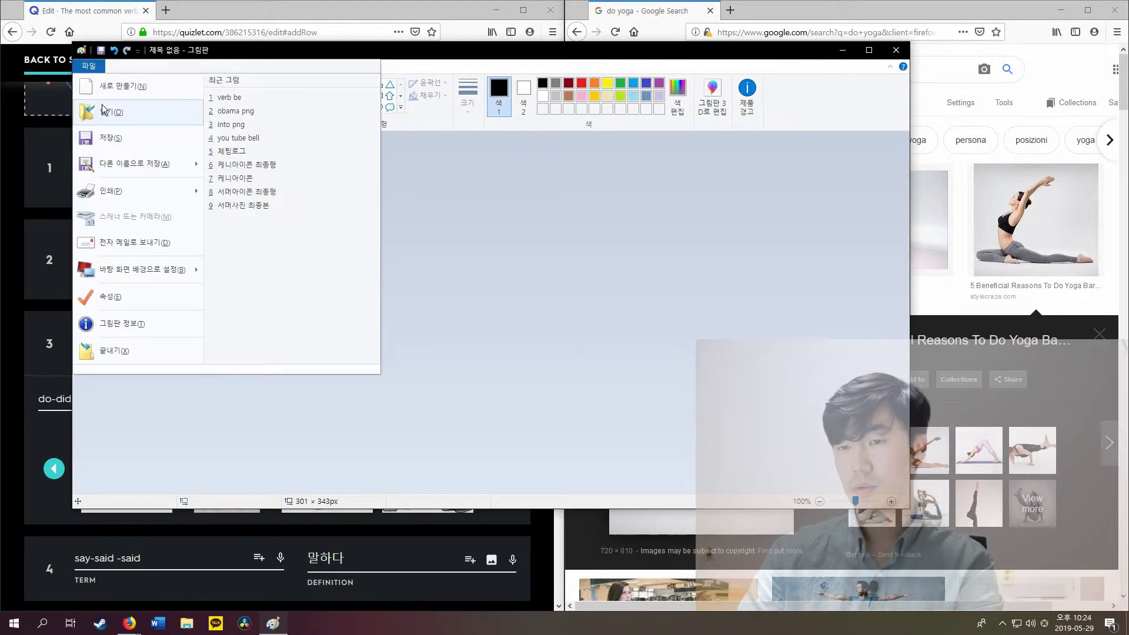
{"action": "left_click", "coordinate": [154, 170]}
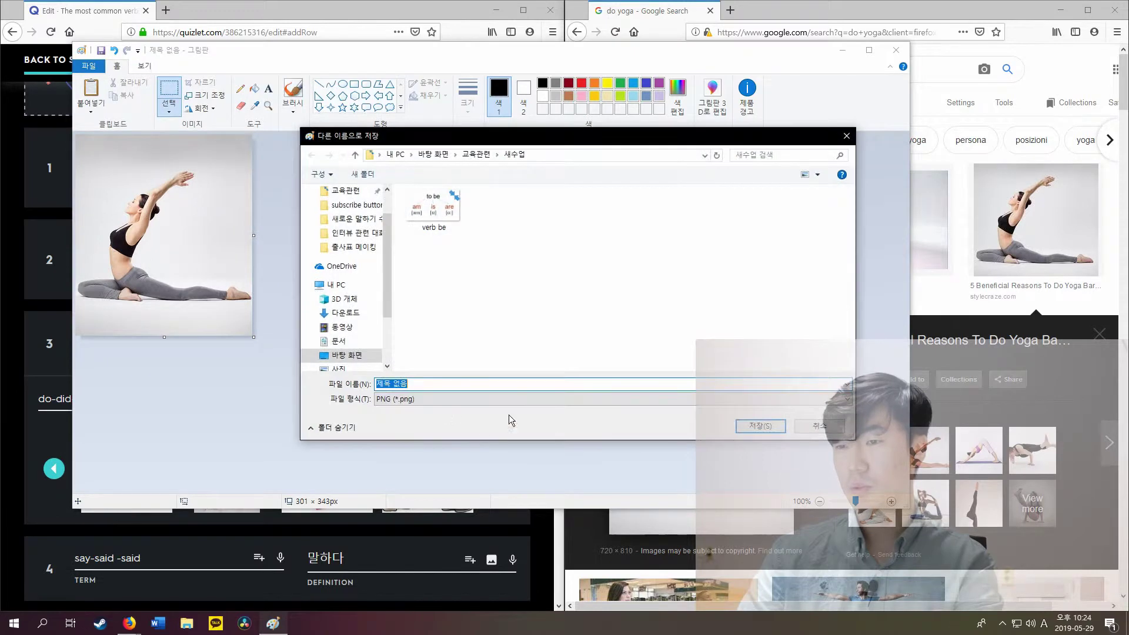
{"action": "type", "text": "o"}
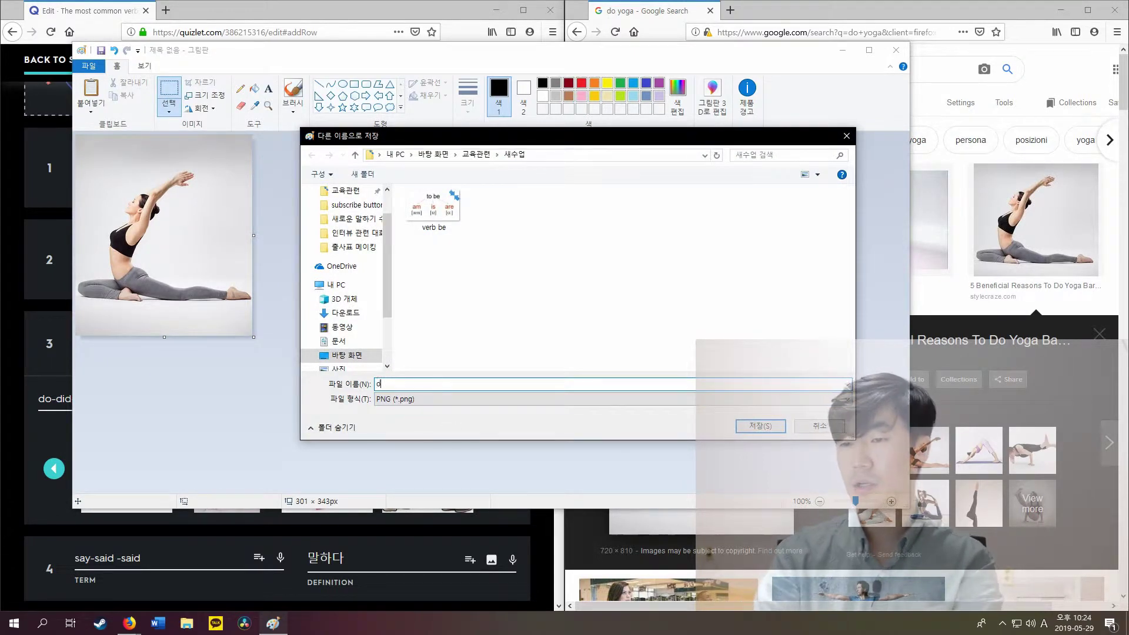
{"action": "type", "text": " yoga"}
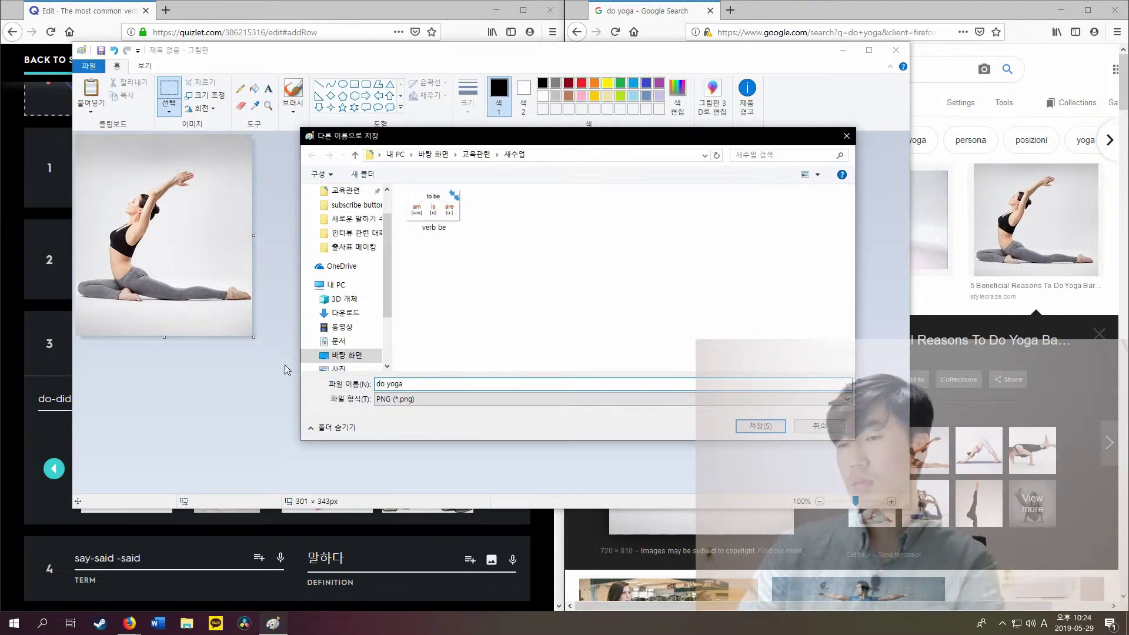
{"action": "left_click", "coordinate": [742, 428]}
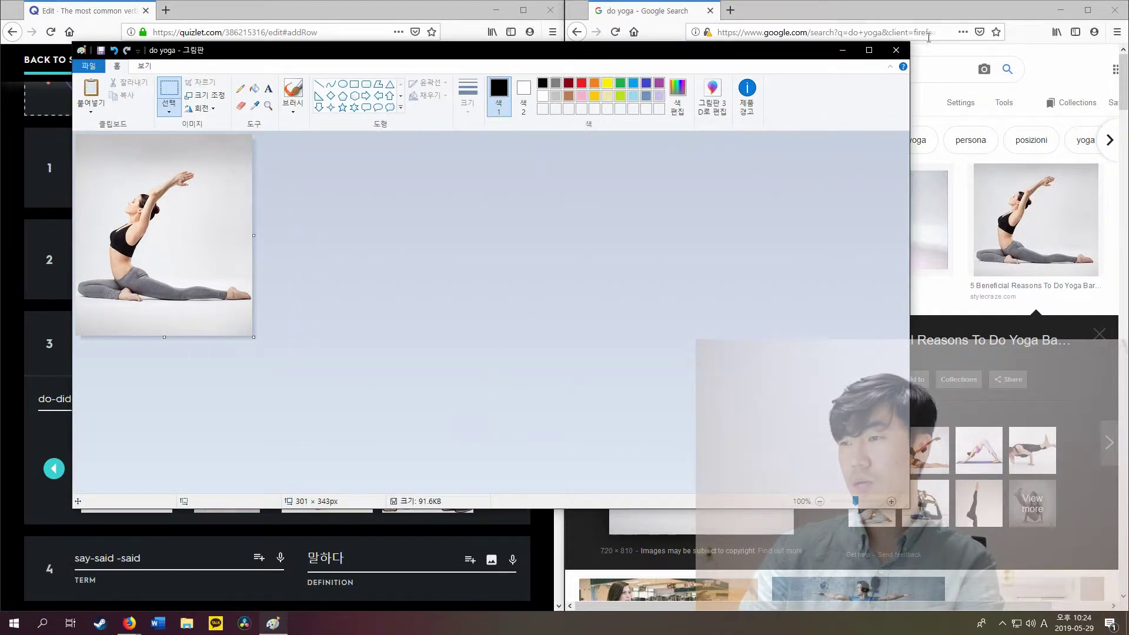
{"action": "left_click", "coordinate": [900, 55]}
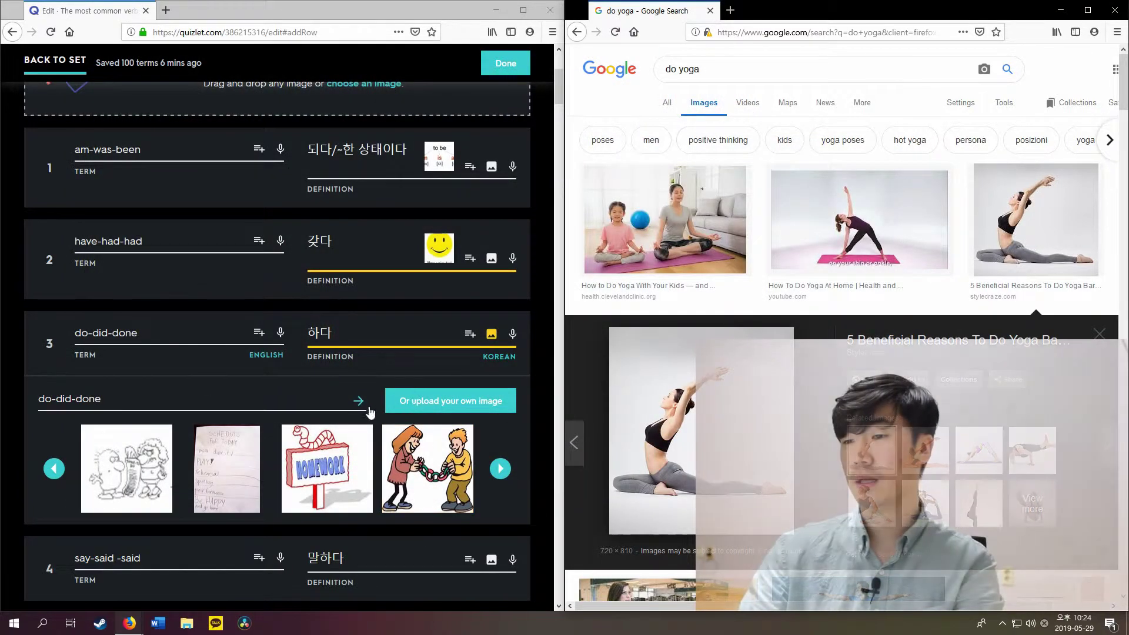
Upload the saved "do yoga" picture to the "do-did-done" card and enlarge it briefly to check it
{"action": "left_click", "coordinate": [459, 400]}
{"action": "left_click", "coordinate": [151, 100]}
{"action": "left_click", "coordinate": [462, 298]}
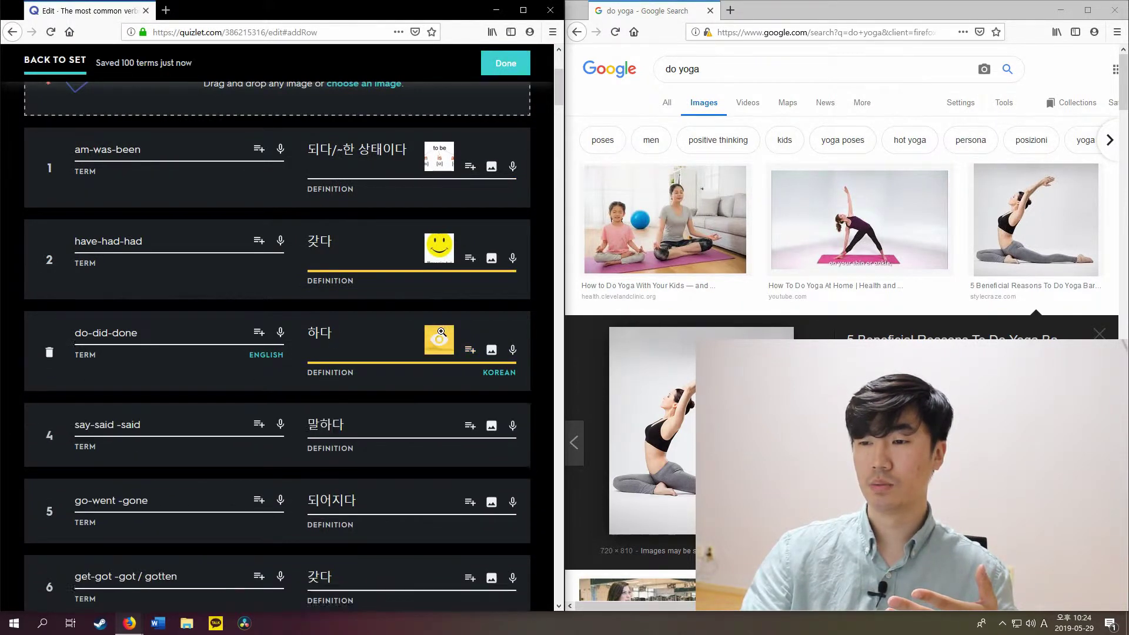
{"action": "left_click", "coordinate": [442, 332]}
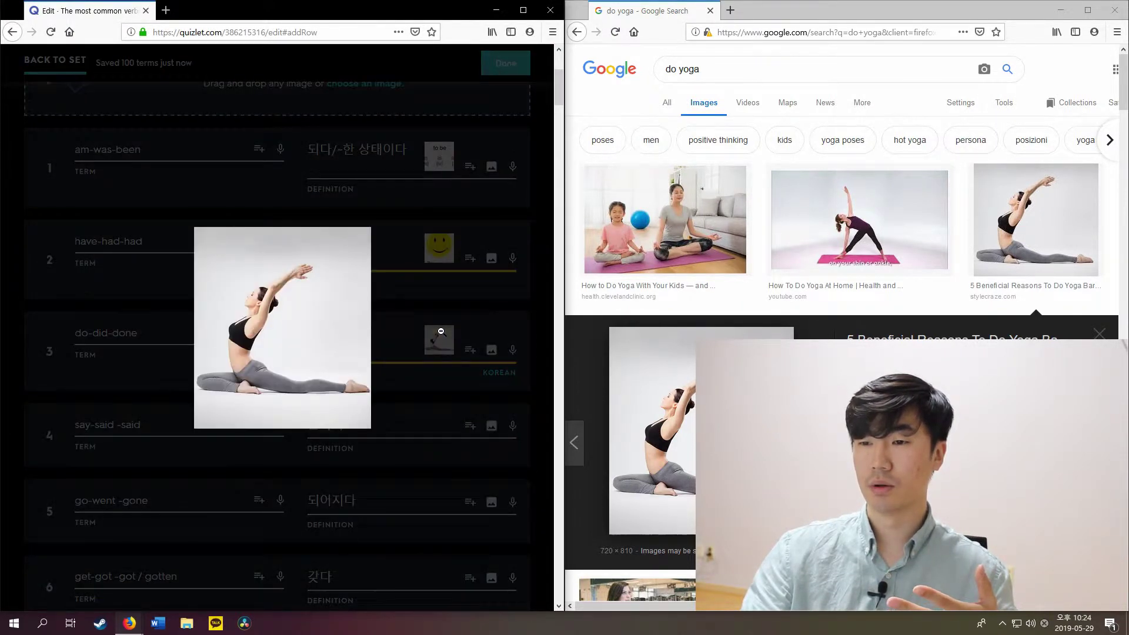
{"action": "left_click", "coordinate": [408, 333]}
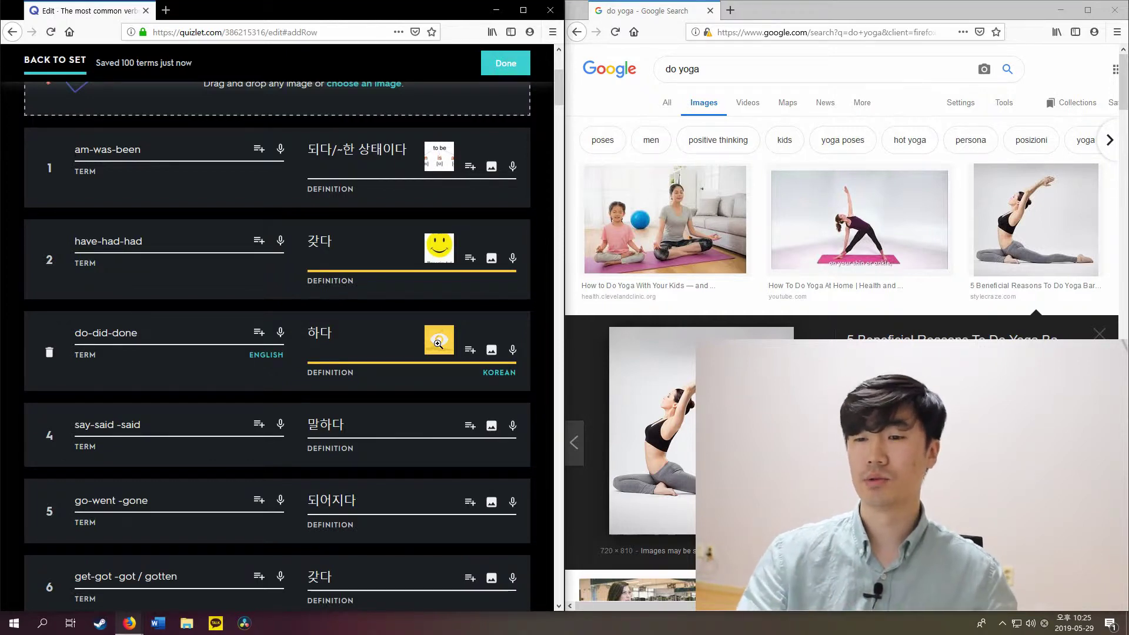
Remove the extra space from the fourth card's term so that it reads "say-said-said"
{"action": "left_click", "coordinate": [134, 425]}
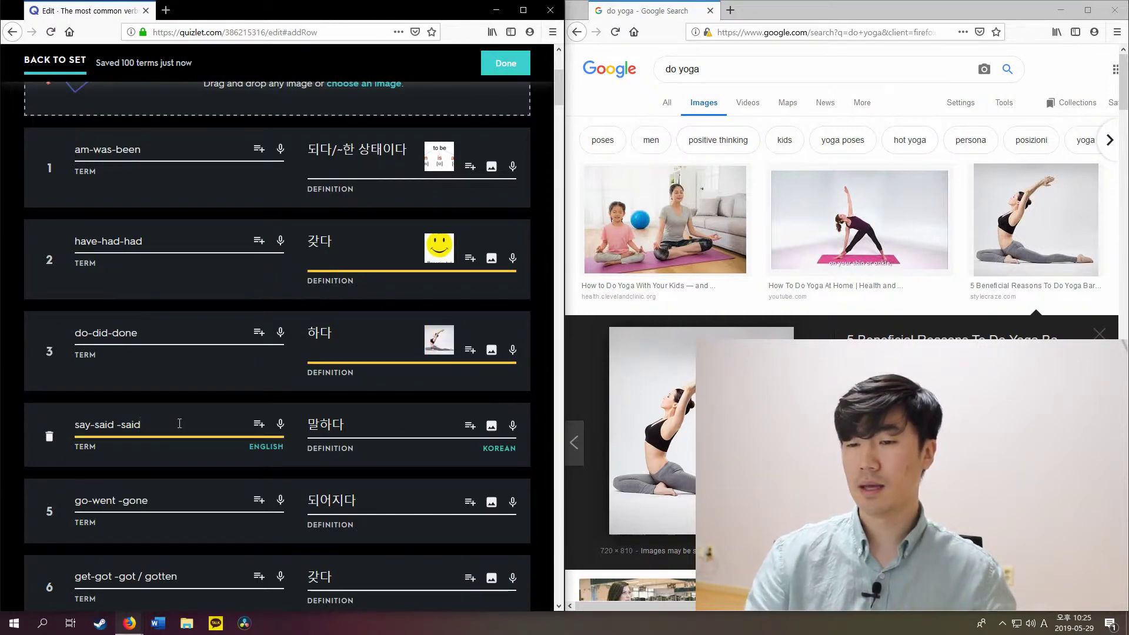
{"action": "key", "text": "Left"}
{"action": "key", "text": "Left"}
{"action": "key", "text": "Left"}
{"action": "key", "text": "Left"}
{"action": "key", "text": "BackSpace"}
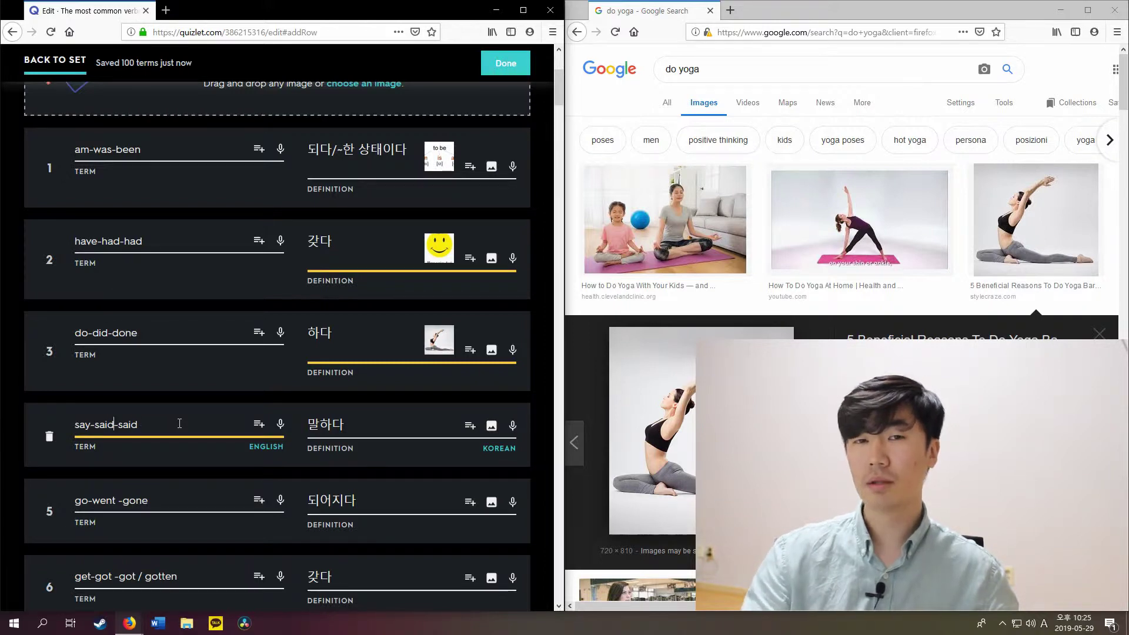
{"action": "left_click", "coordinate": [353, 426]}
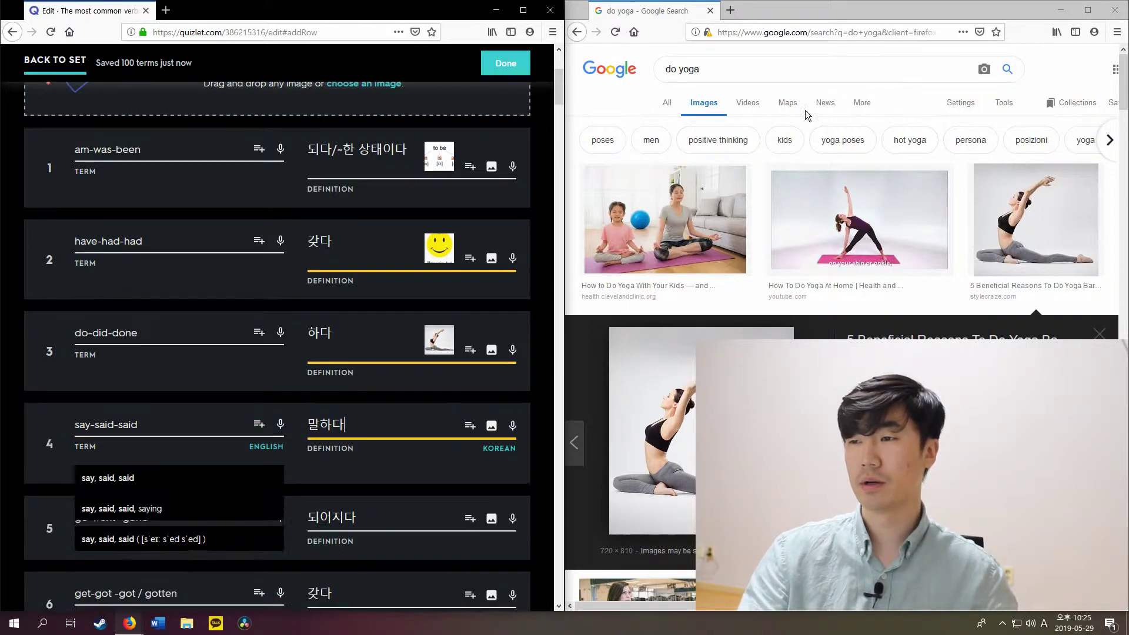
Search Google Images for "say" and open the source page of the picture showing a hand beside a speaking mouth
{"action": "left_click", "coordinate": [810, 29]}
{"action": "type", "text": "say"}
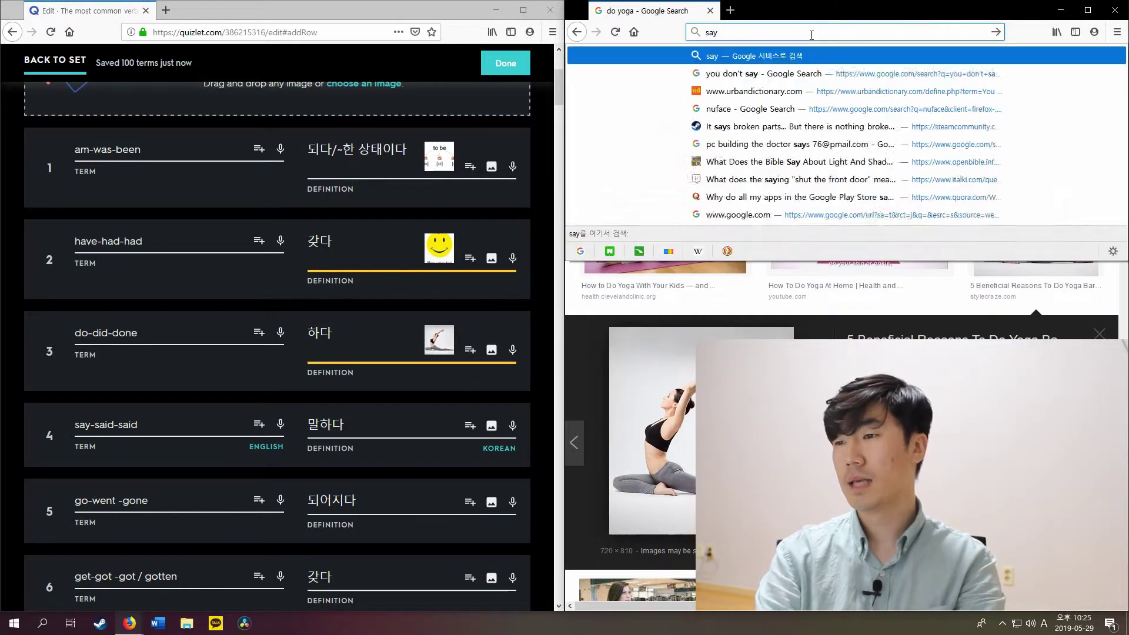
{"action": "key", "text": "Return"}
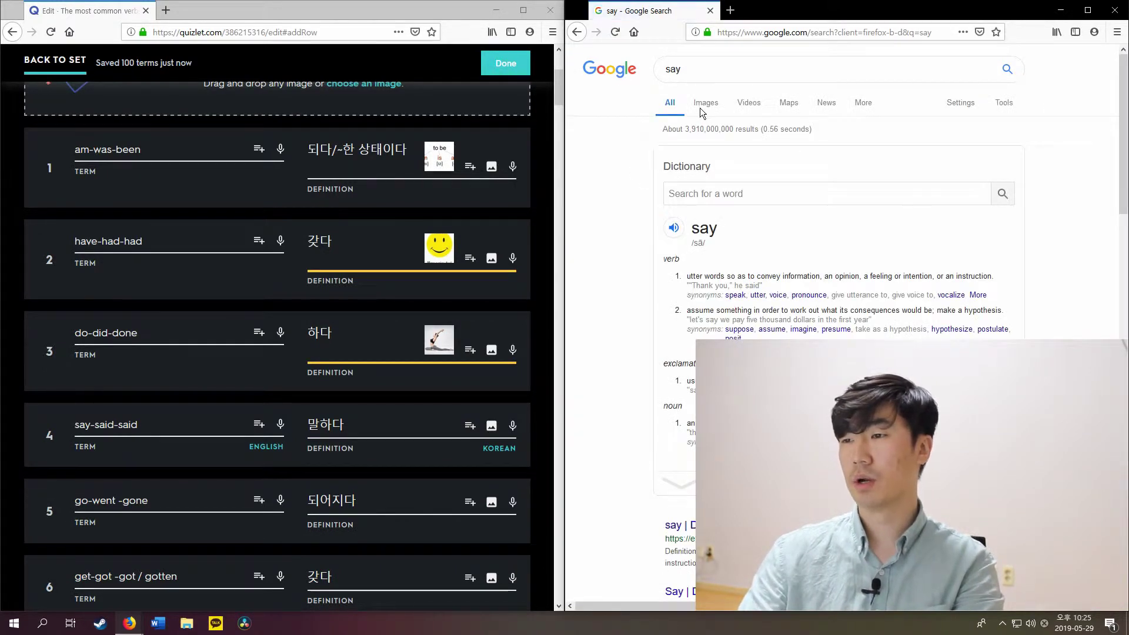
{"action": "left_click", "coordinate": [711, 105]}
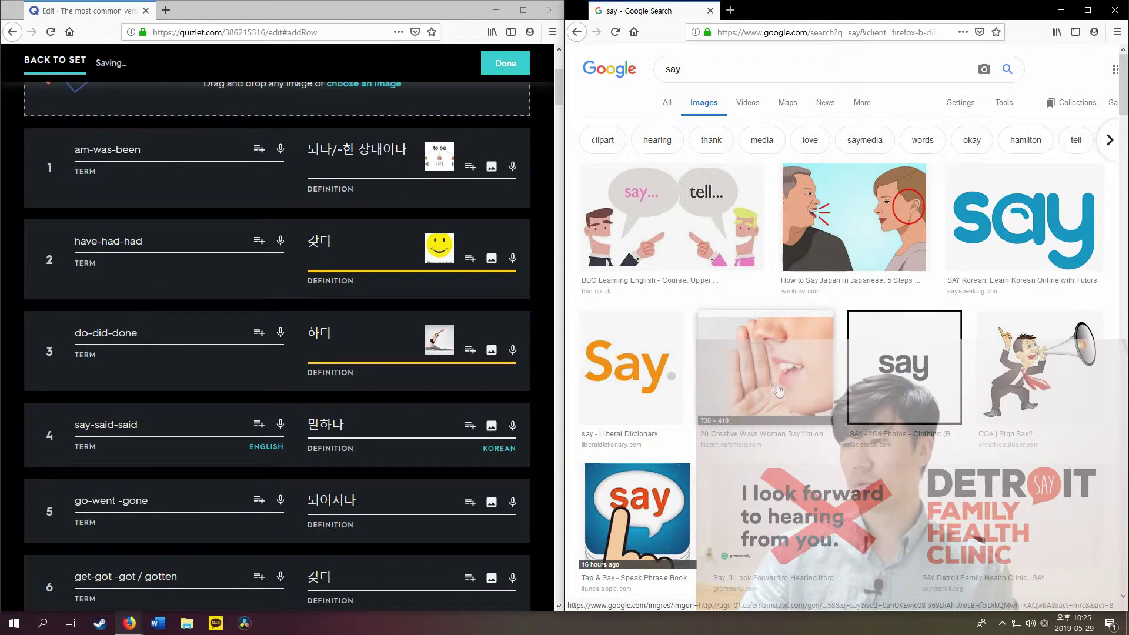
{"action": "left_click", "coordinate": [812, 388]}
{"action": "left_click", "coordinate": [750, 318]}
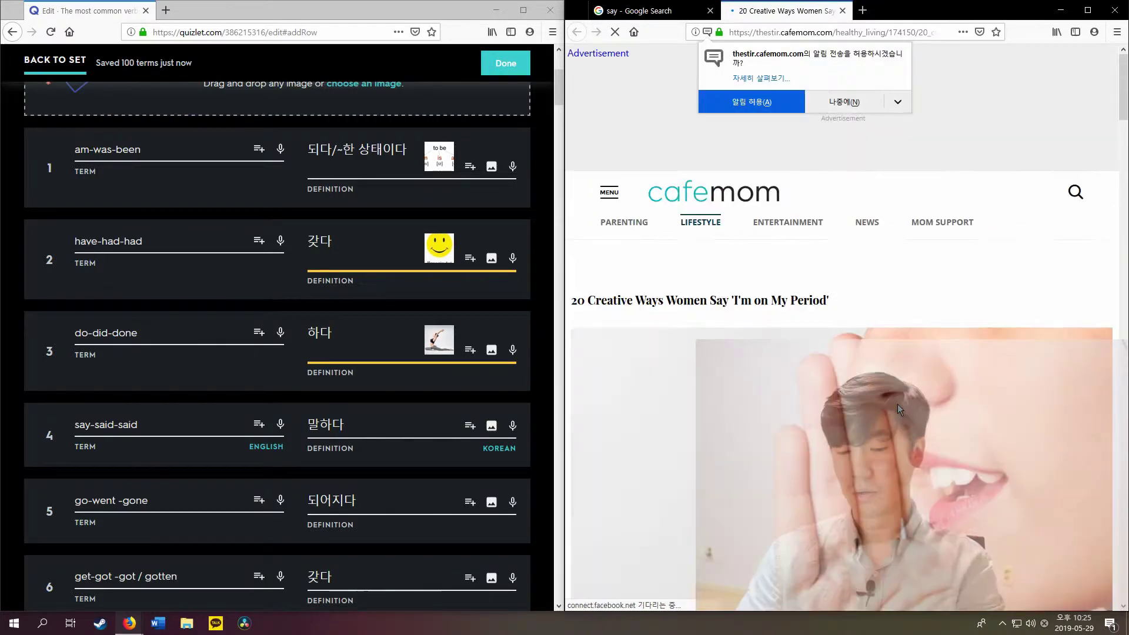
{"action": "key", "text": "super+shift+s"}
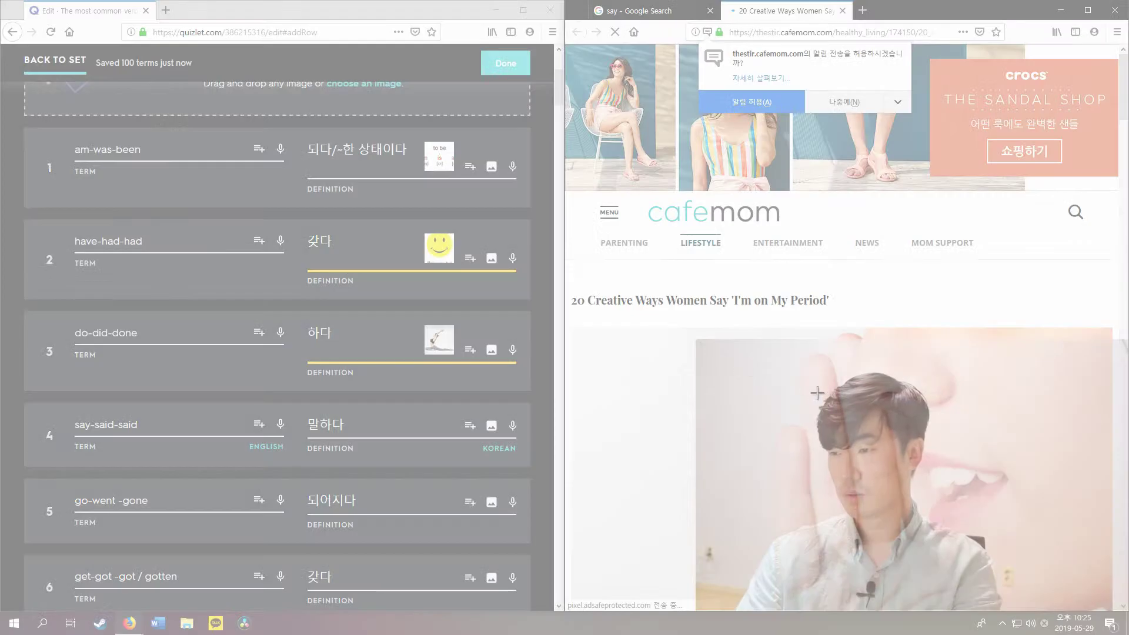
{"action": "key", "text": "Escape"}
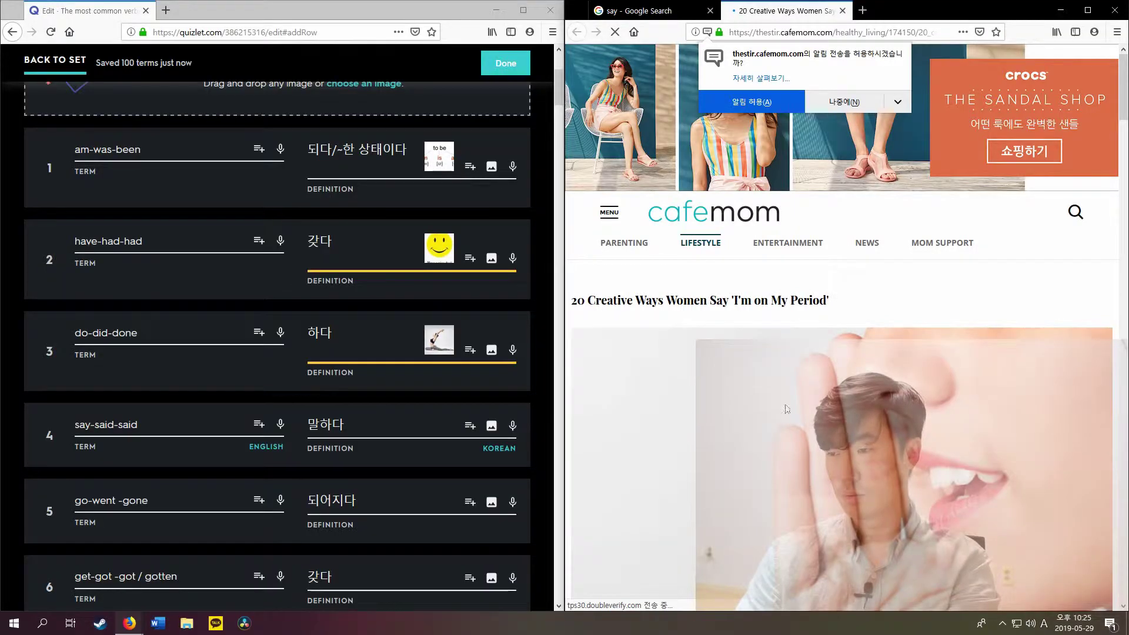
{"action": "key", "text": "ctrl+minus"}
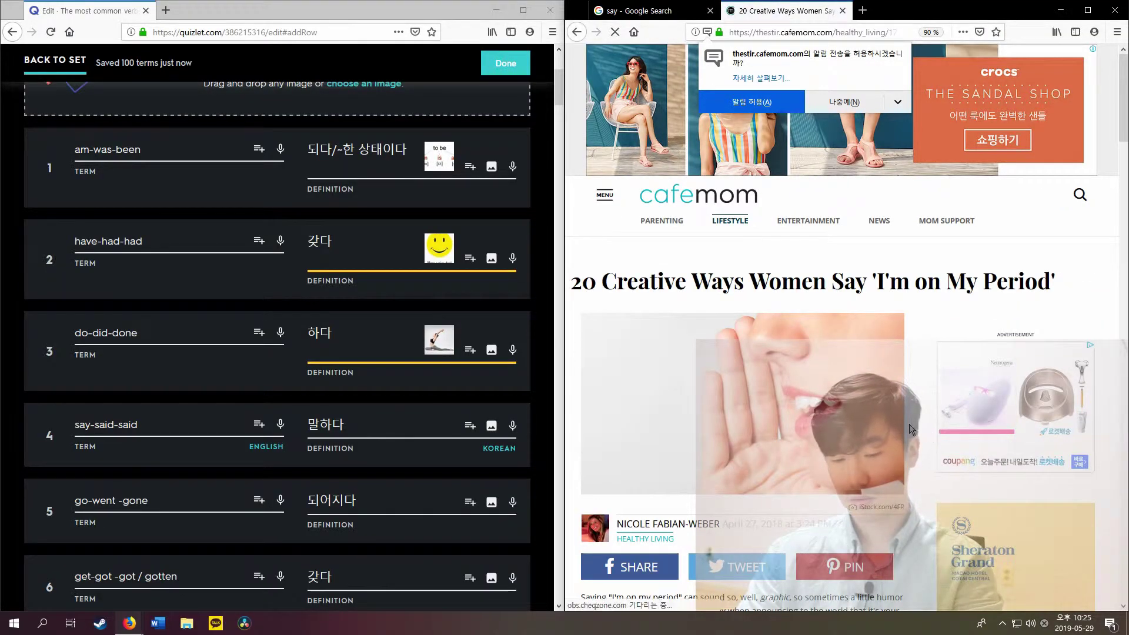
{"action": "key", "text": "super+shift+s"}
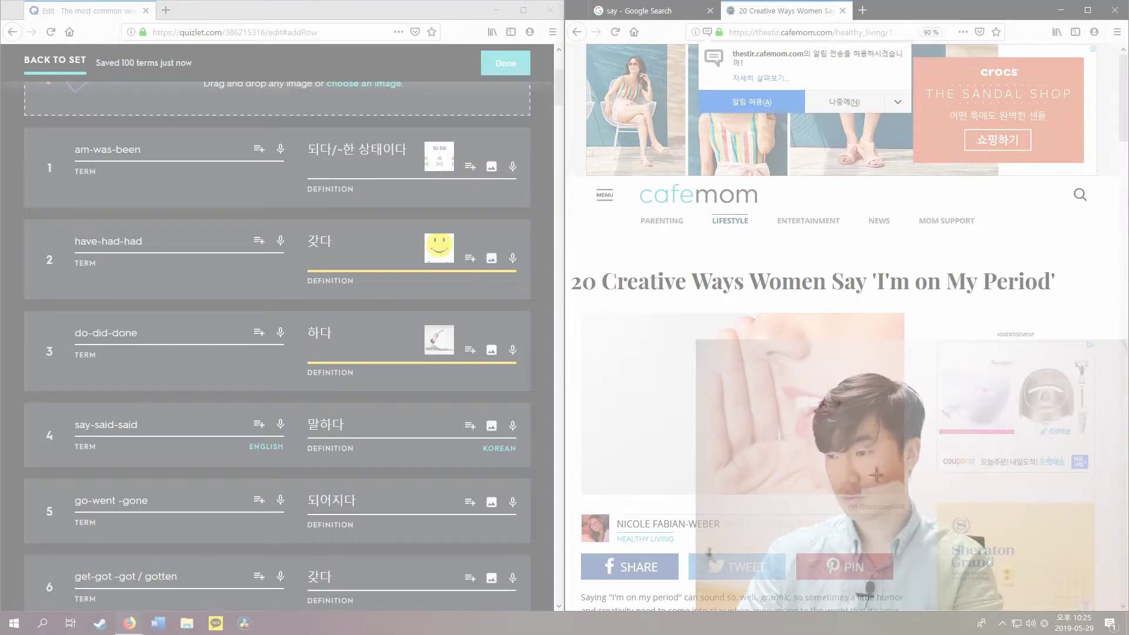
{"action": "left_click_drag", "start_coordinate": [901, 491], "coordinate": [627, 316]}
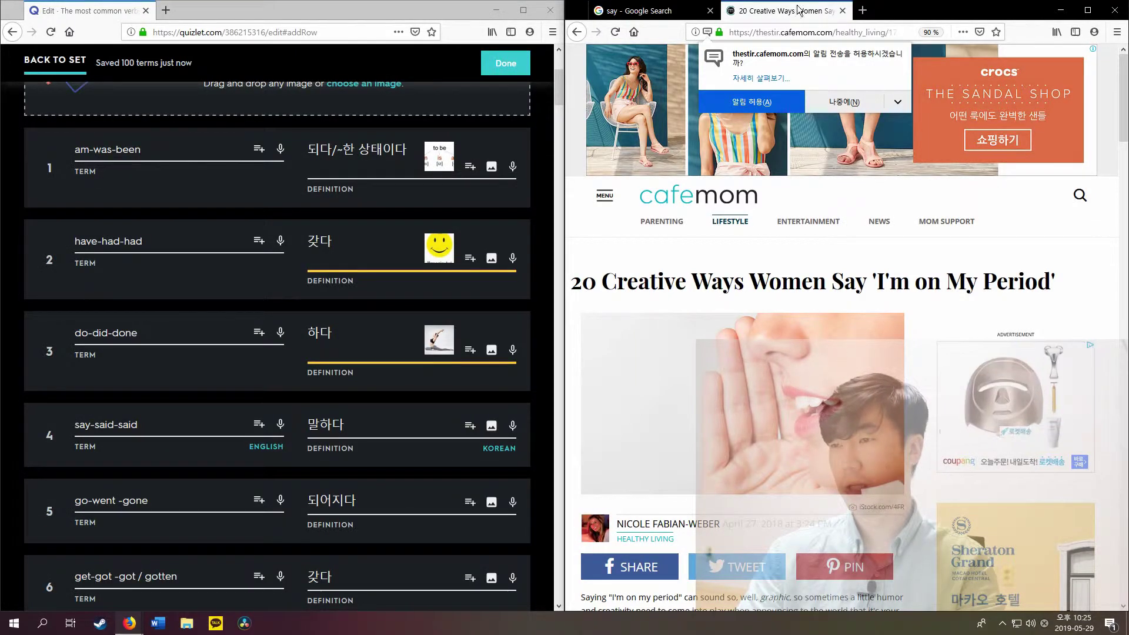
Search Google Images for "say" again and capture the enlarged preview of the drawing of a man speaking to a woman
{"action": "left_click", "coordinate": [842, 29]}
{"action": "type", "text": "say"}
{"action": "key", "text": "Return"}
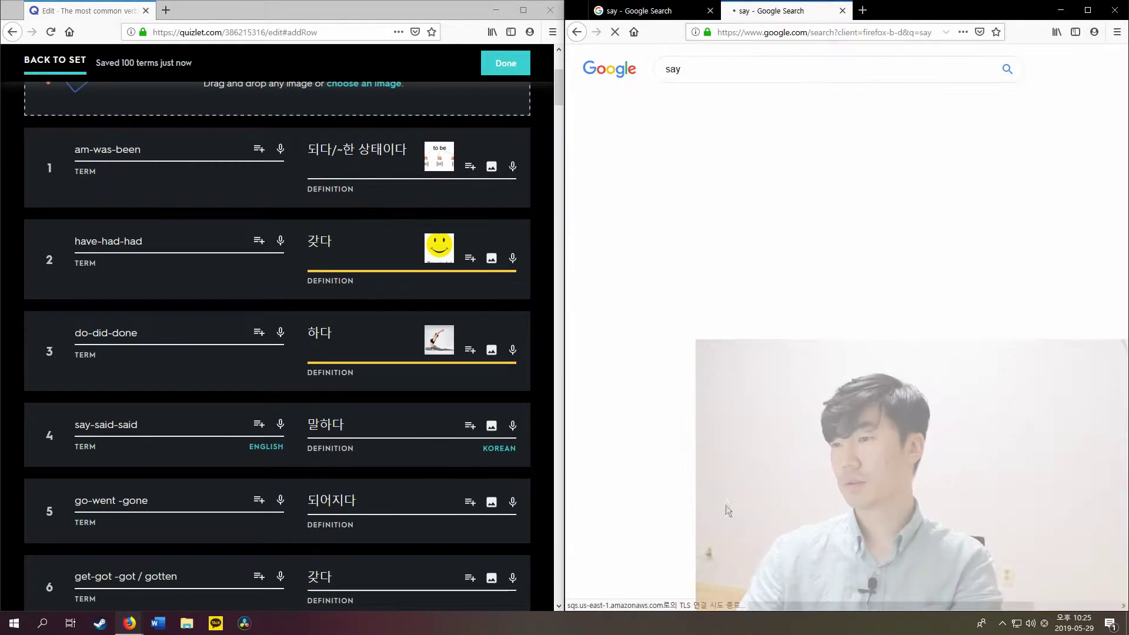
{"action": "left_click", "coordinate": [705, 102]}
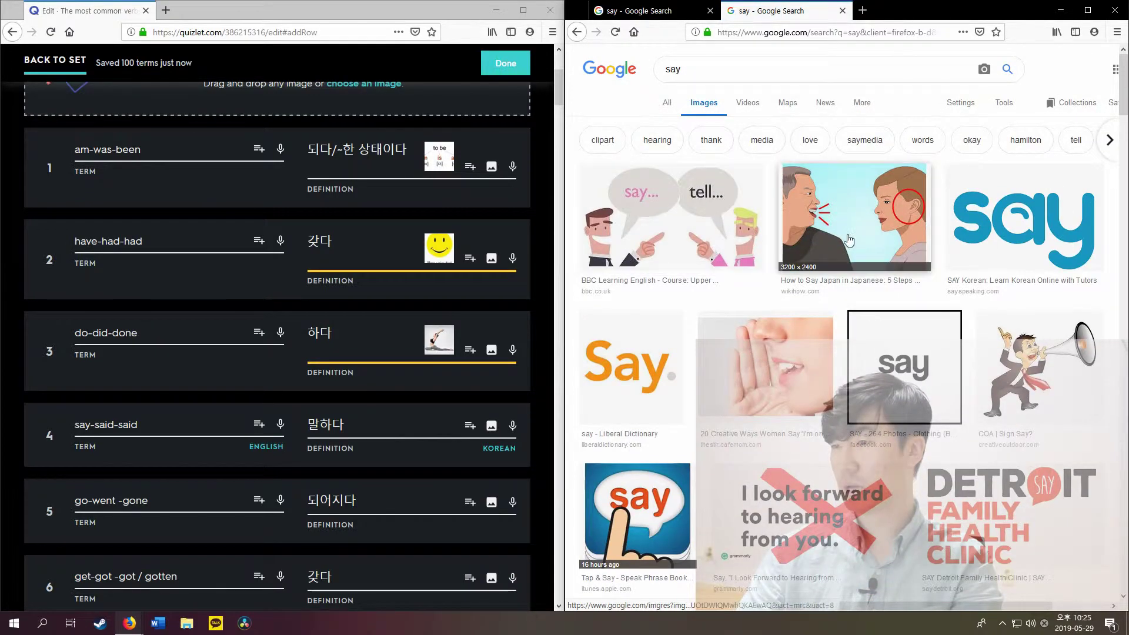
{"action": "left_click", "coordinate": [792, 268]}
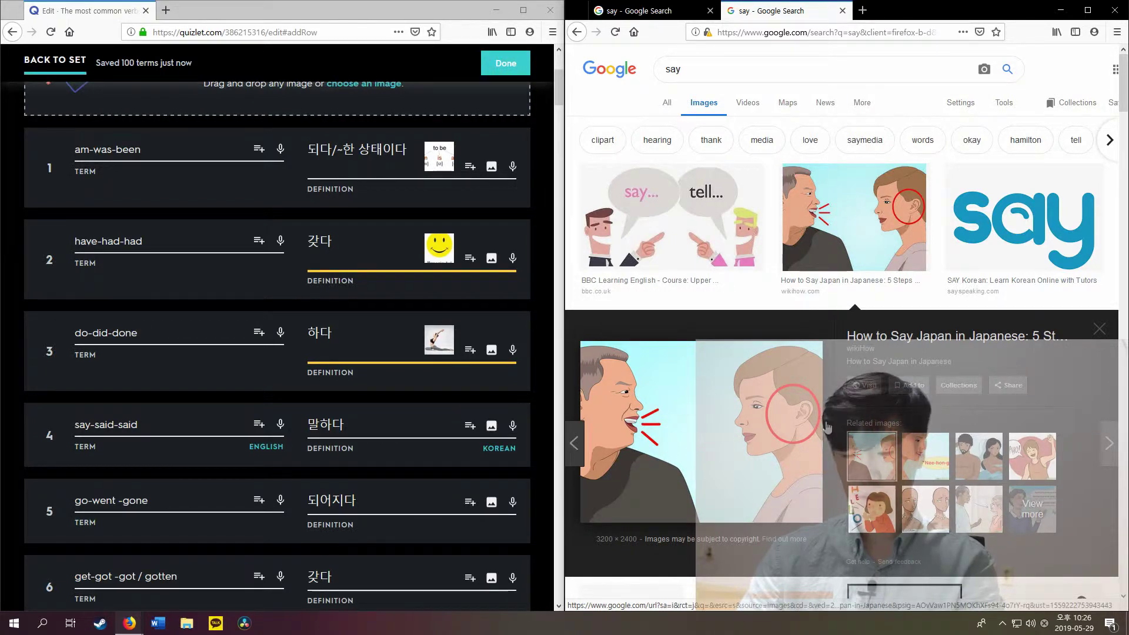
{"action": "key", "text": "super+shift+s"}
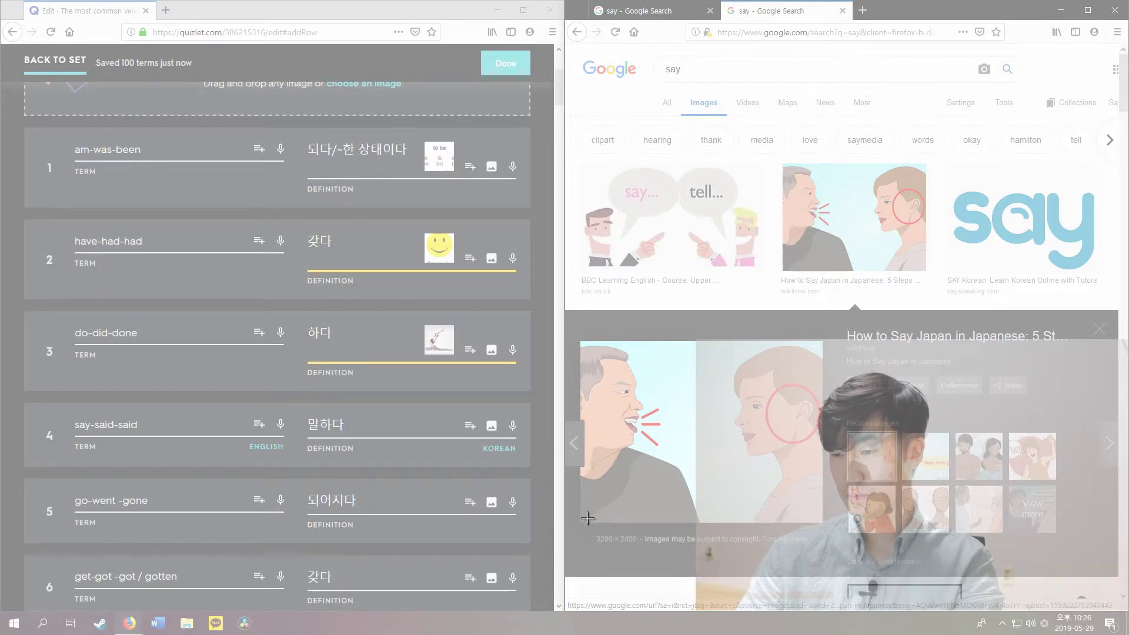
{"action": "left_click_drag", "start_coordinate": [587, 518], "coordinate": [820, 343]}
Paste the captured picture into a new Paint image and shrink the canvas to about 396 × 298 px to fit it
{"action": "left_click", "coordinate": [42, 623]}
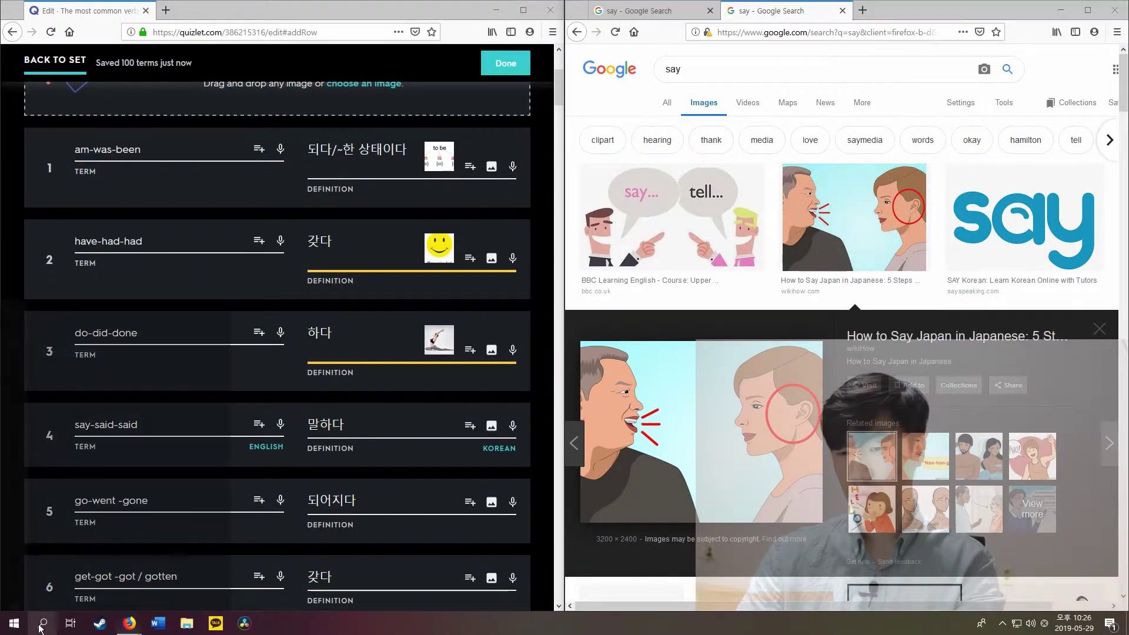
{"action": "type", "text": "그림판"}
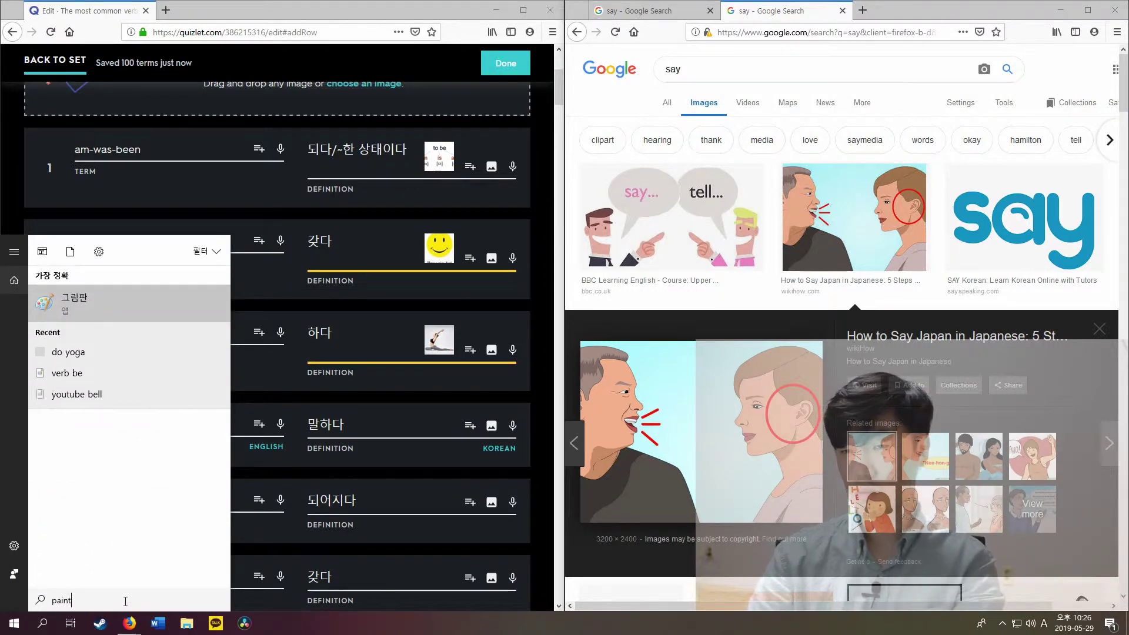
{"action": "key", "text": "Return"}
{"action": "key", "text": "ctrl+v"}
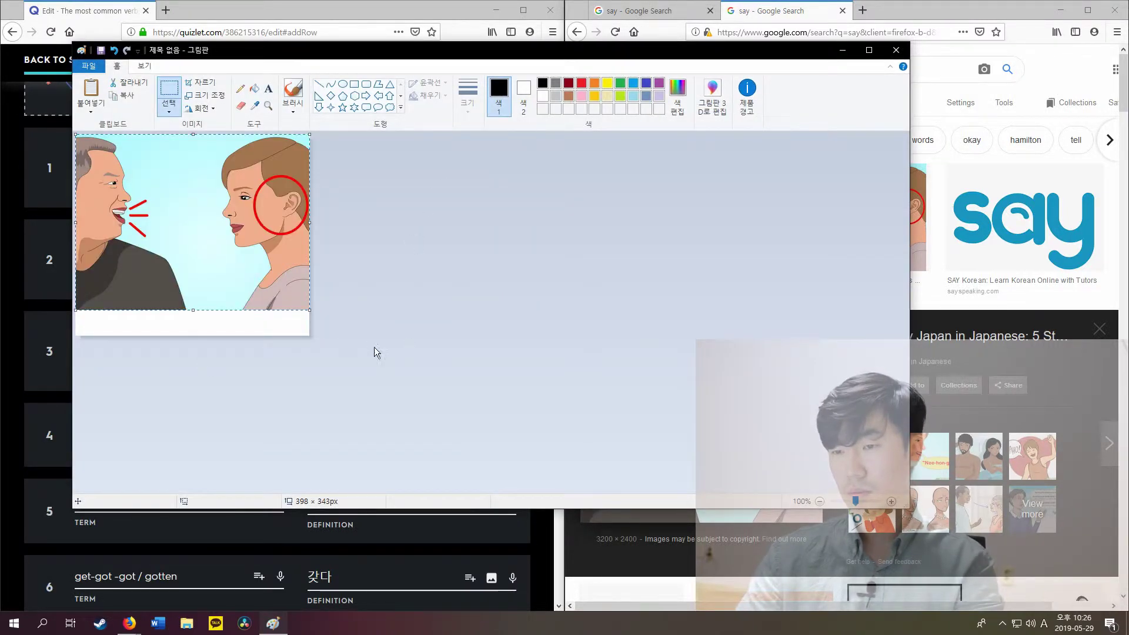
{"action": "left_click_drag", "start_coordinate": [311, 336], "coordinate": [307, 308]}
Save the picture as a PNG named "say" in the 새수업 folder and close Paint
{"action": "left_click", "coordinate": [88, 66]}
{"action": "left_click", "coordinate": [411, 361]}
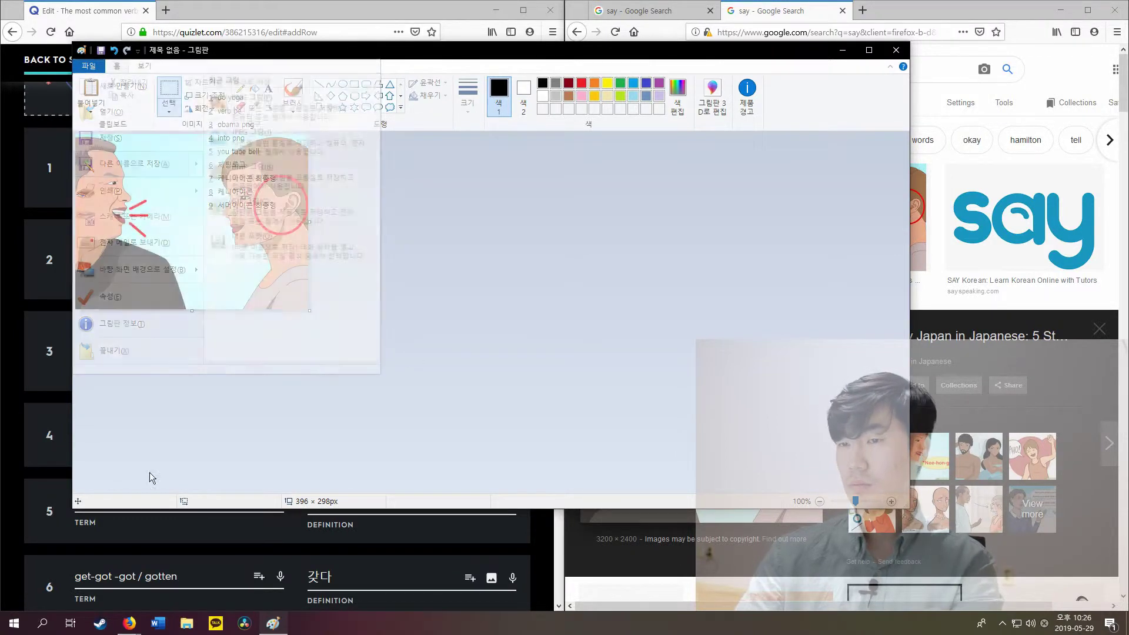
{"action": "type", "text": "say"}
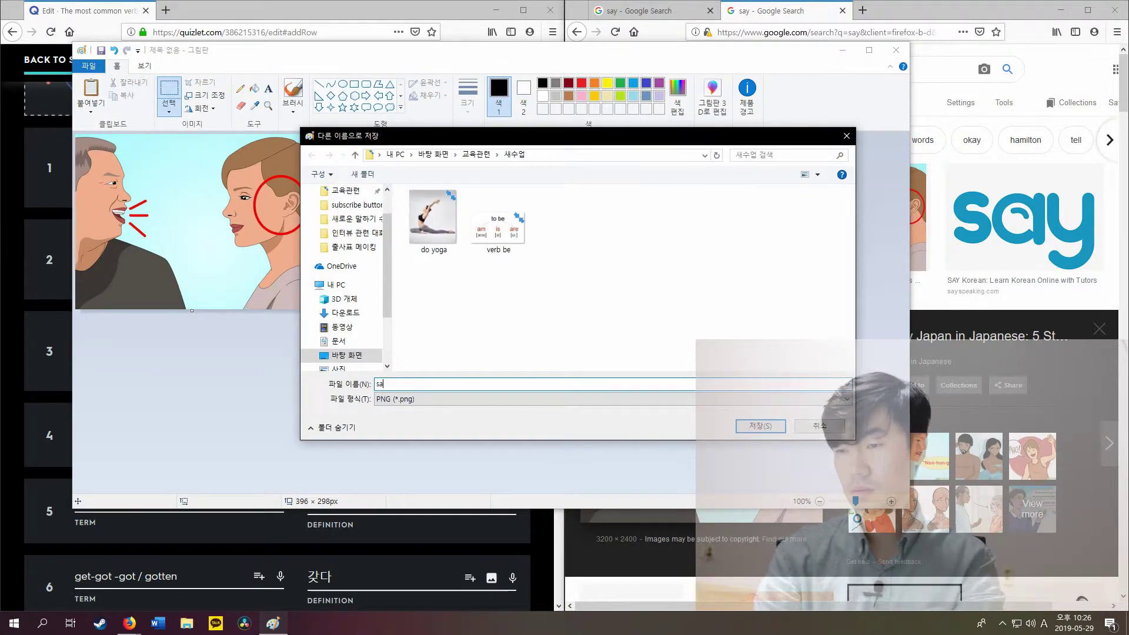
{"action": "key", "text": "Return"}
{"action": "left_click", "coordinate": [896, 50]}
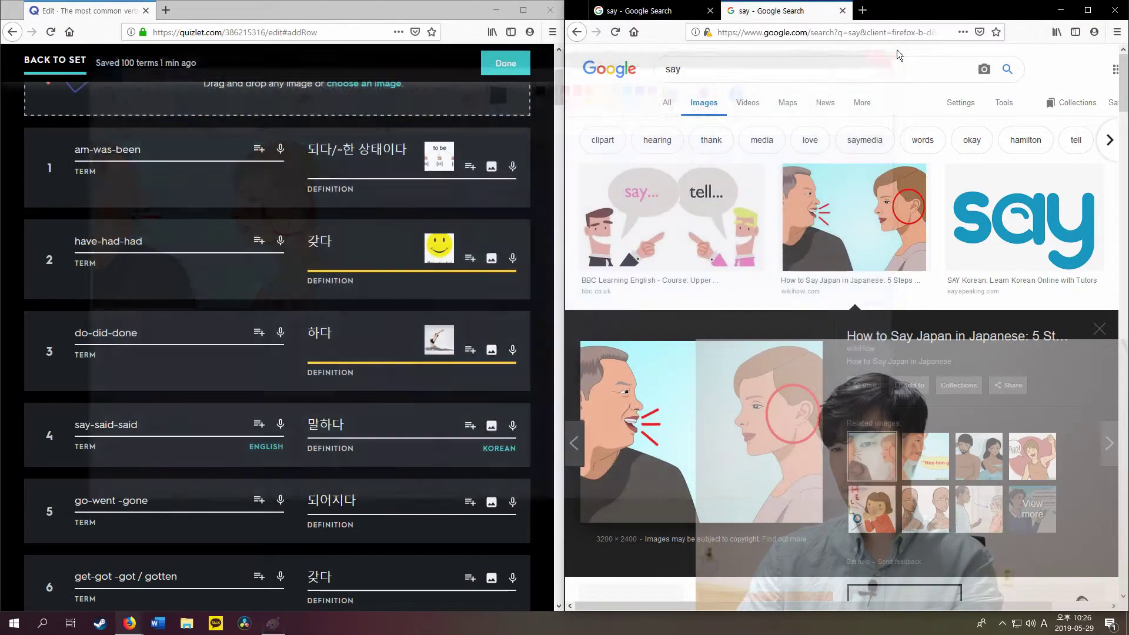
Upload the saved "say" picture to the "say-said-said" card and enlarge it briefly to check it
{"action": "left_click", "coordinate": [491, 425]}
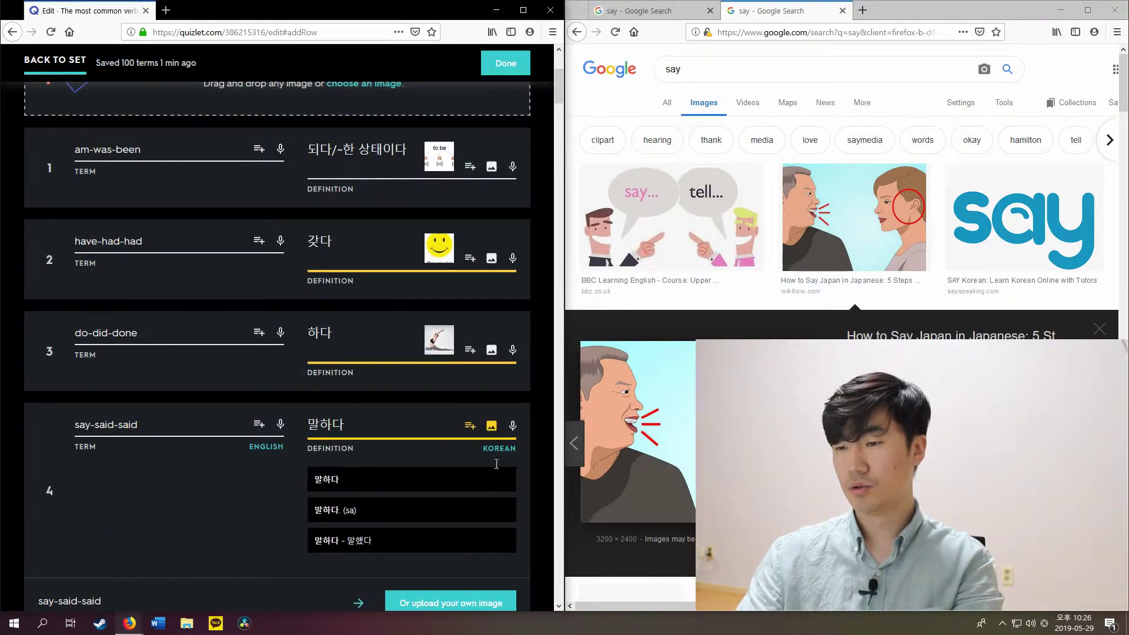
{"action": "left_click", "coordinate": [450, 602]}
{"action": "double_click", "coordinate": [238, 106]}
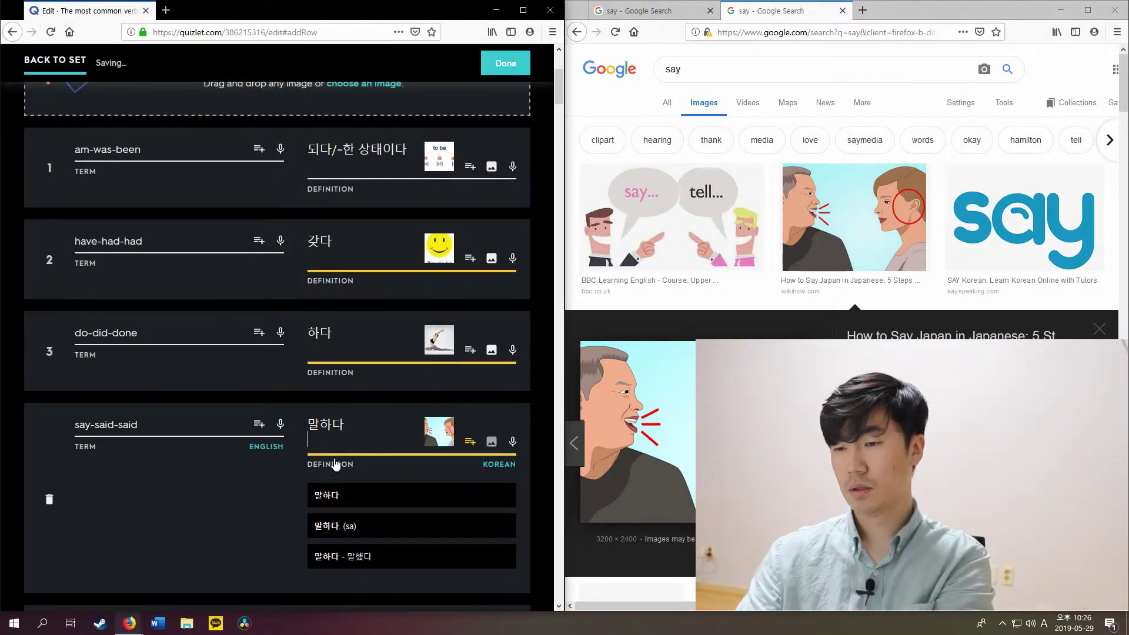
{"action": "left_click", "coordinate": [439, 431]}
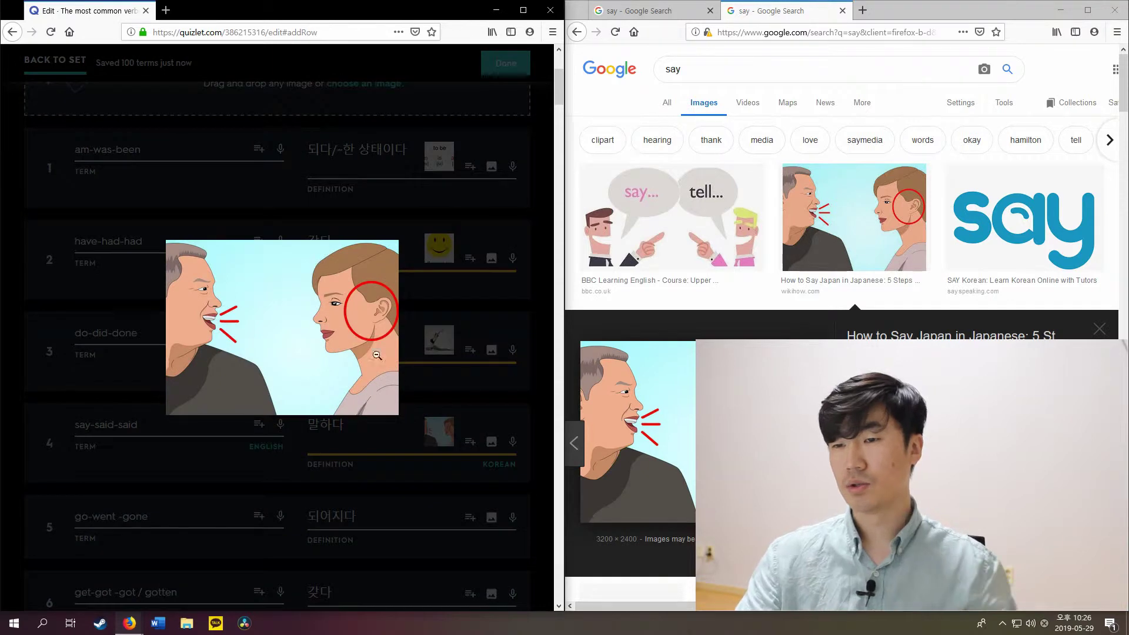
{"action": "left_click", "coordinate": [69, 408]}
{"action": "left_click", "coordinate": [371, 424]}
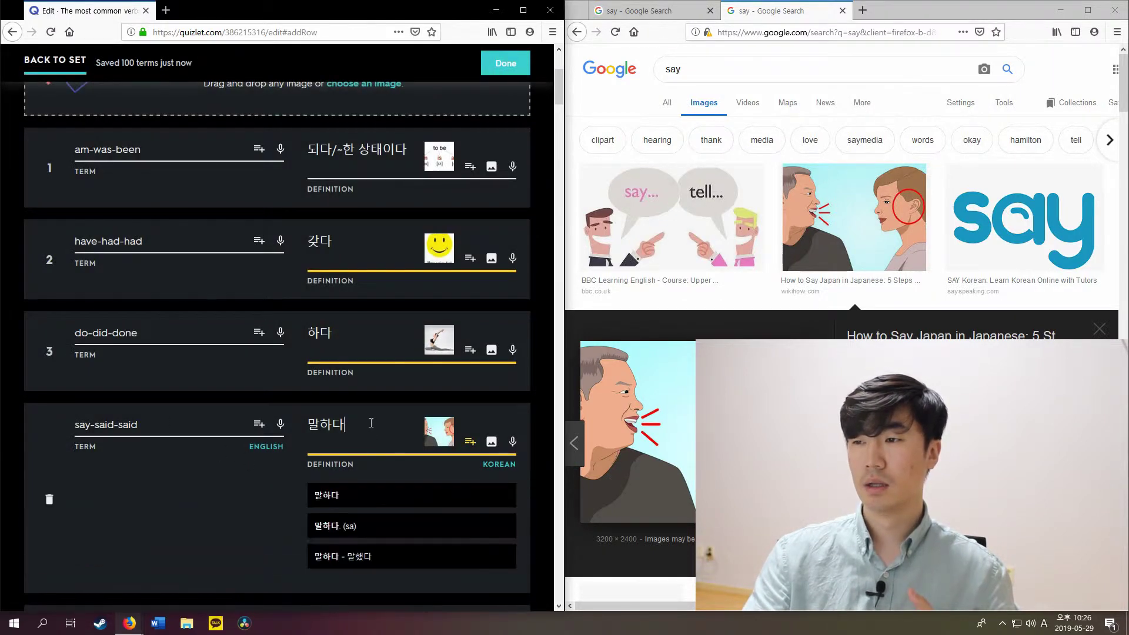
Open YouTube in a new browser tab and search for "action verb"
{"action": "left_click", "coordinate": [782, 18]}
{"action": "left_click", "coordinate": [863, 10]}
{"action": "left_click", "coordinate": [659, 200]}
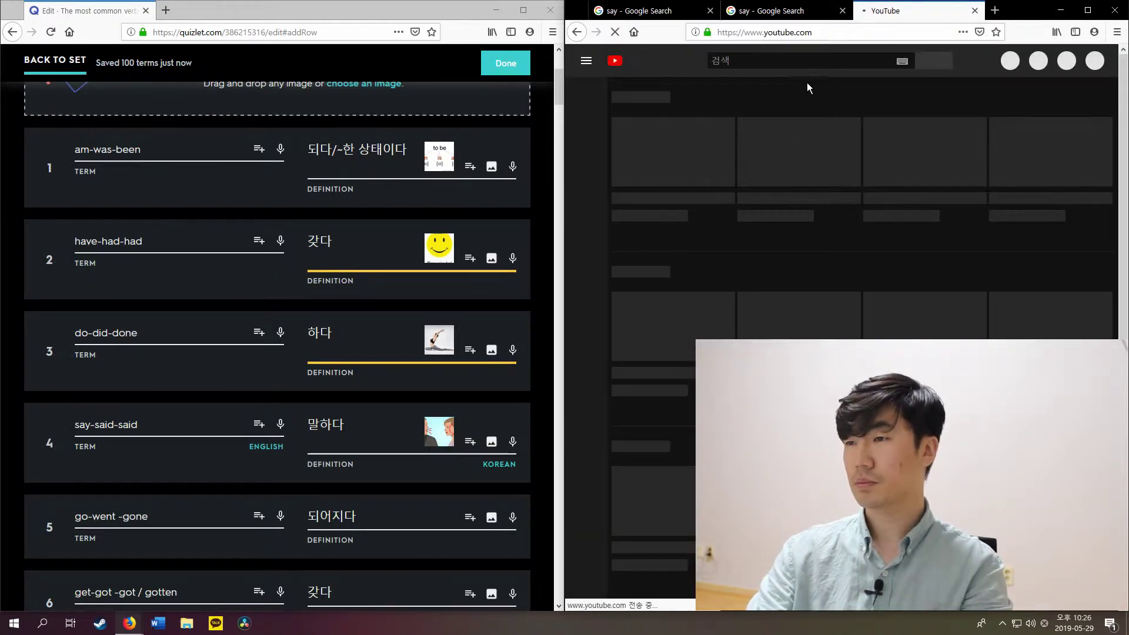
{"action": "left_click", "coordinate": [812, 61]}
{"action": "type", "text": "action verb"}
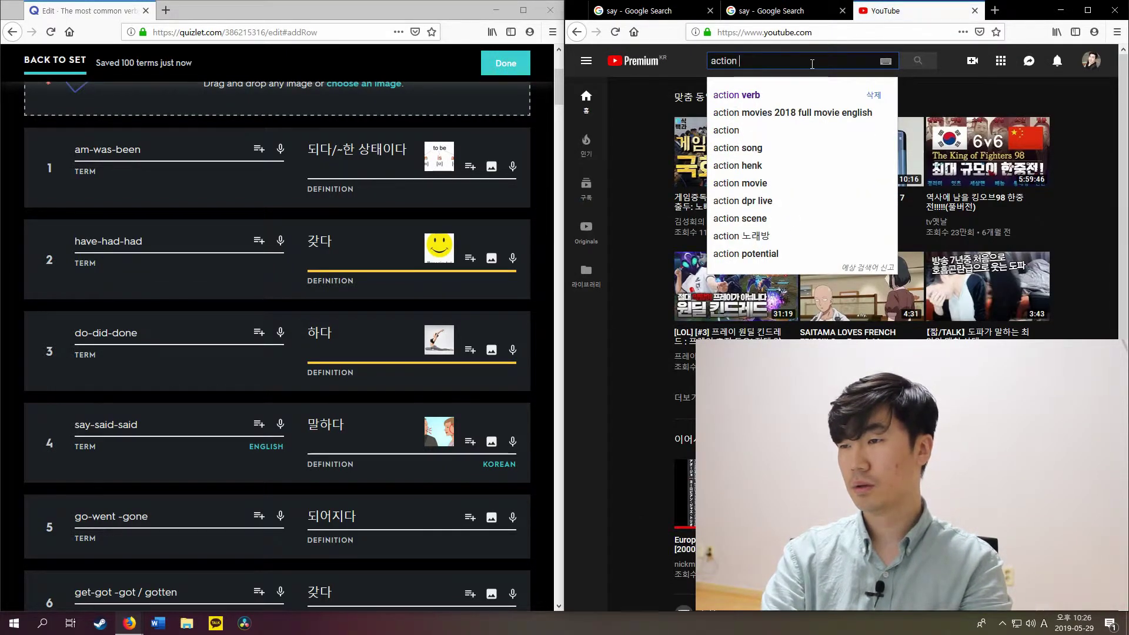
{"action": "key", "text": "Return"}
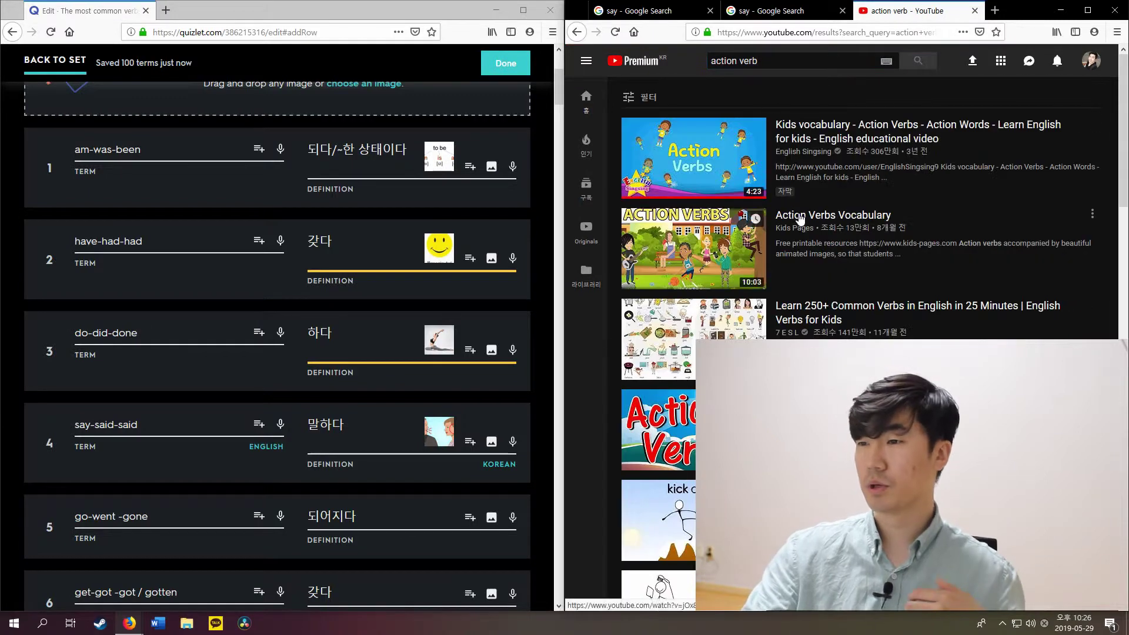
Play the first "Kids vocabulary - Action Verbs" video, rewind it to its beginning and return to the search results
{"action": "left_click", "coordinate": [698, 171]}
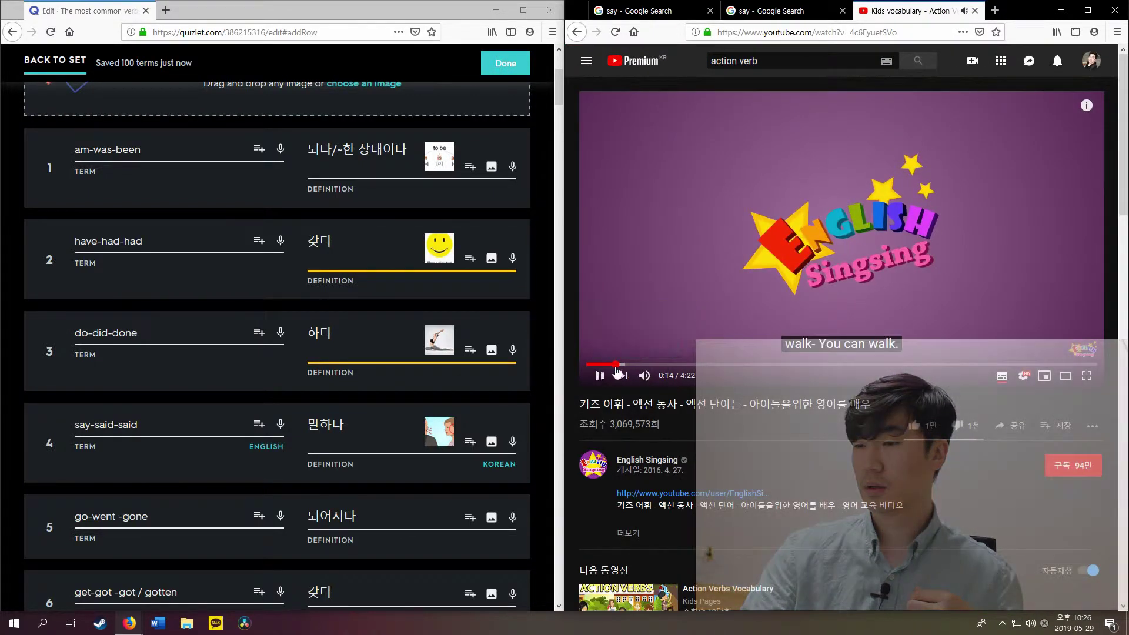
{"action": "left_click_drag", "start_coordinate": [627, 364], "coordinate": [592, 389]}
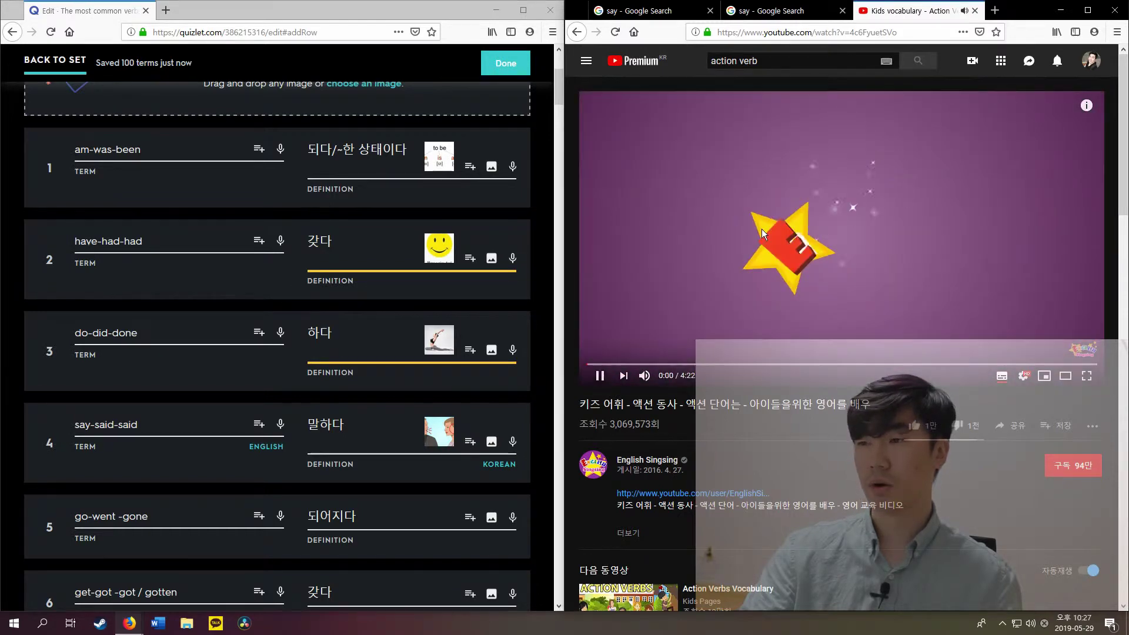
{"action": "key", "text": "alt+Left"}
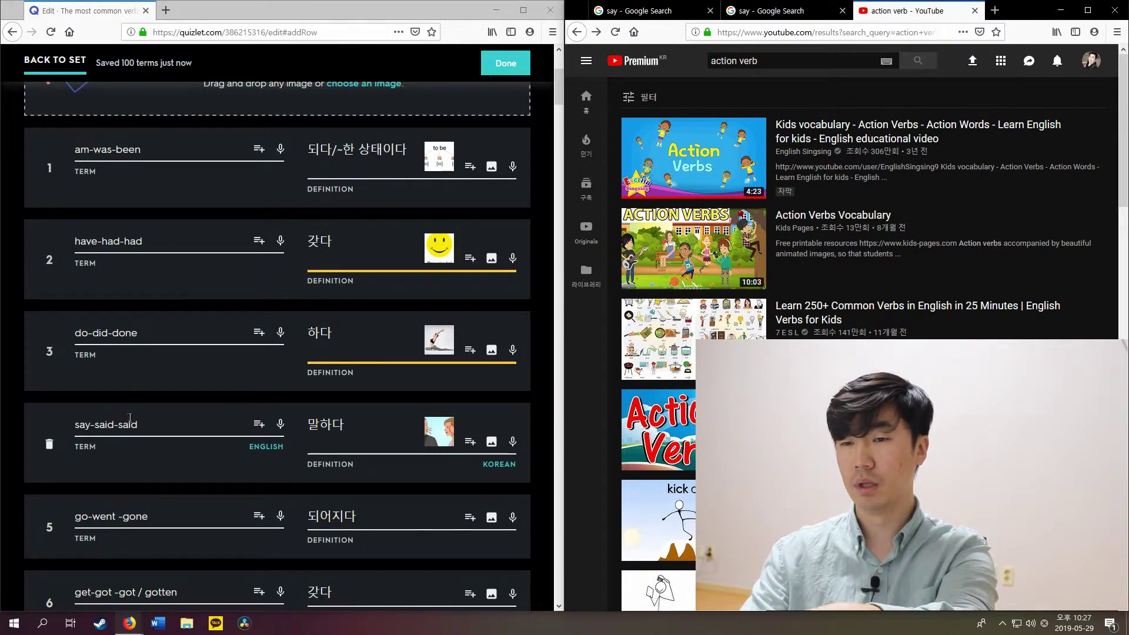
Remove the extra space from the fifth card's term in the Quizlet set so that it reads "go-went-gone"
{"action": "mouse_move", "coordinate": [170, 497]}
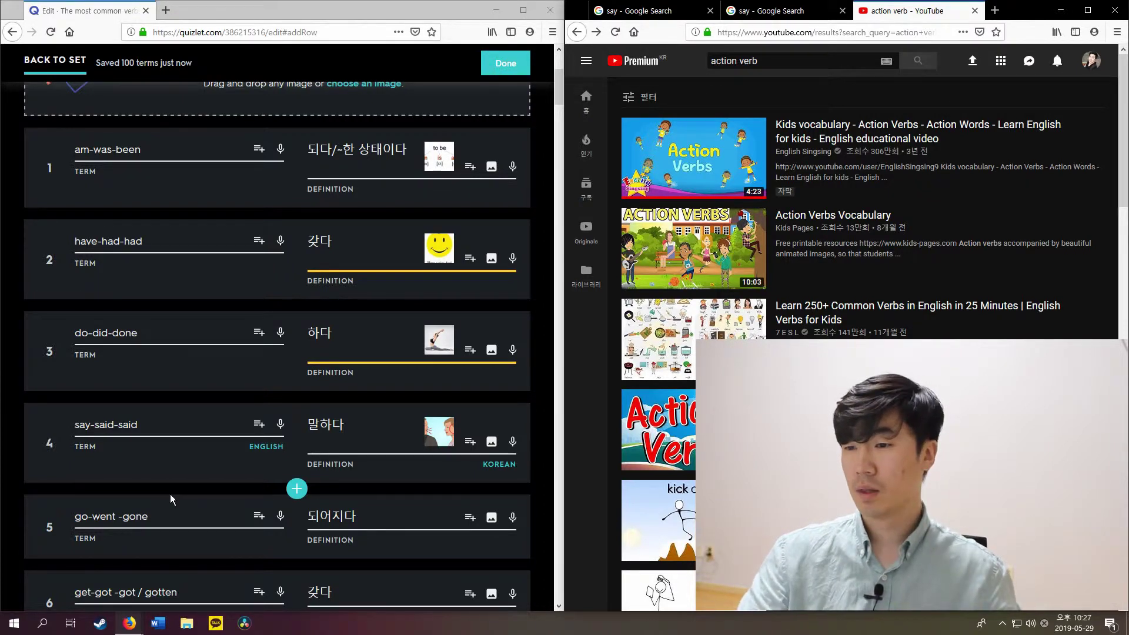
{"action": "scroll", "coordinate": [177, 559], "scroll_direction": "down", "scroll_amount": 3}
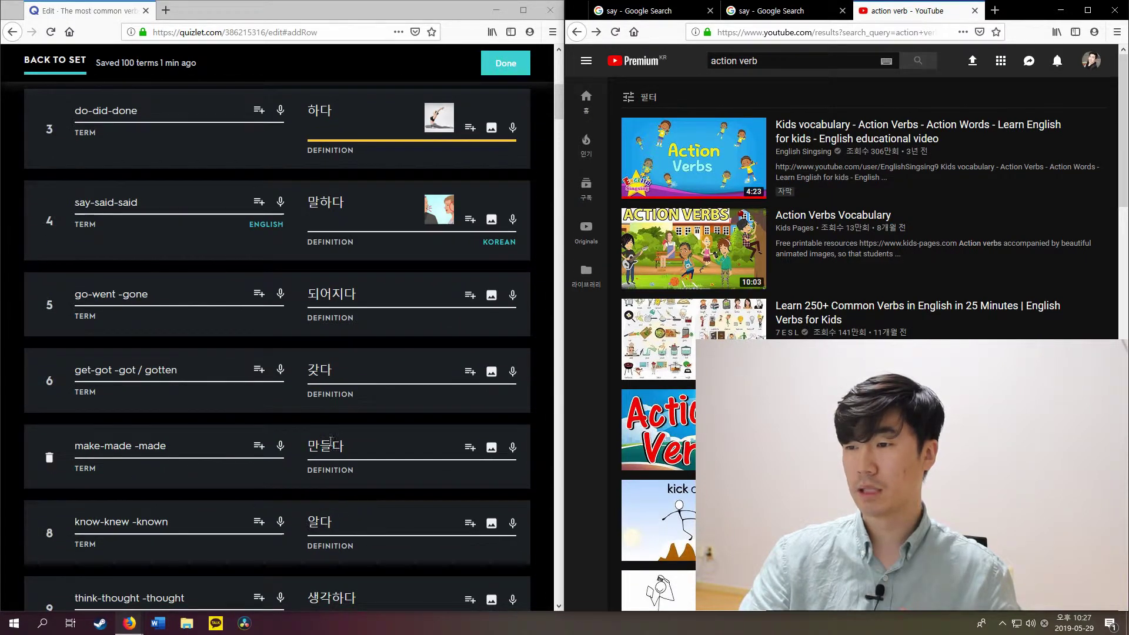
{"action": "left_click", "coordinate": [397, 292]}
{"action": "left_click", "coordinate": [145, 296]}
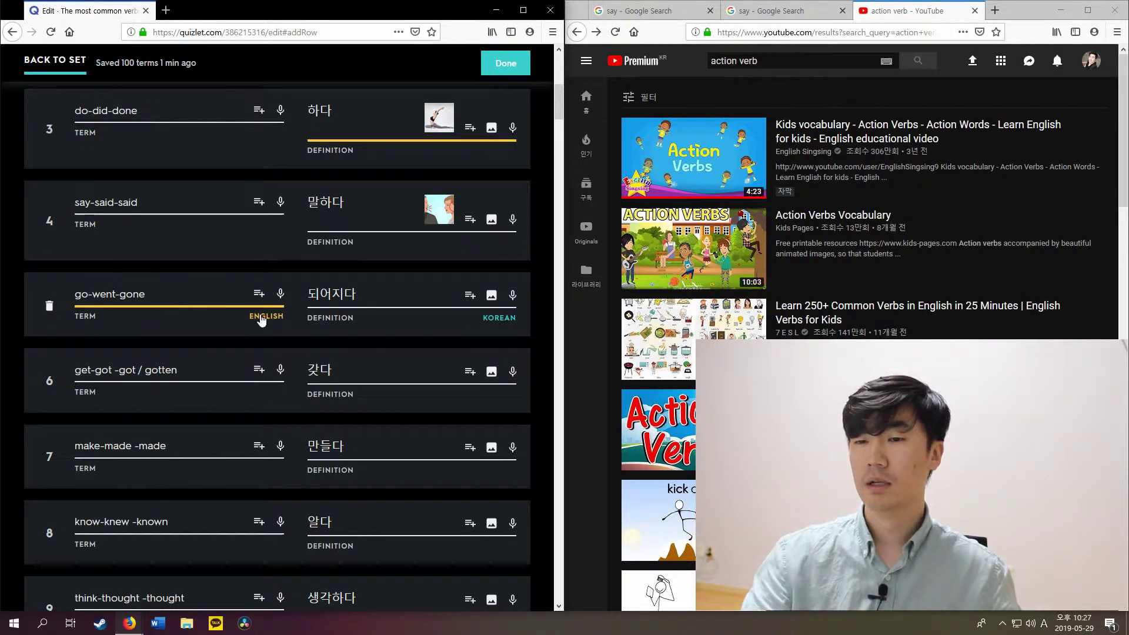
{"action": "left_click", "coordinate": [391, 294]}
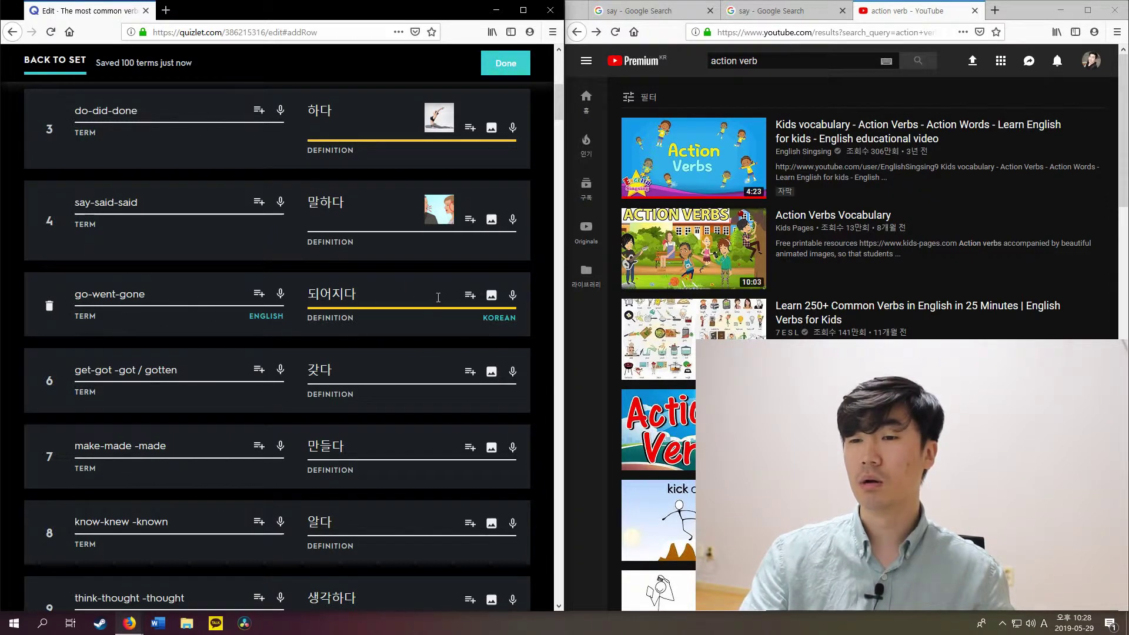
Return to the beginning of the set editor and finish editing to open the set's study page
{"action": "left_click_drag", "start_coordinate": [559, 106], "coordinate": [573, 68]}
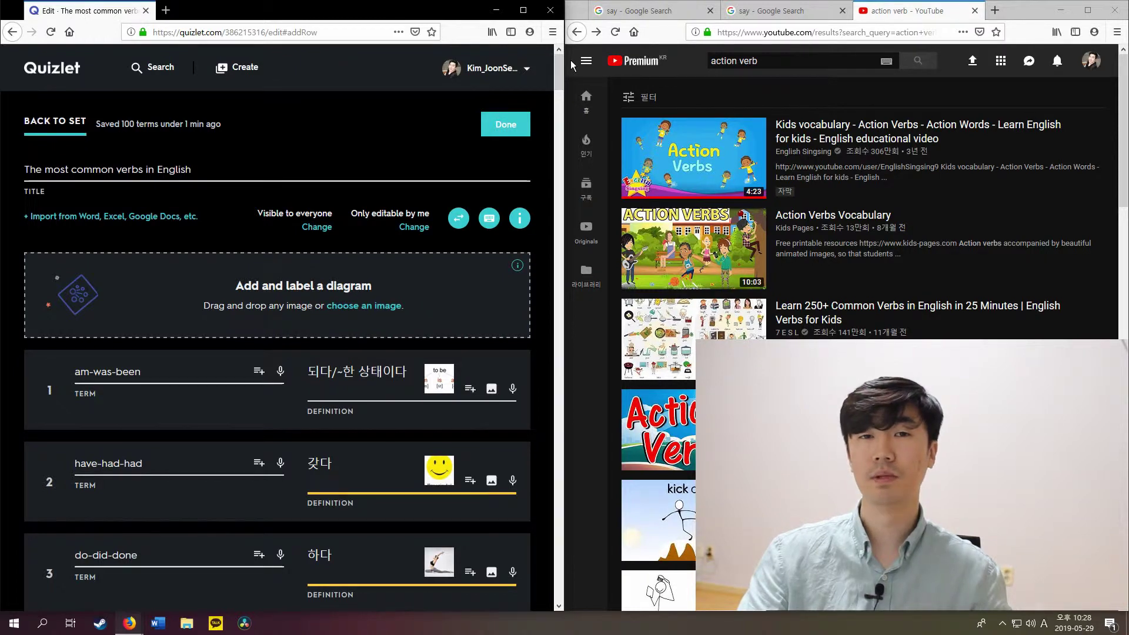
{"action": "scroll", "coordinate": [290, 321], "scroll_direction": "down", "scroll_amount": 1}
{"action": "scroll", "coordinate": [412, 224], "scroll_direction": "up", "scroll_amount": 1}
{"action": "left_click", "coordinate": [505, 124]}
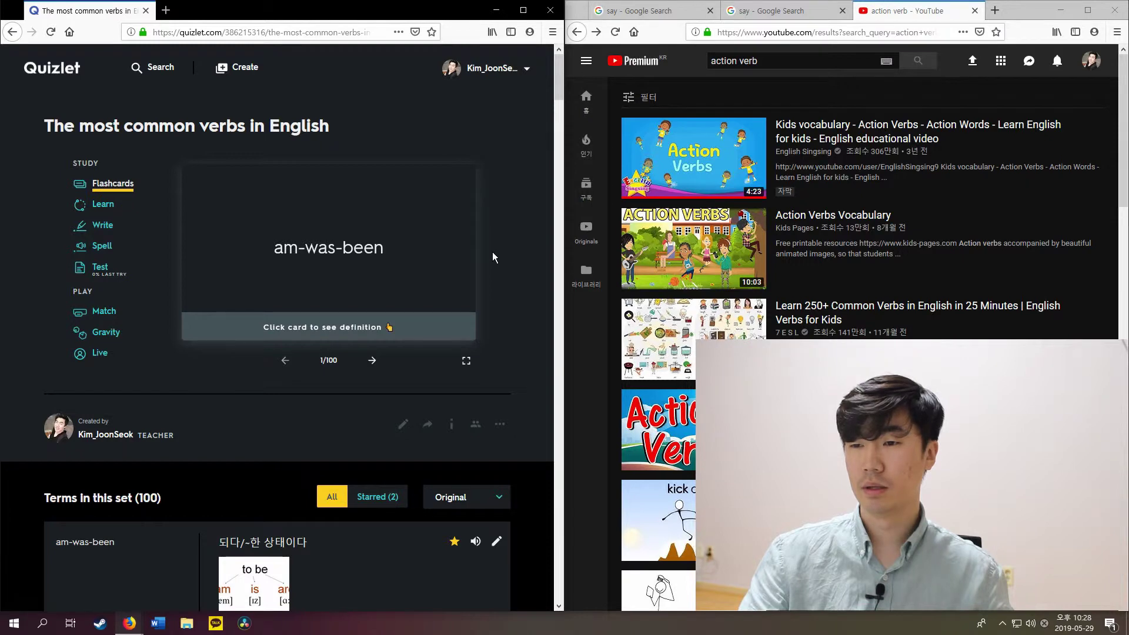
Start the Learn study mode for the set in a maximized browser window and continue to the next question
{"action": "left_click", "coordinate": [106, 206]}
{"action": "left_click_drag", "start_coordinate": [355, 13], "coordinate": [766, 0]}
{"action": "left_click", "coordinate": [641, 444]}
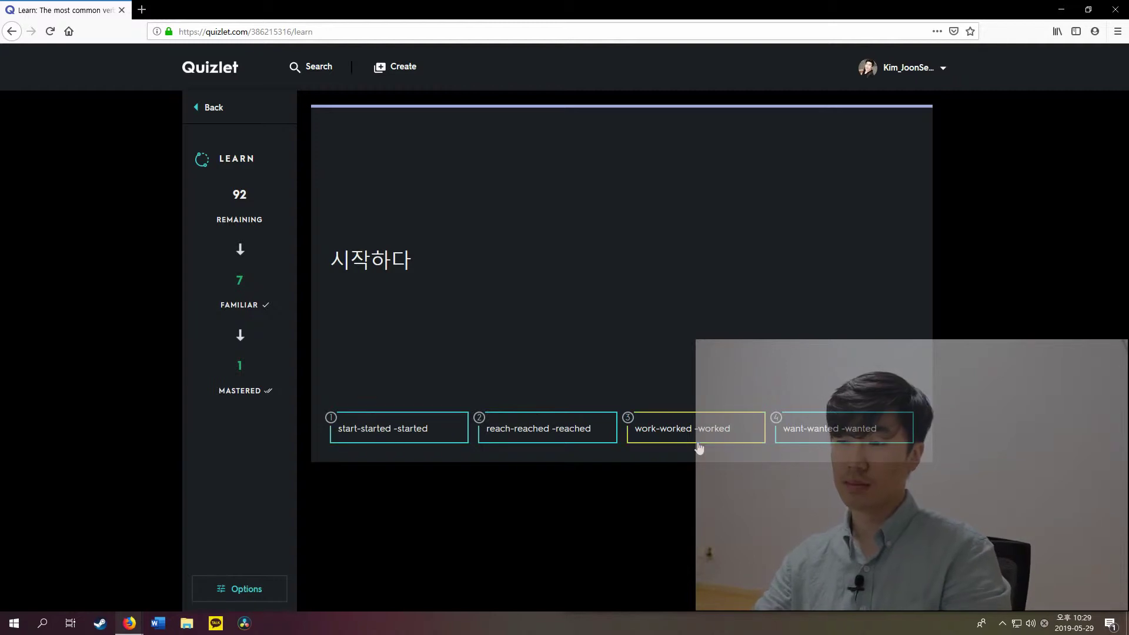
Set the Learn options to answer with Korean only, without written questions and with audio on, and return to studying
{"action": "left_click", "coordinate": [252, 590]}
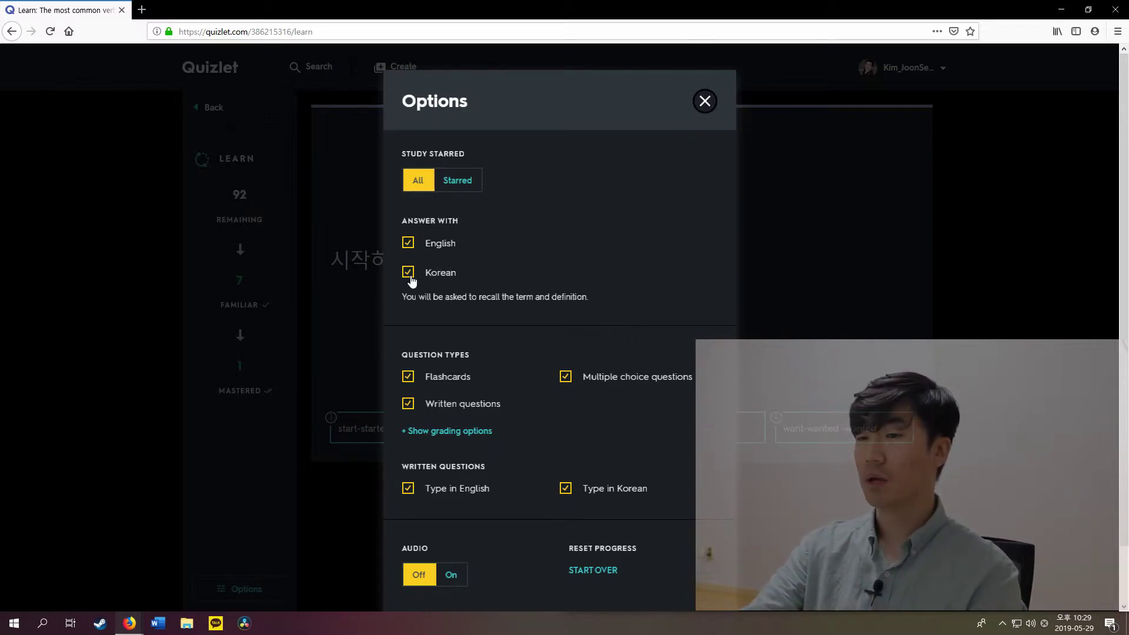
{"action": "left_click", "coordinate": [408, 244]}
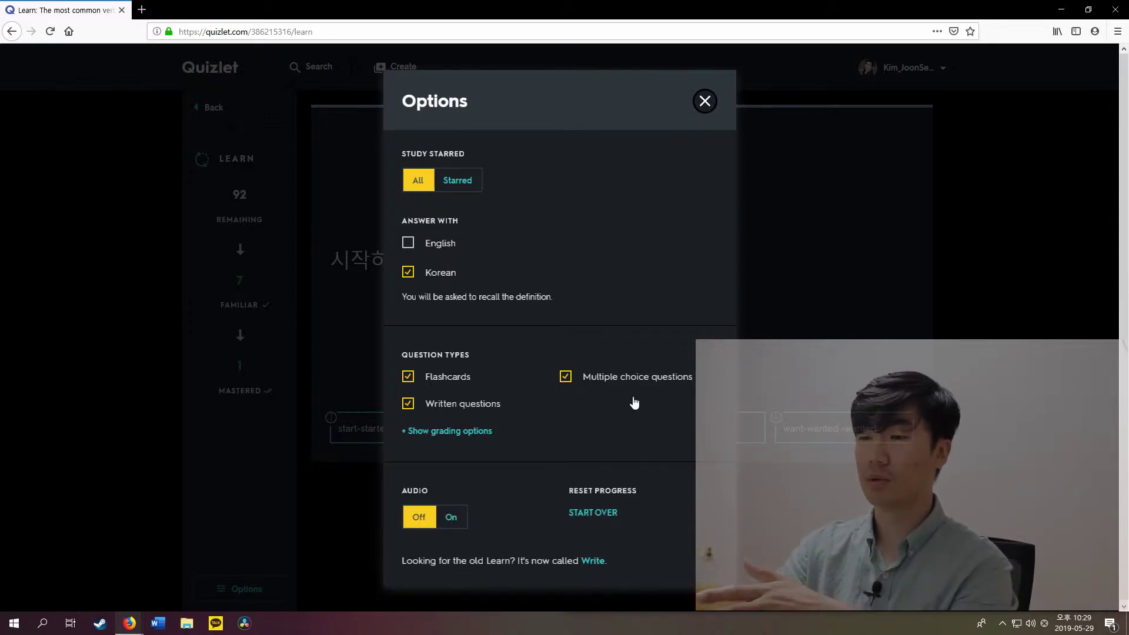
{"action": "left_click", "coordinate": [409, 406]}
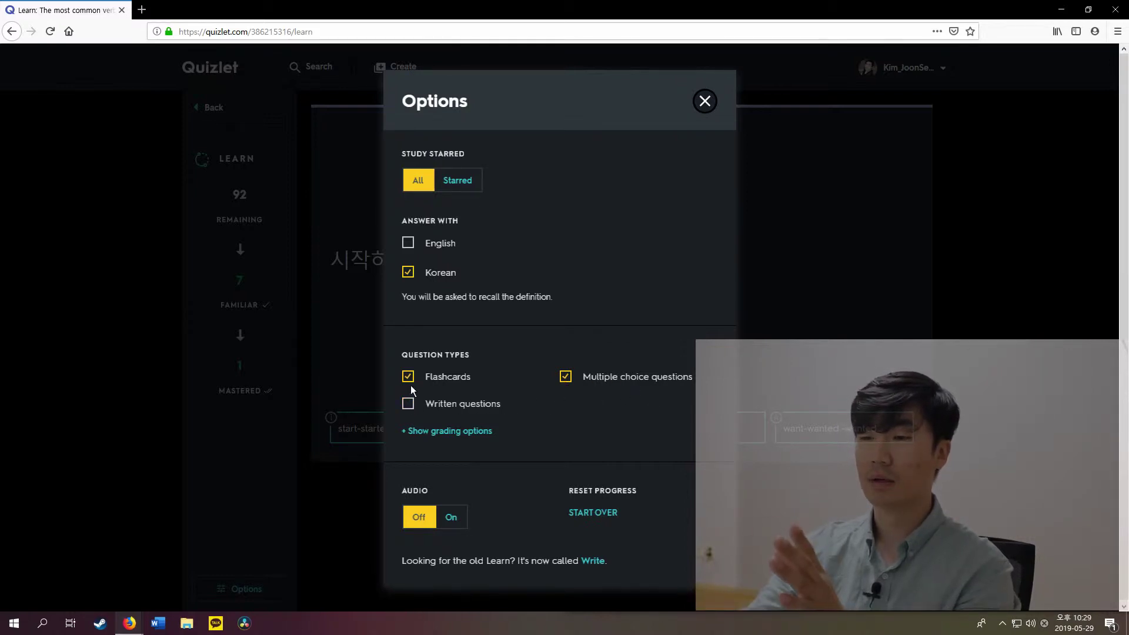
{"action": "left_click", "coordinate": [463, 517]}
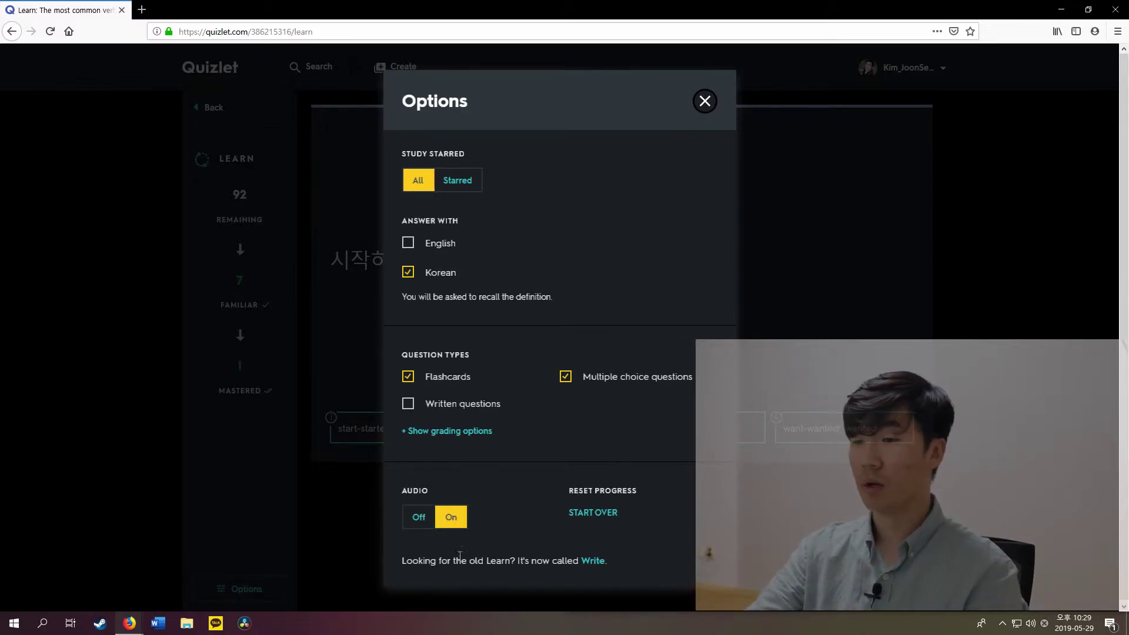
{"action": "left_click", "coordinate": [705, 101]}
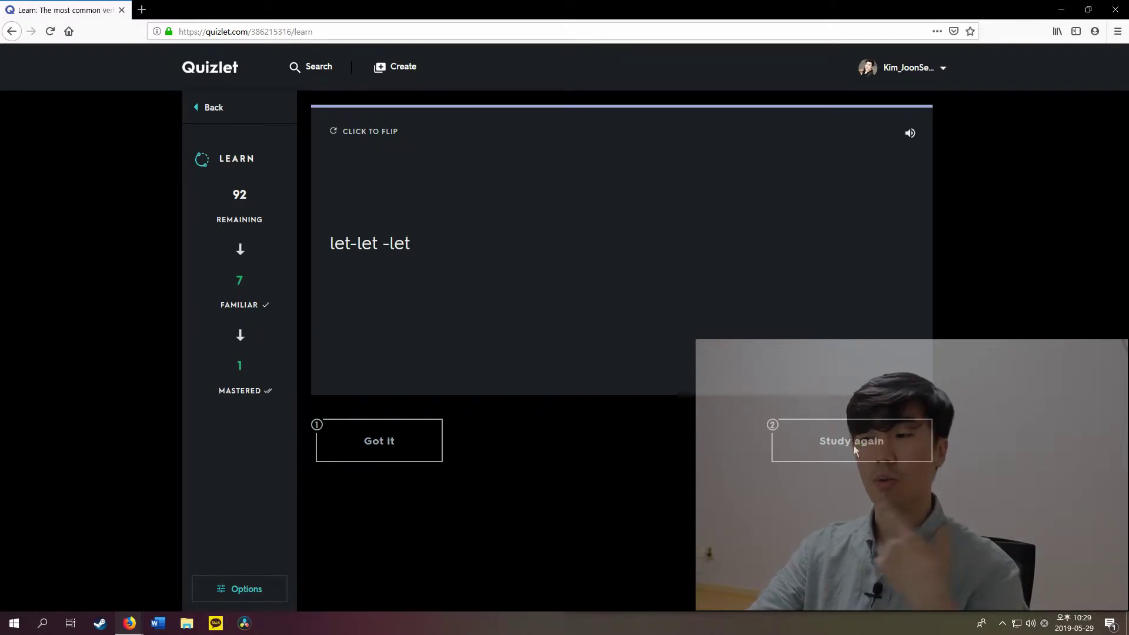
Flip the "let-let -let" card and mark it Got it, and flip the "move-moved -moved" card and mark it Study again
{"action": "left_click", "coordinate": [493, 267]}
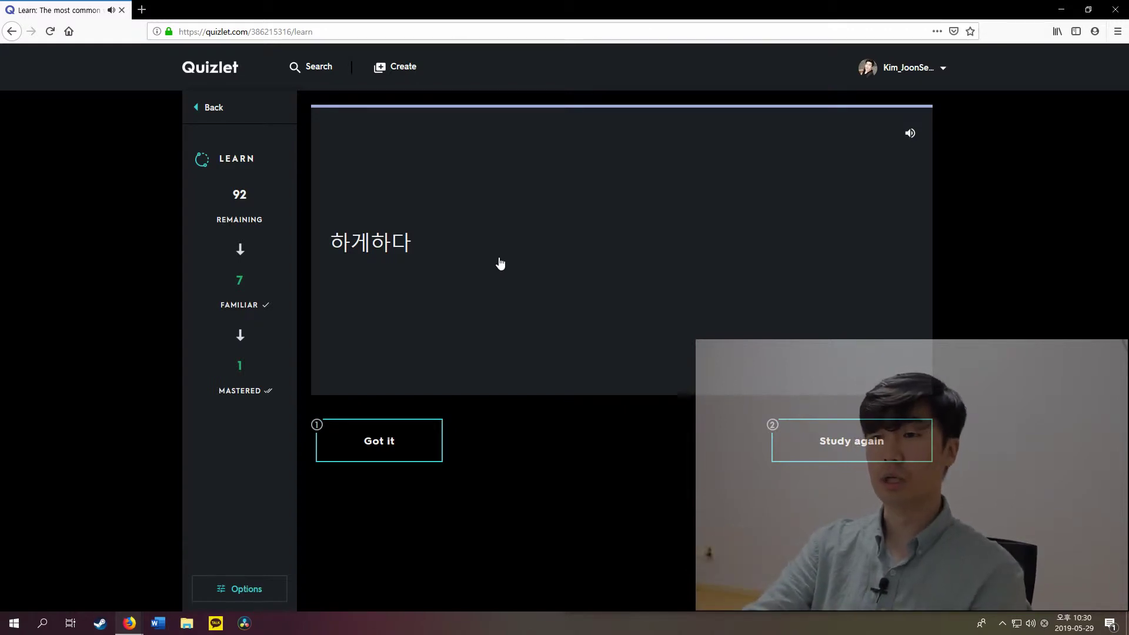
{"action": "left_click", "coordinate": [600, 290]}
{"action": "left_click", "coordinate": [600, 291]}
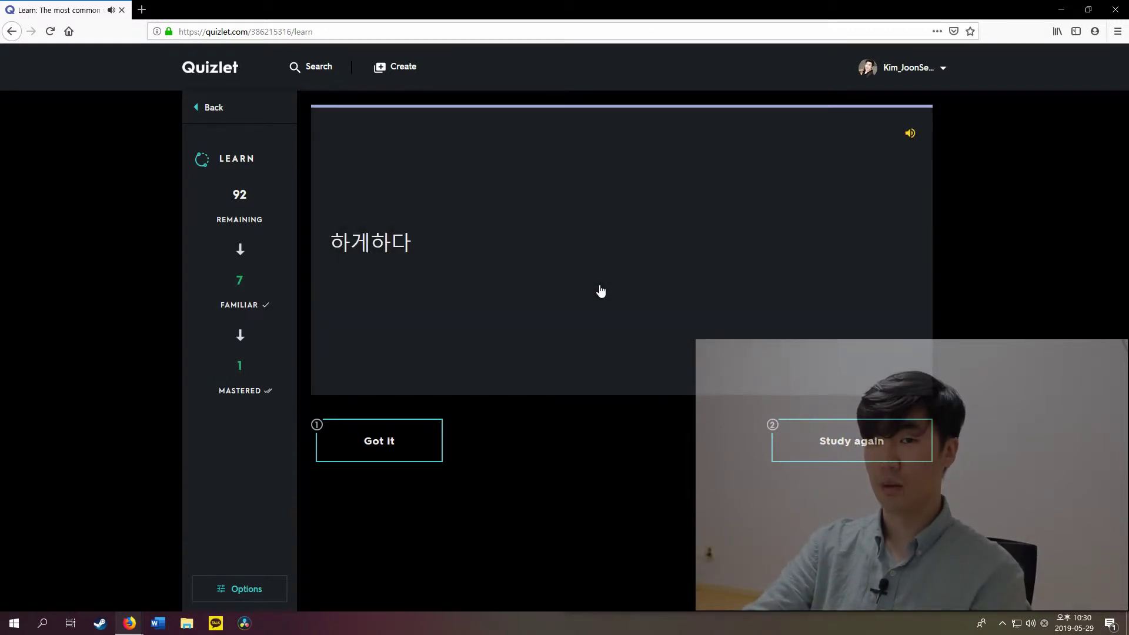
{"action": "left_click", "coordinate": [401, 452]}
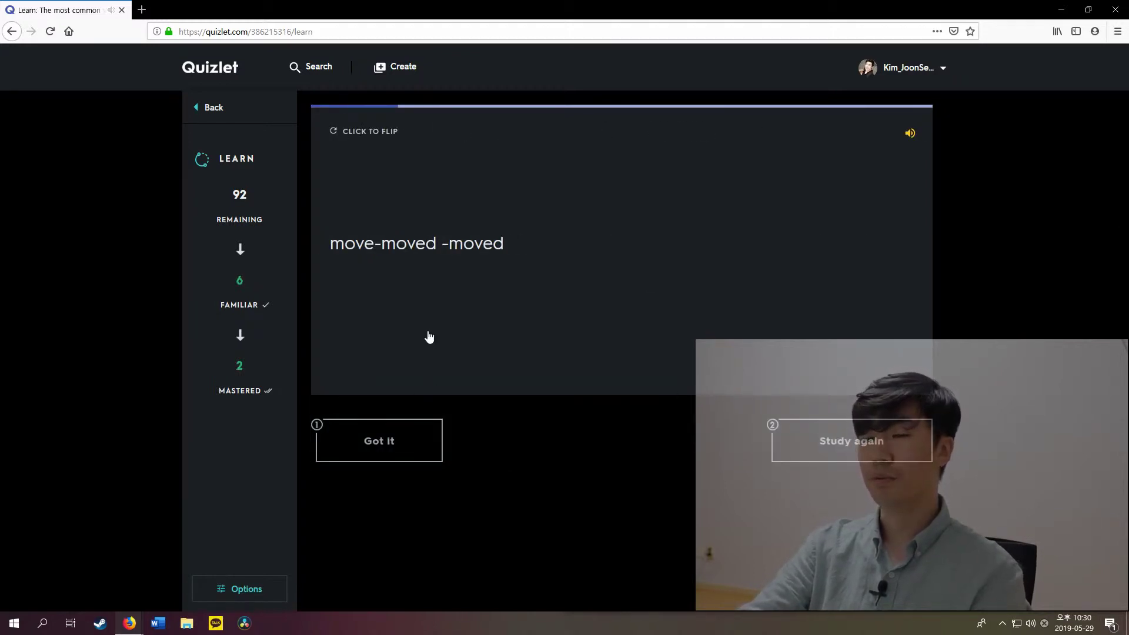
{"action": "left_click", "coordinate": [879, 301]}
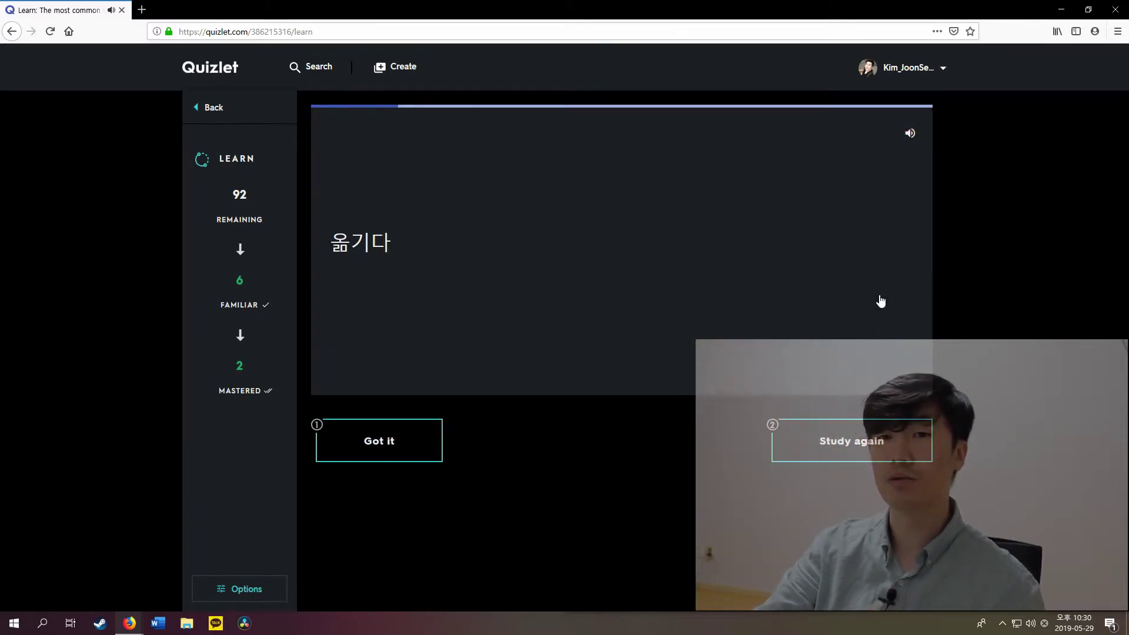
{"action": "left_click", "coordinate": [843, 448]}
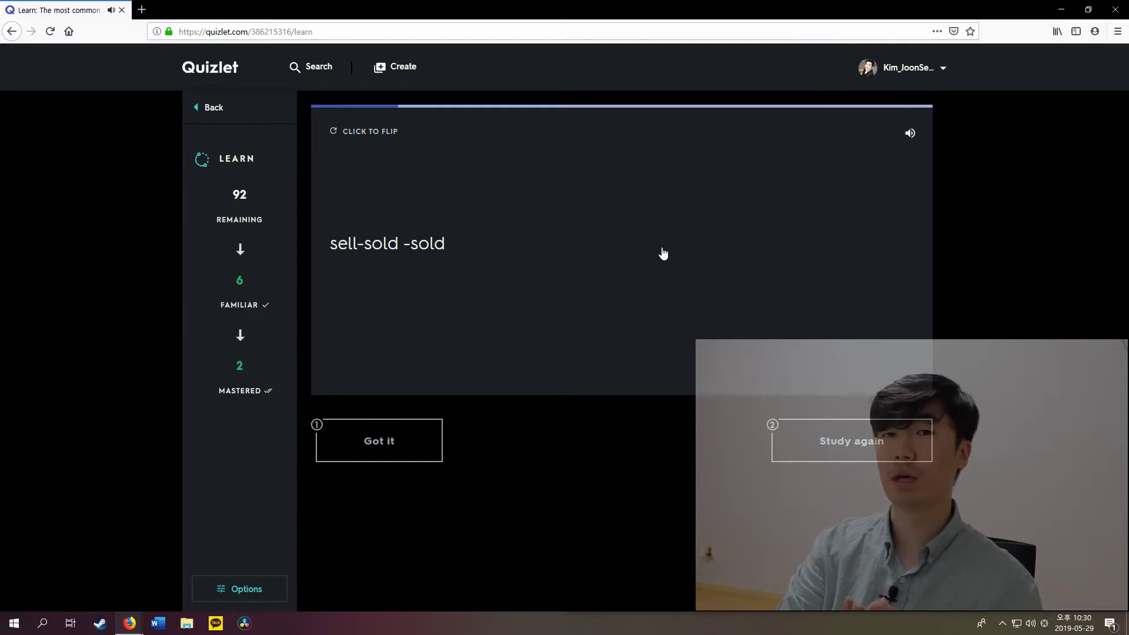
Leave Learn, open the set's Test mode and create a new test without written questions, answered with Korean only
{"action": "left_click", "coordinate": [211, 102]}
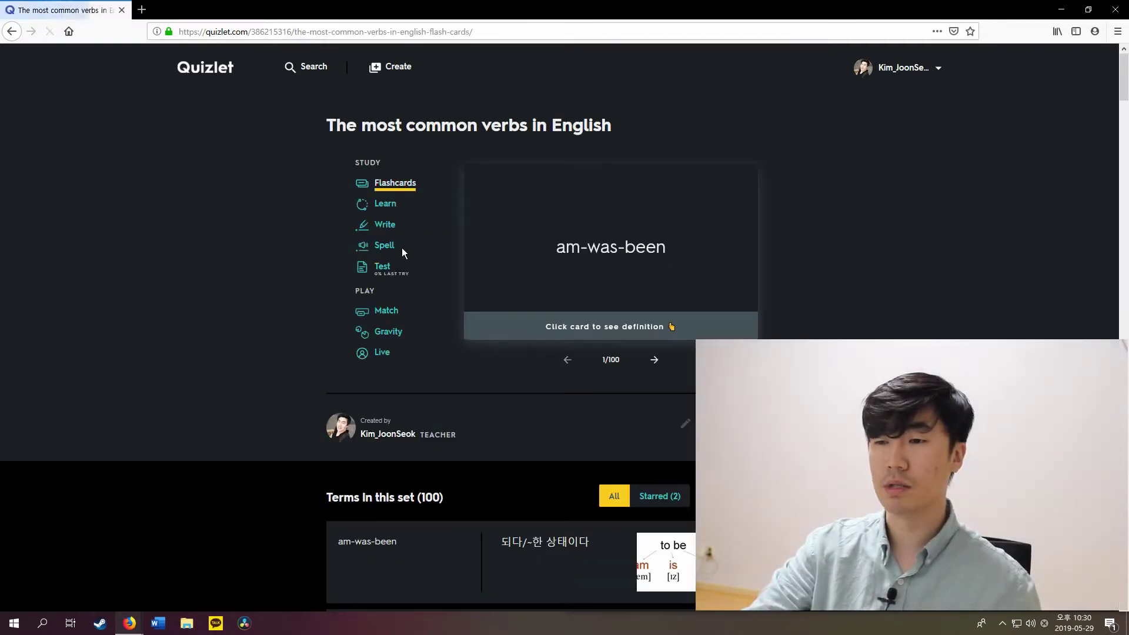
{"action": "left_click", "coordinate": [376, 267]}
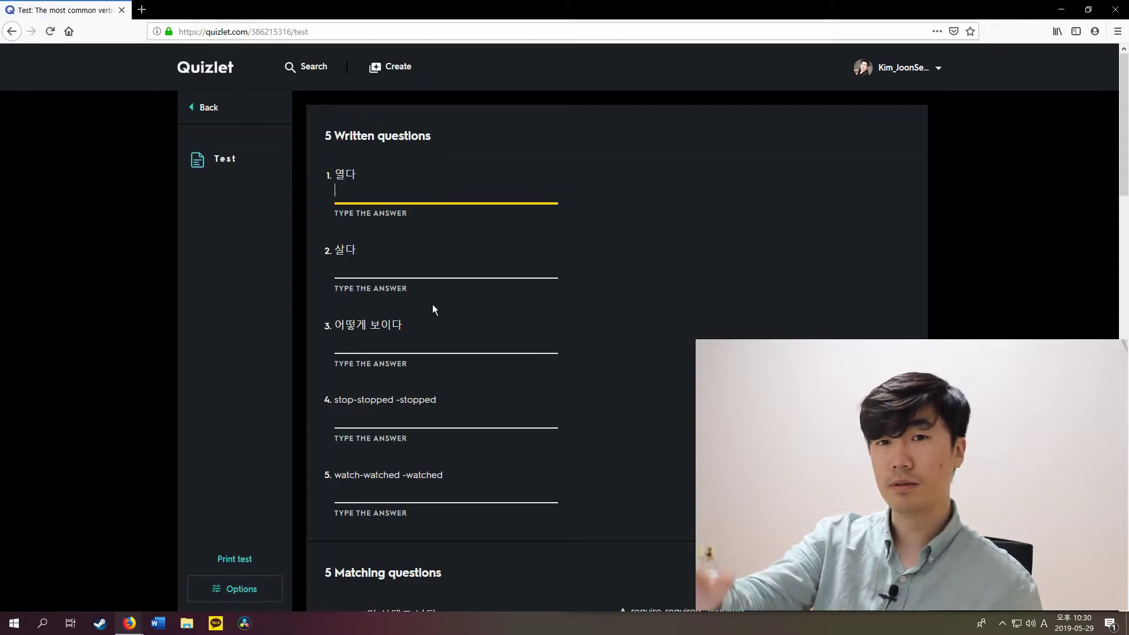
{"action": "left_click", "coordinate": [251, 590]}
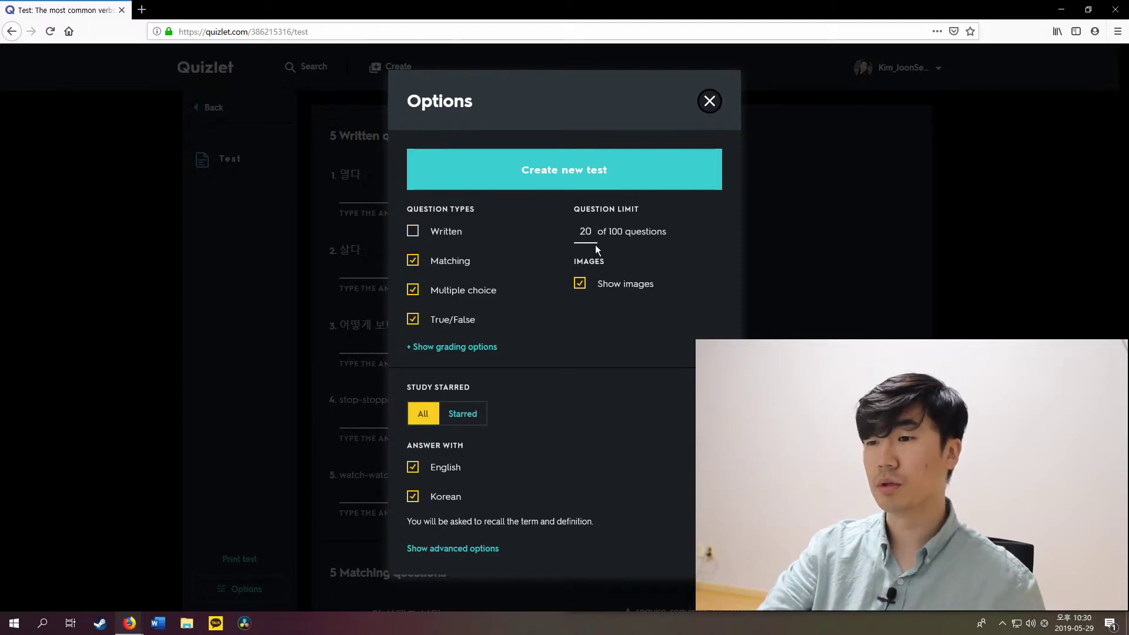
{"action": "left_click_drag", "start_coordinate": [592, 231], "coordinate": [562, 232]}
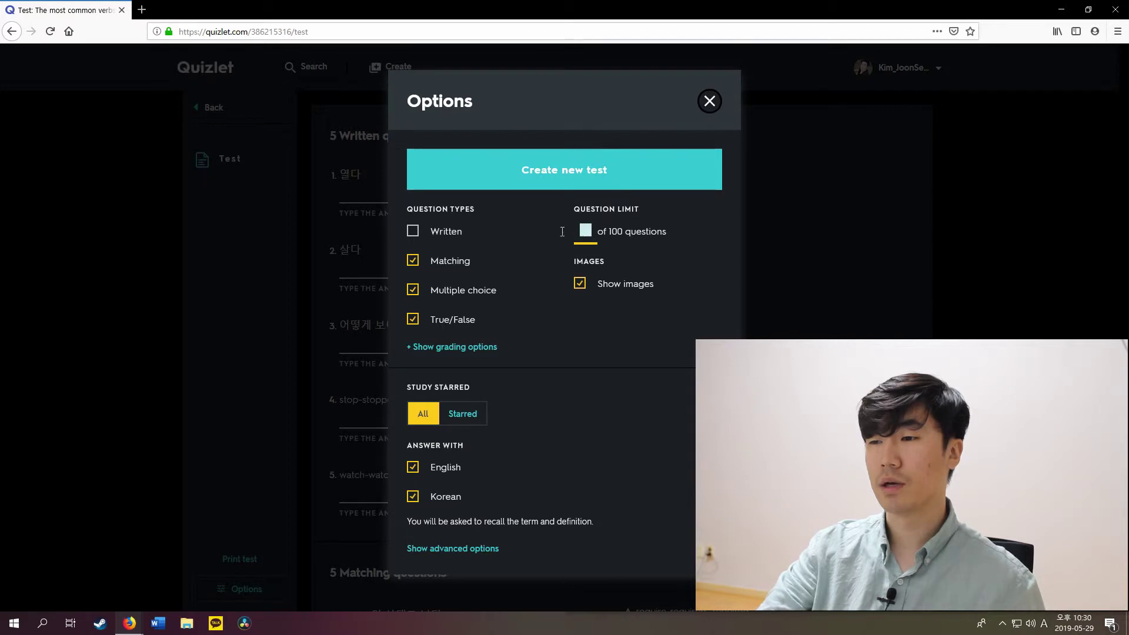
{"action": "left_click", "coordinate": [665, 266]}
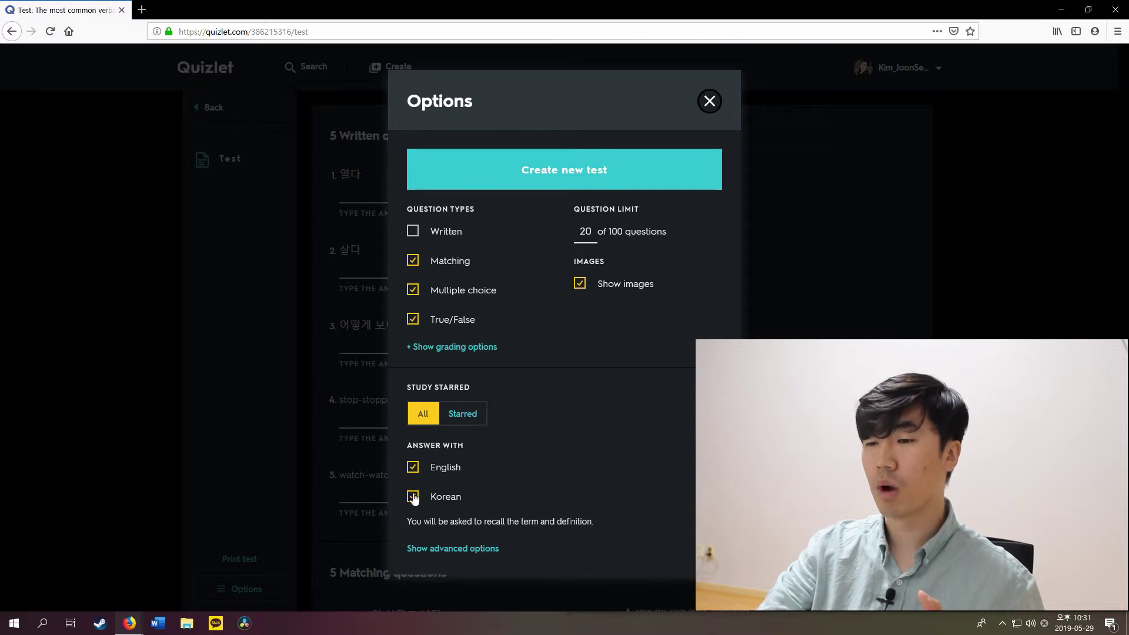
{"action": "left_click", "coordinate": [414, 468]}
{"action": "left_click", "coordinate": [421, 550]}
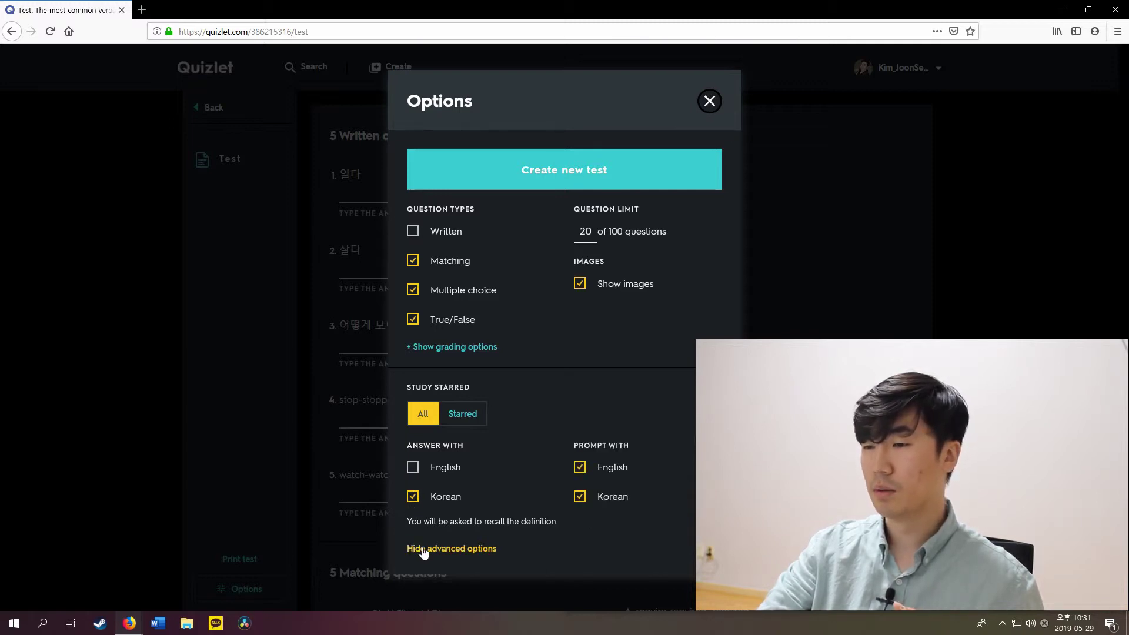
{"action": "left_click", "coordinate": [422, 549]}
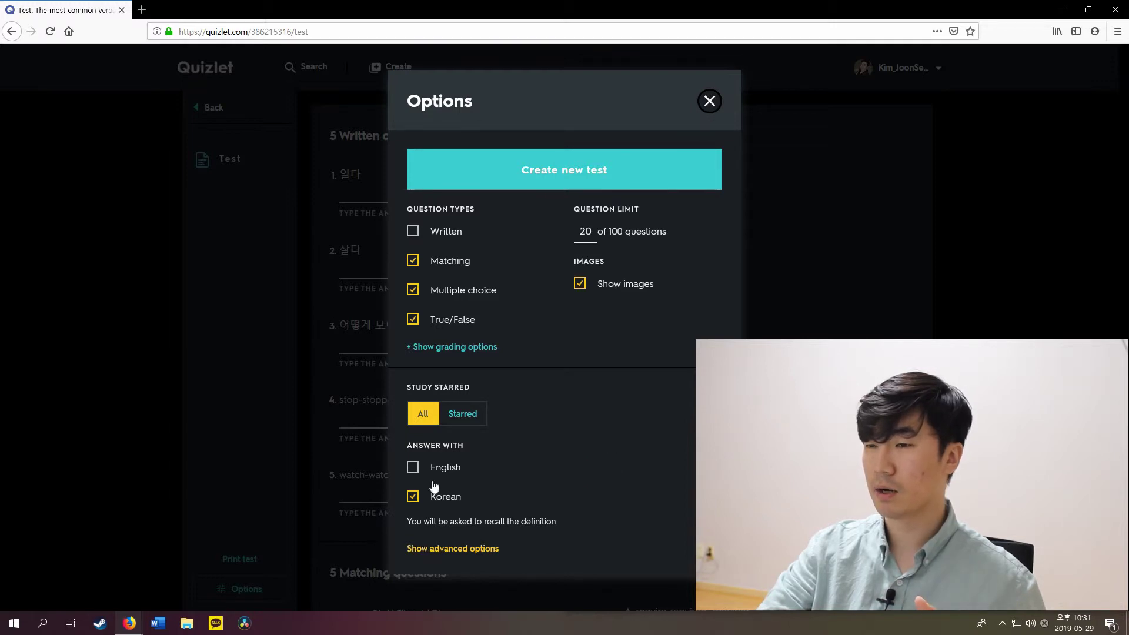
{"action": "left_click", "coordinate": [586, 175]}
Answer matching questions 1 to 7 with b, d, f, a, g, c and e
{"action": "left_click", "coordinate": [377, 185]}
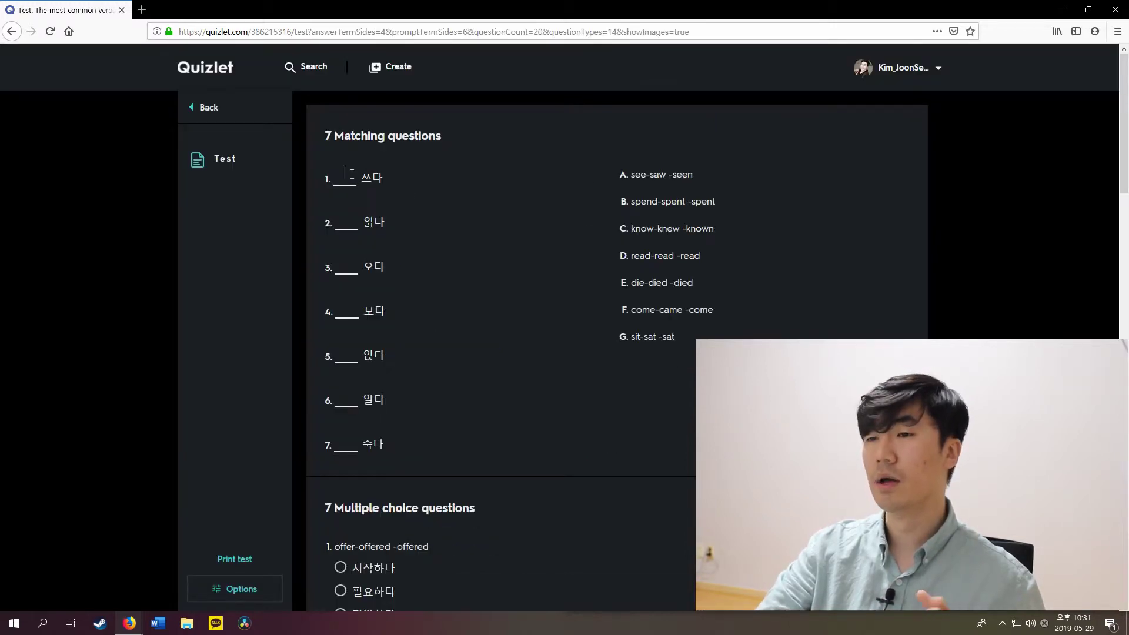
{"action": "left_click", "coordinate": [602, 170]}
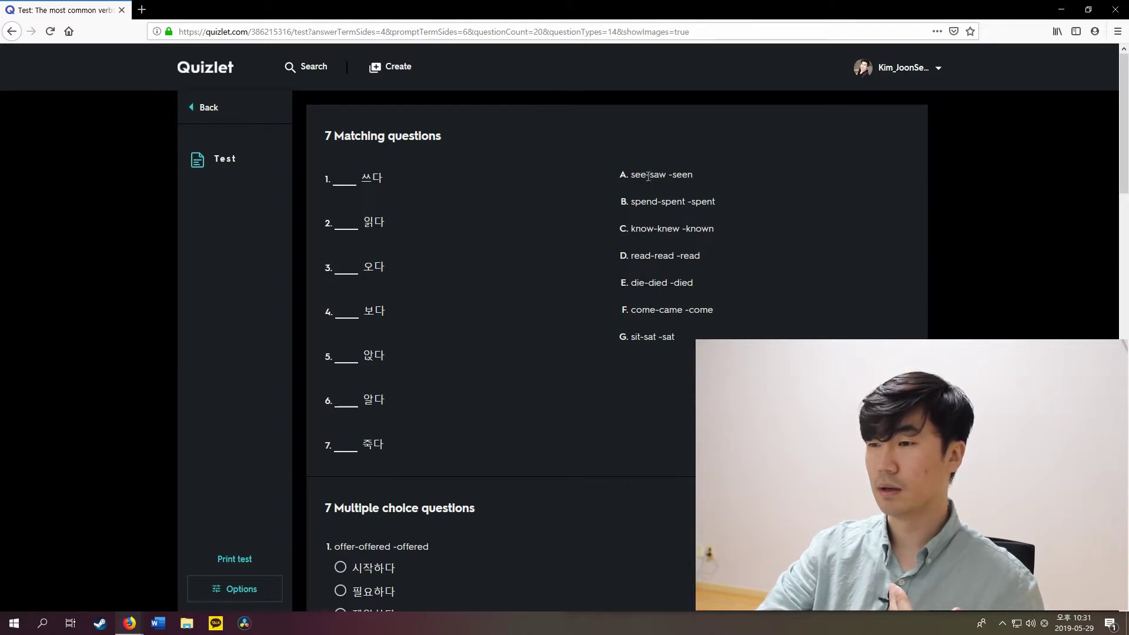
{"action": "left_click_drag", "start_coordinate": [633, 311], "coordinate": [672, 312]}
{"action": "left_click", "coordinate": [652, 335]}
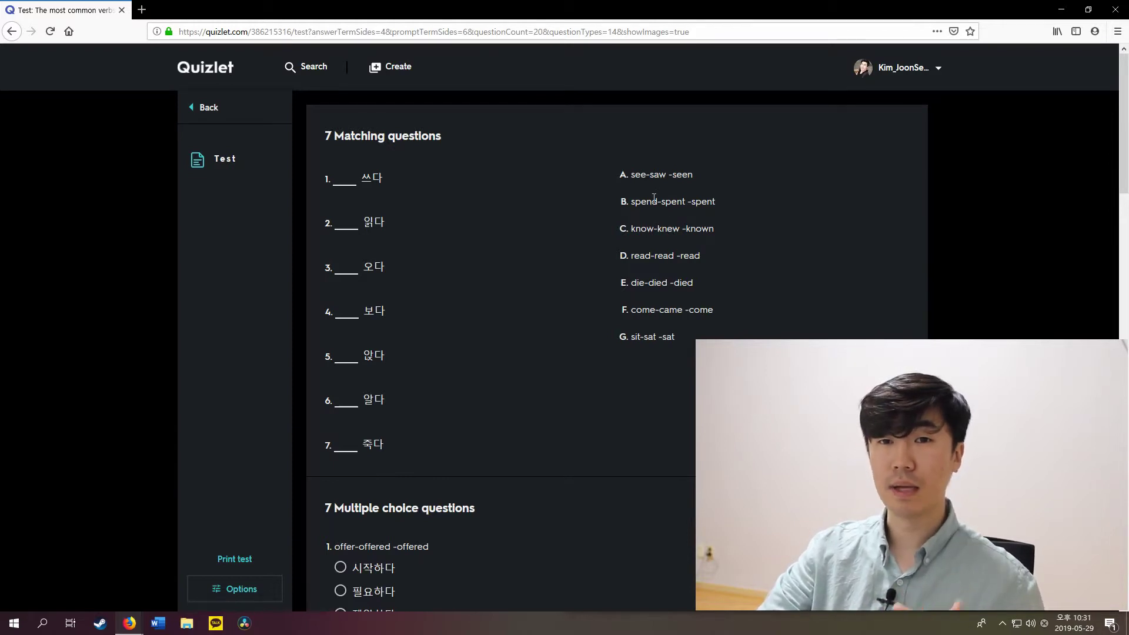
{"action": "left_click", "coordinate": [347, 180]}
{"action": "type", "text": "b"}
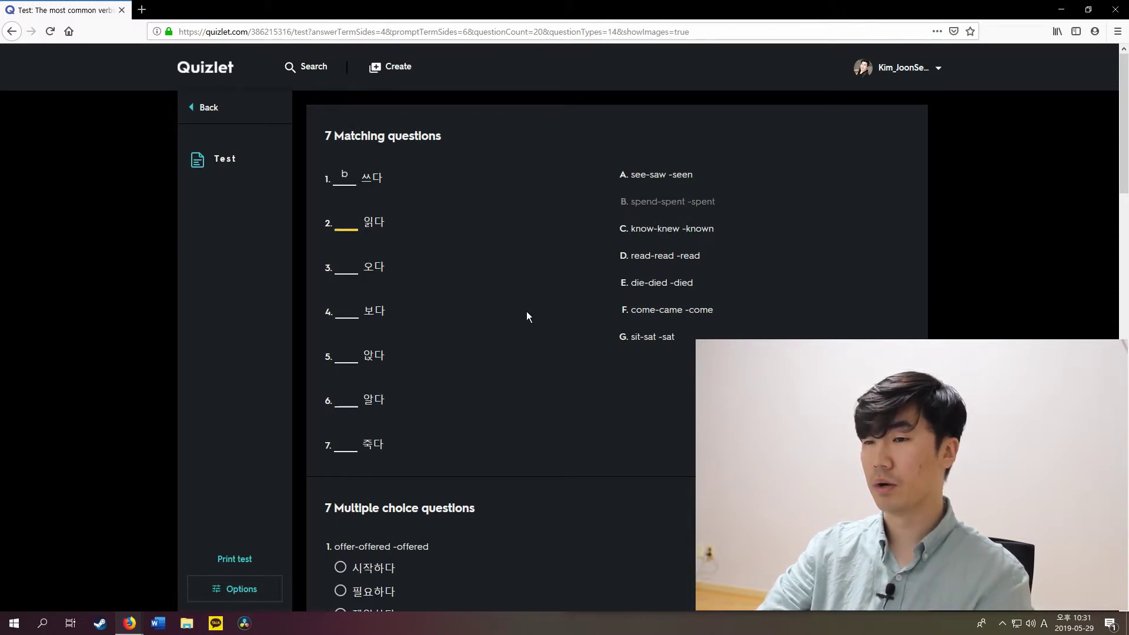
{"action": "type", "text": "d"}
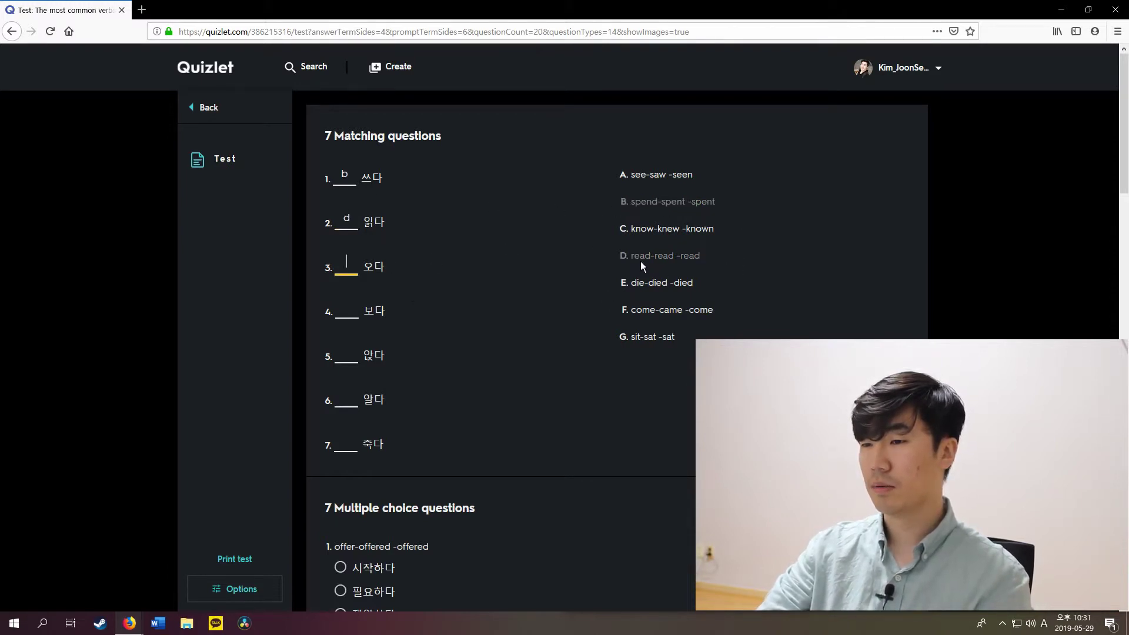
{"action": "type", "text": "g"}
{"action": "key", "text": "BackSpace"}
{"action": "type", "text": "f"}
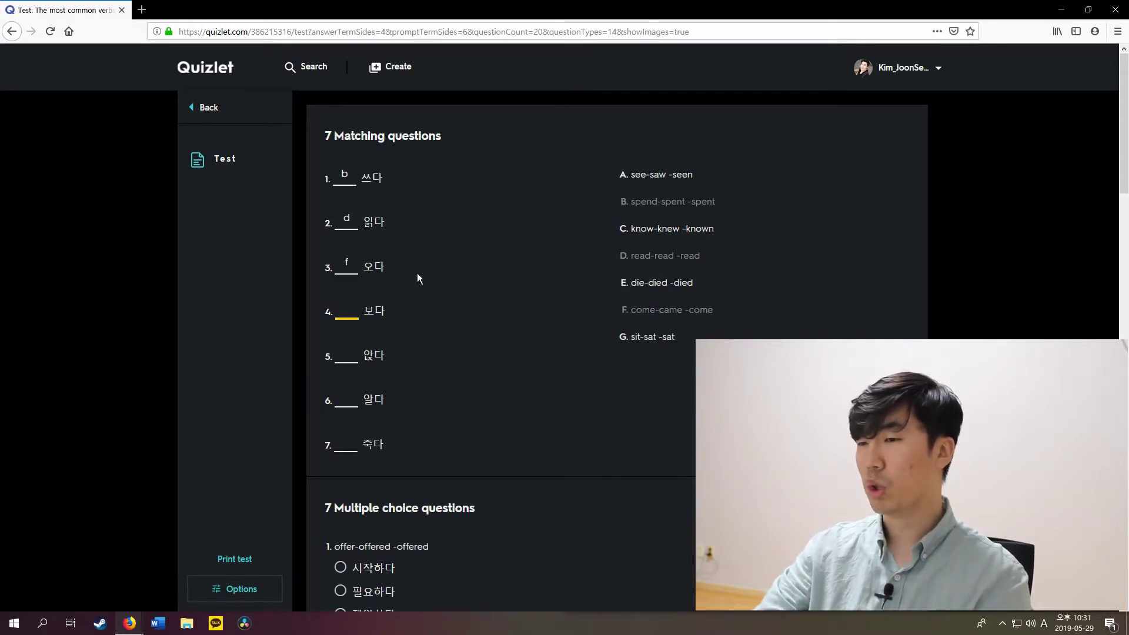
{"action": "type", "text": "a"}
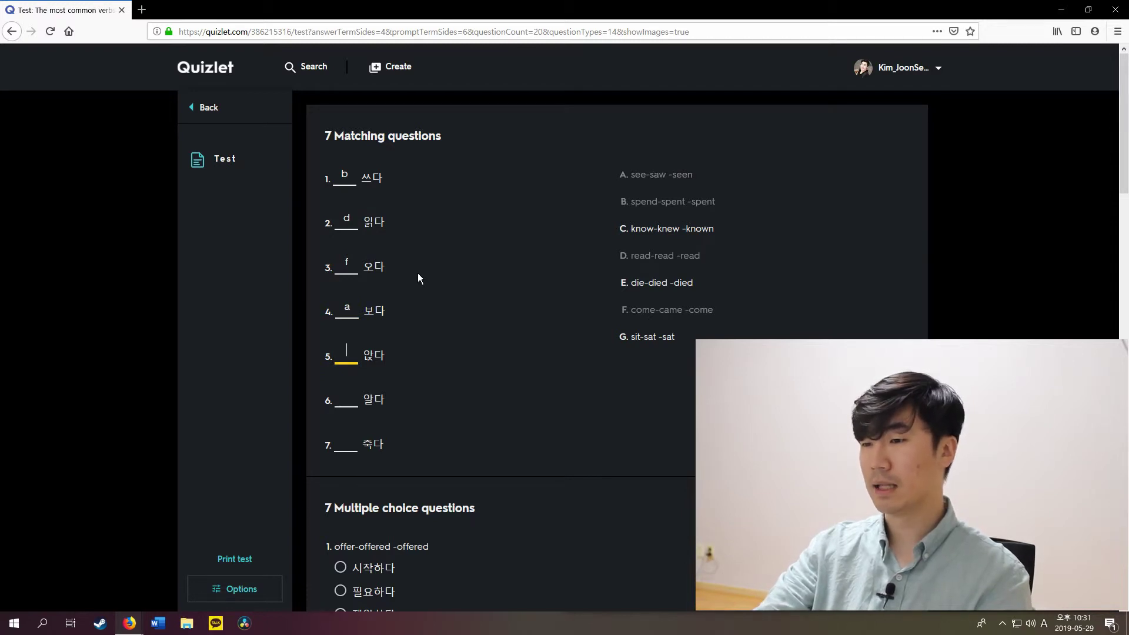
{"action": "type", "text": "g"}
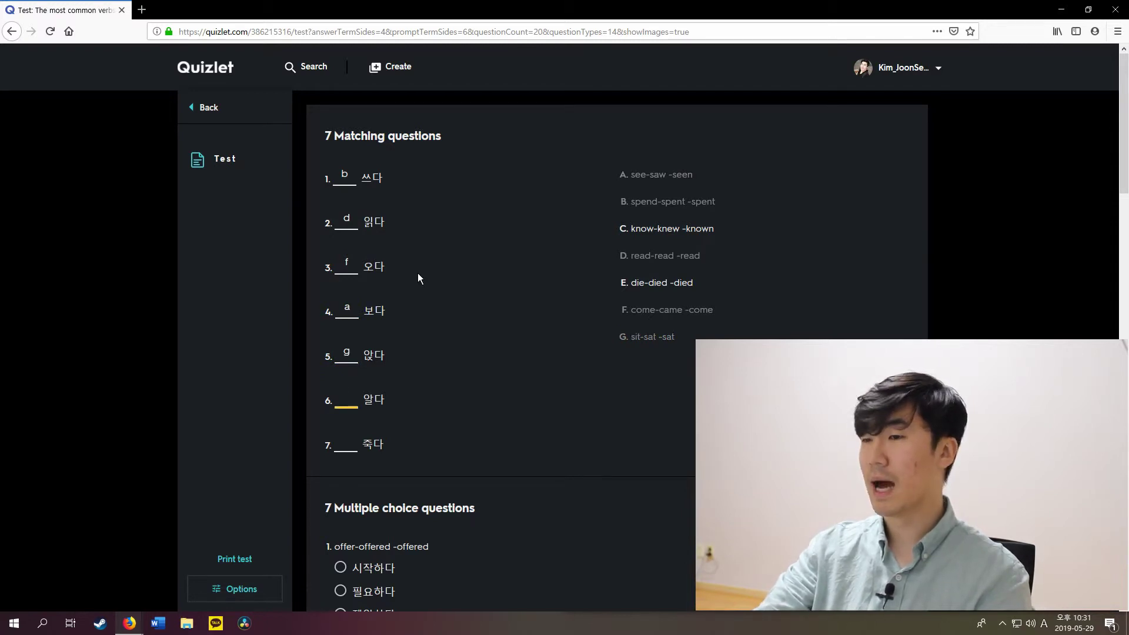
{"action": "type", "text": "c"}
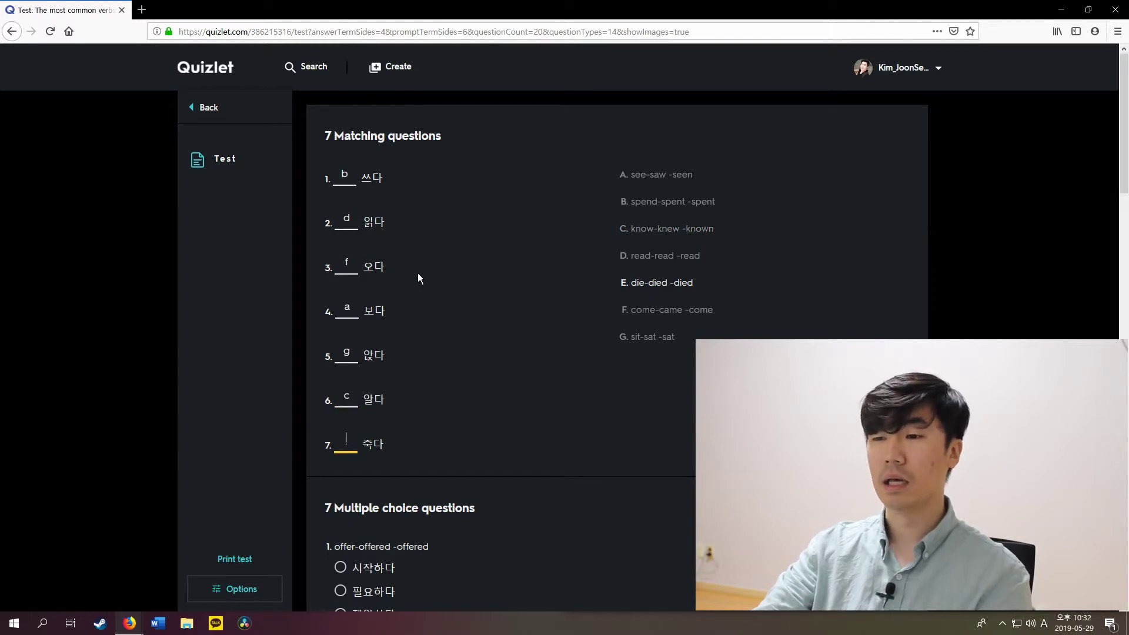
{"action": "type", "text": "e"}
Answer multiple-choice questions 1 to 3 with 제안하다, 하게하다 and 머무르다
{"action": "scroll", "coordinate": [463, 454], "scroll_direction": "down", "scroll_amount": 5}
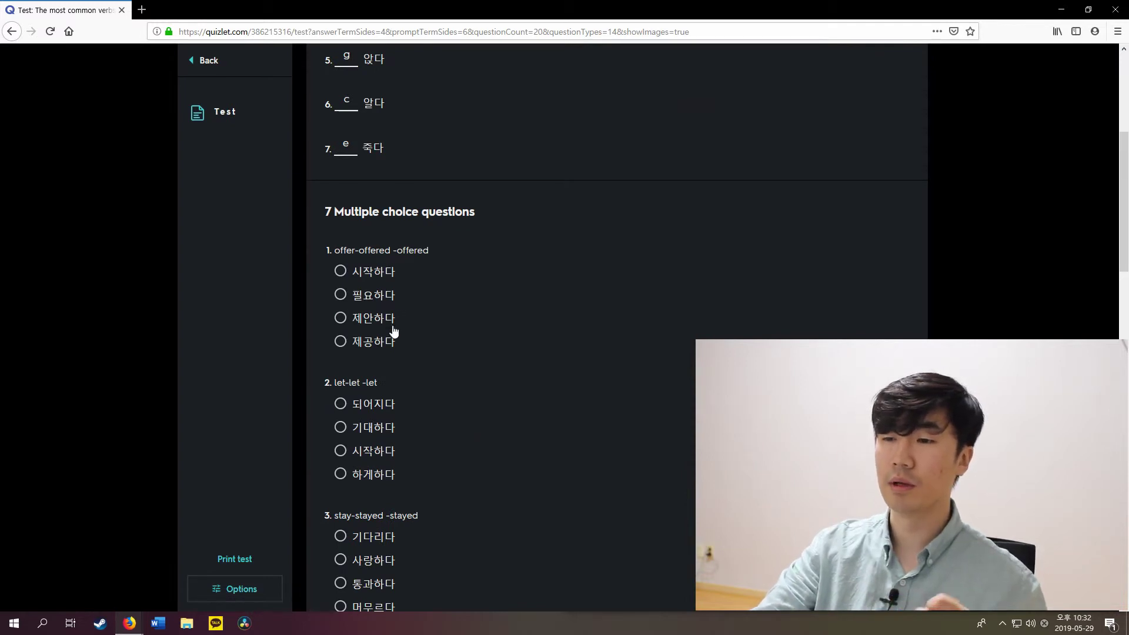
{"action": "scroll", "coordinate": [448, 423], "scroll_direction": "down", "scroll_amount": 3}
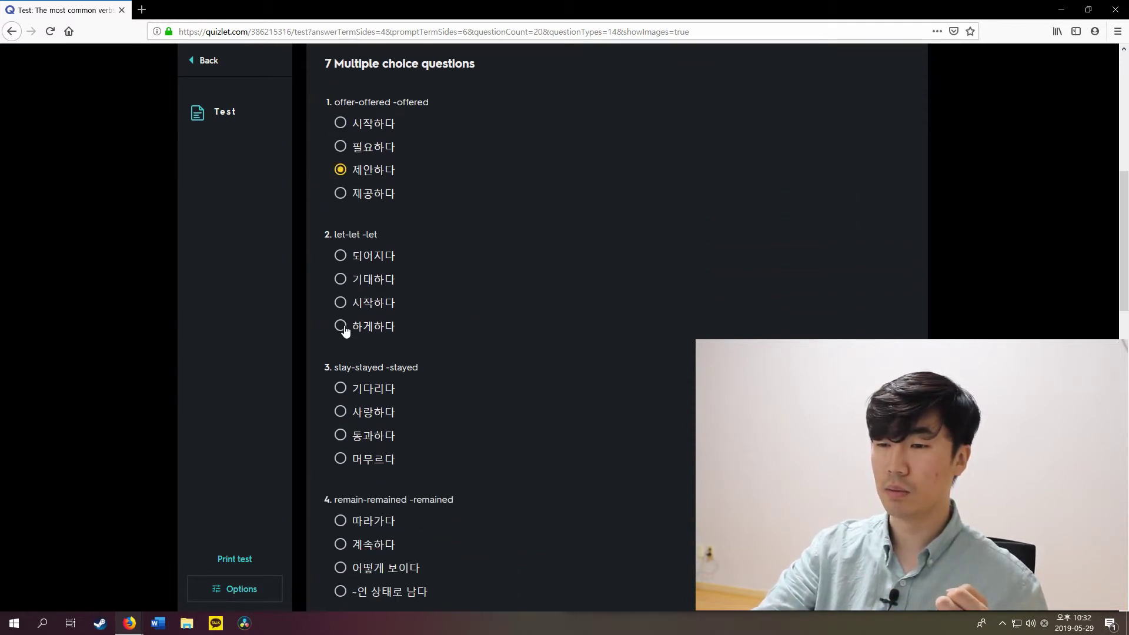
{"action": "left_click", "coordinate": [374, 328]}
{"action": "scroll", "coordinate": [405, 241], "scroll_direction": "down", "scroll_amount": 4}
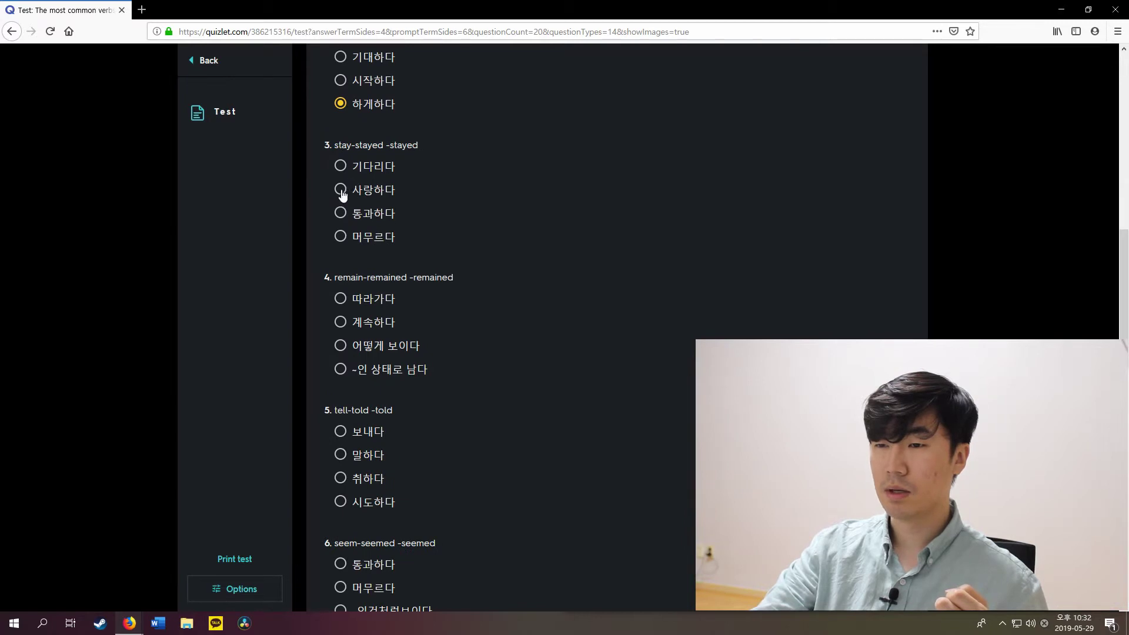
{"action": "left_click", "coordinate": [339, 237]}
{"action": "scroll", "coordinate": [441, 345], "scroll_direction": "down", "scroll_amount": 3}
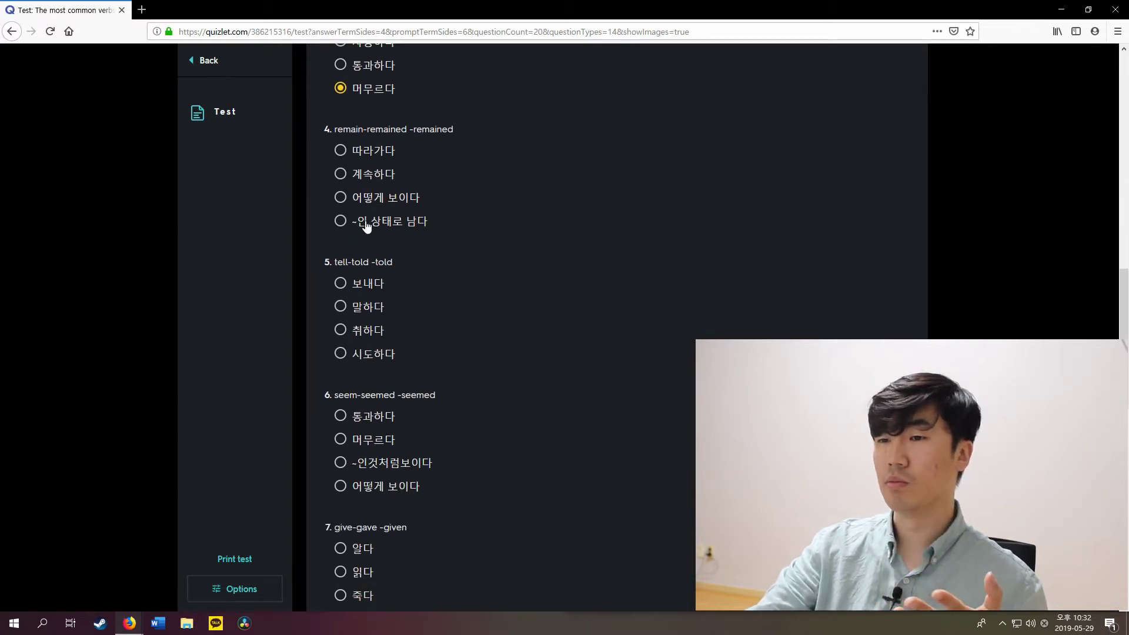
Answer multiple-choice questions 4 to 6 with "-인 상태로 남다", "말하다" and "-인것처럼보이다"
{"action": "left_click", "coordinate": [347, 226]}
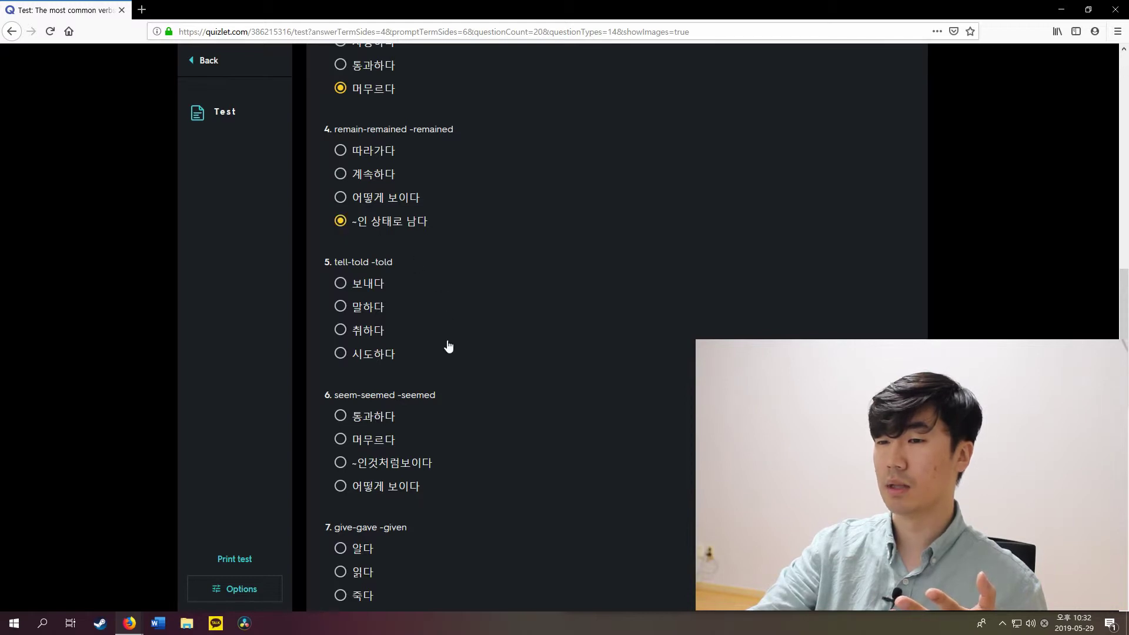
{"action": "scroll", "coordinate": [448, 344], "scroll_direction": "down", "scroll_amount": 3}
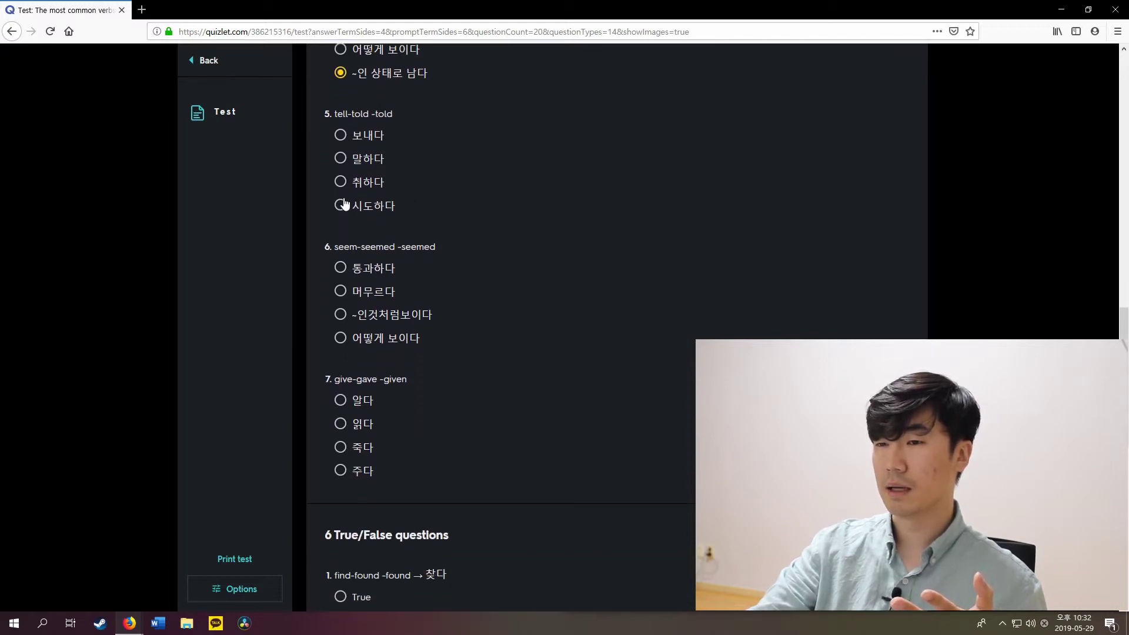
{"action": "left_click", "coordinate": [340, 158]}
{"action": "left_click", "coordinate": [340, 314]}
{"action": "scroll", "coordinate": [420, 313], "scroll_direction": "up", "scroll_amount": 1}
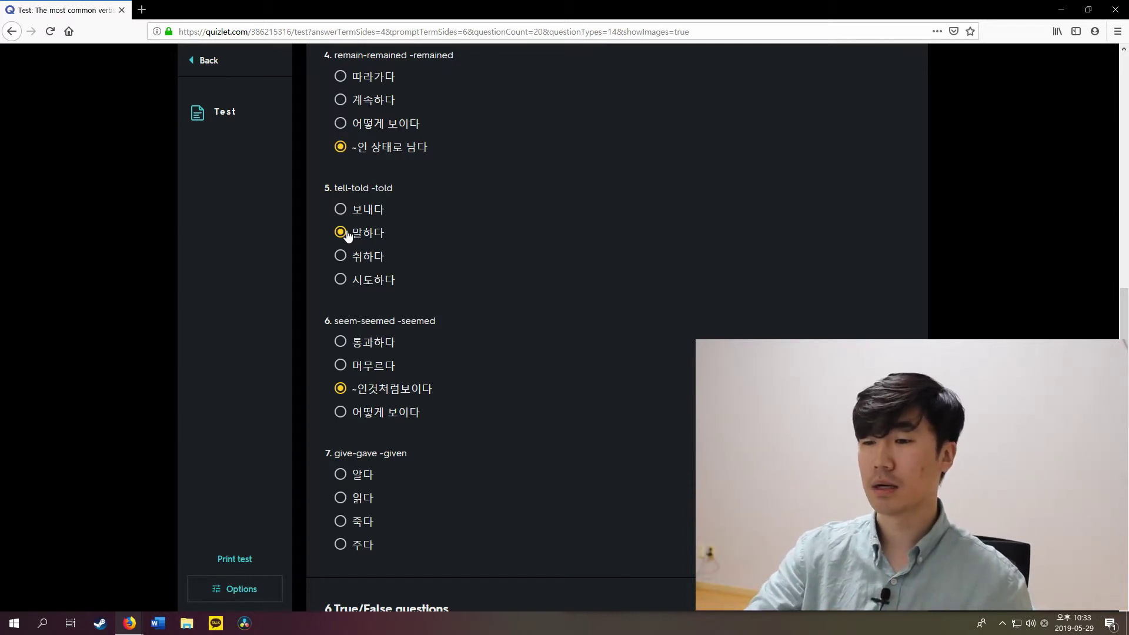
{"action": "scroll", "coordinate": [404, 411], "scroll_direction": "down", "scroll_amount": 2}
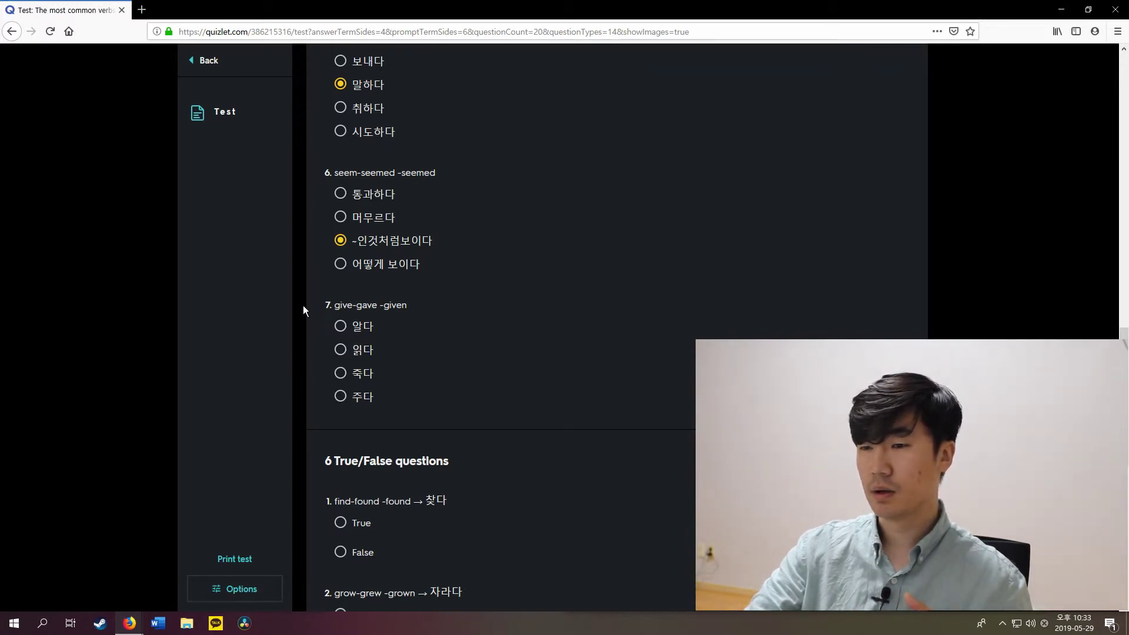
Submit the test for grading with the remaining questions left unanswered, and review the marked answers
{"action": "scroll", "coordinate": [554, 408], "scroll_direction": "down", "scroll_amount": 10}
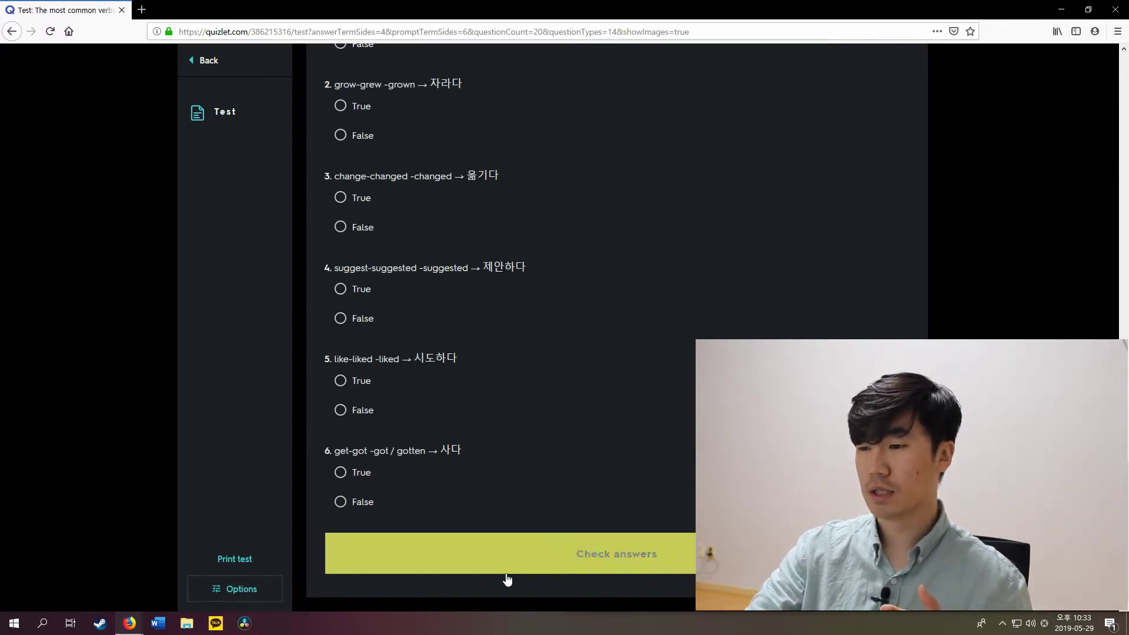
{"action": "left_click", "coordinate": [605, 577]}
{"action": "scroll", "coordinate": [386, 235], "scroll_direction": "down", "scroll_amount": 15}
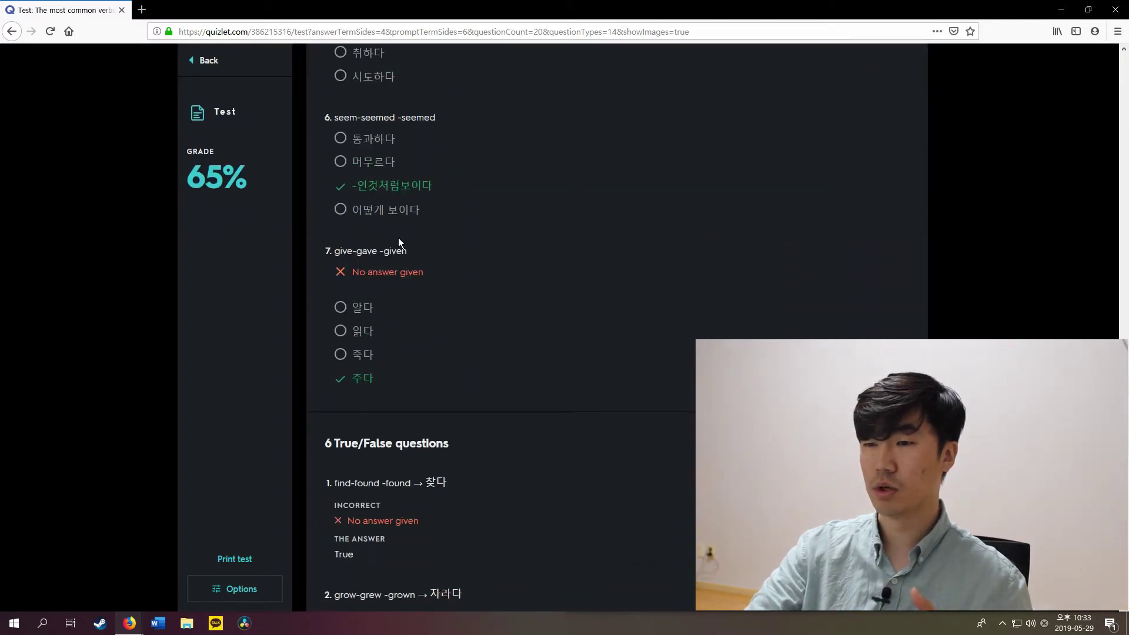
{"action": "scroll", "coordinate": [406, 265], "scroll_direction": "down", "scroll_amount": 10}
Create another test with the same options and return to the home page
{"action": "left_click", "coordinate": [504, 552]}
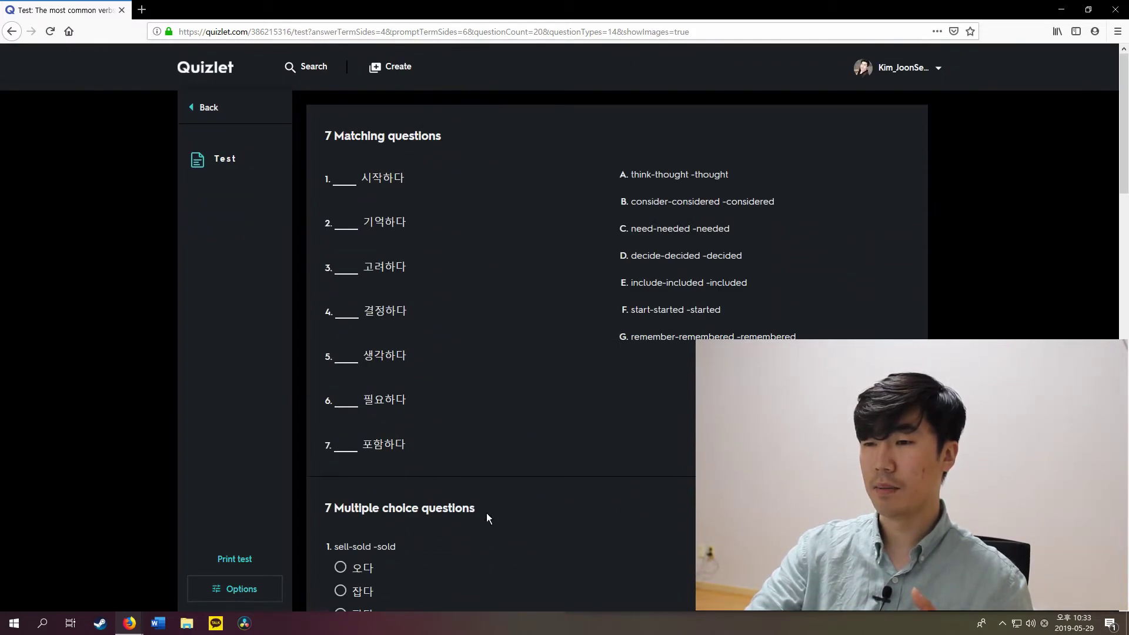
{"action": "scroll", "coordinate": [521, 294], "scroll_direction": "down", "scroll_amount": 6}
{"action": "middle_click", "coordinate": [483, 397]}
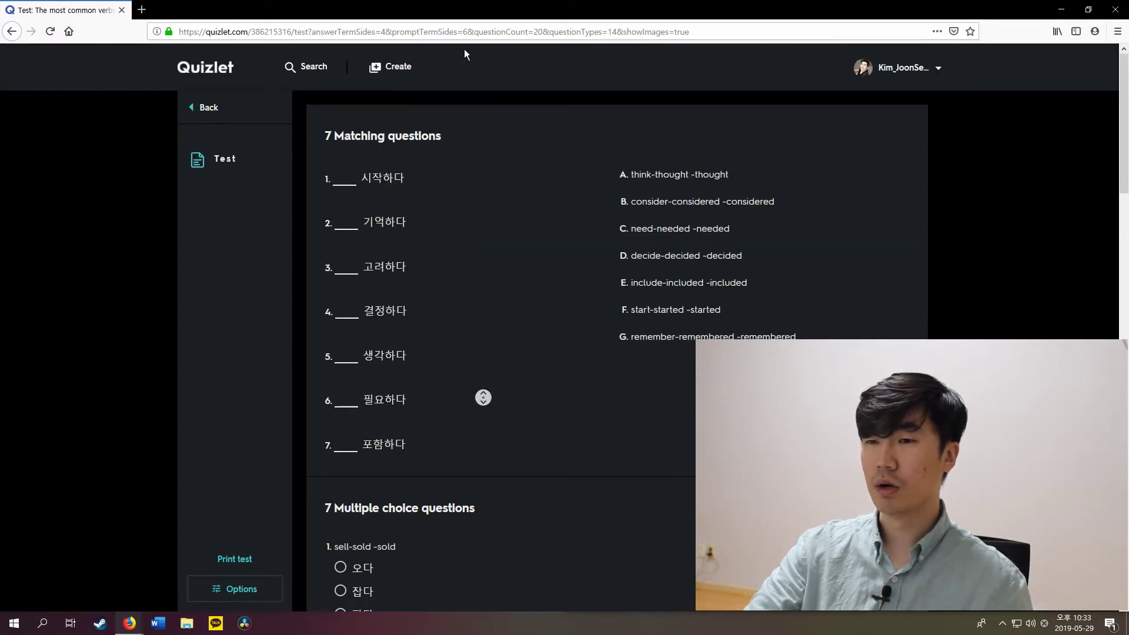
{"action": "left_click", "coordinate": [210, 81]}
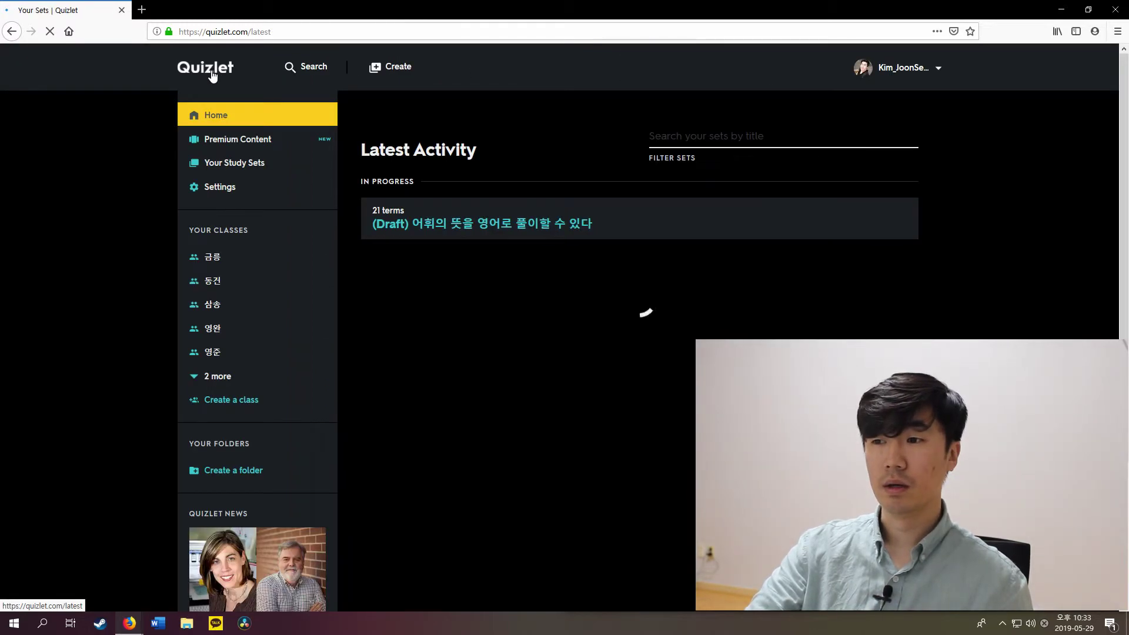